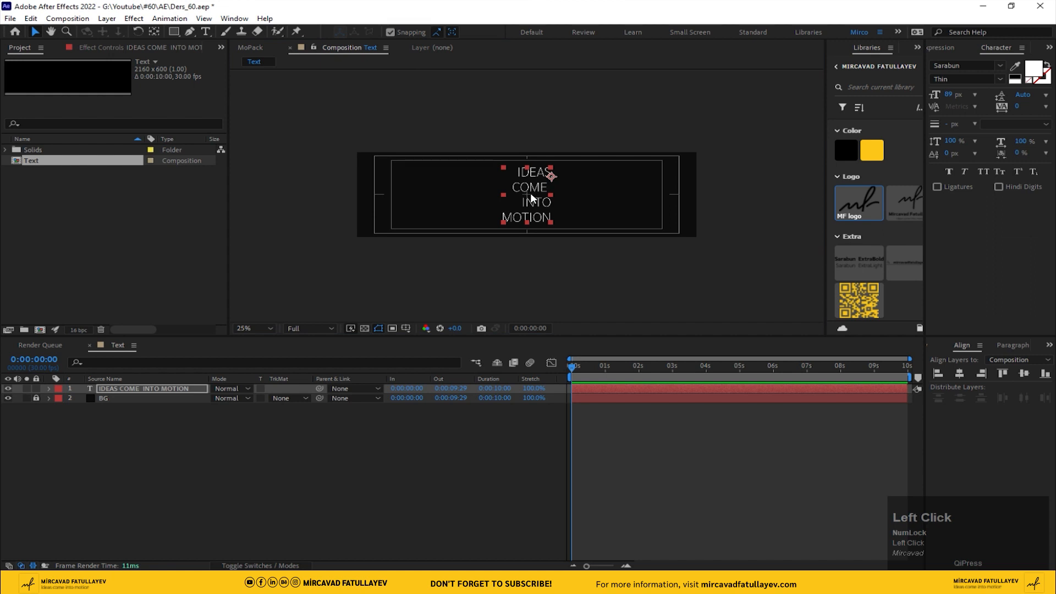
Move the IDEAS COME INTO MOTION text horizontally to the composition's right action-safe edge and set its font style to Medium.
{"action": "left_click_drag", "start_coordinate": [531, 198], "coordinate": [660, 209]}
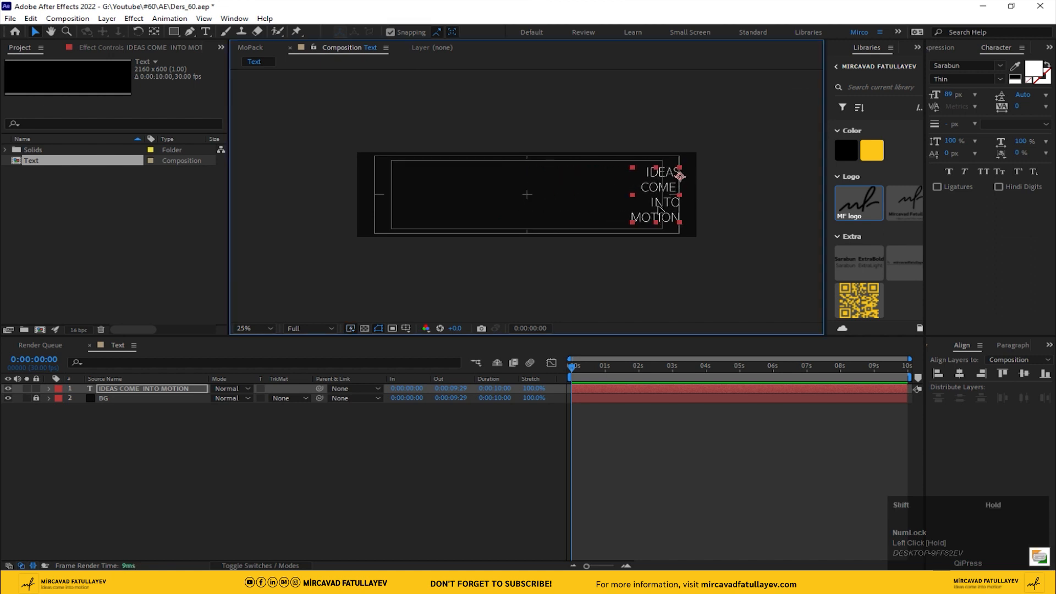
{"action": "scroll", "coordinate": [691, 187], "scroll_direction": "up", "scroll_amount": 2}
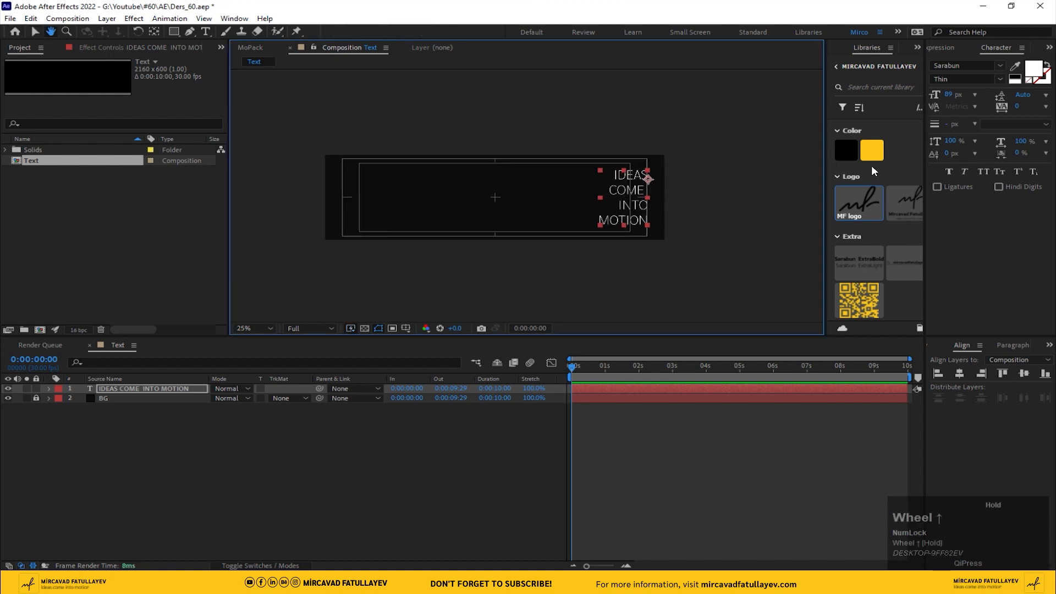
{"action": "left_click", "coordinate": [1000, 80]}
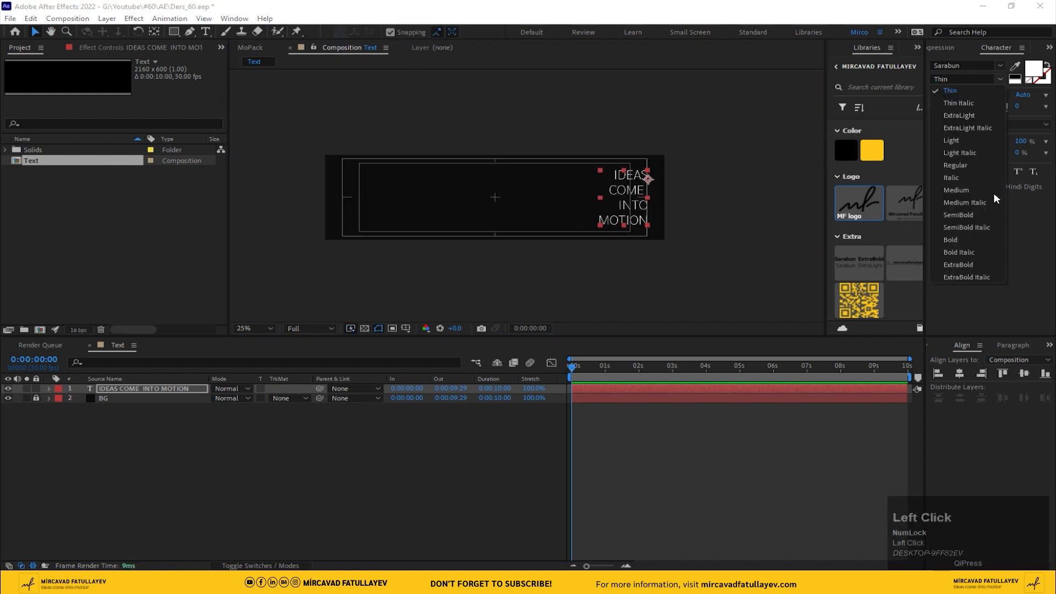
{"action": "left_click", "coordinate": [960, 189]}
{"action": "scroll", "coordinate": [711, 192], "scroll_direction": "up", "scroll_amount": 2}
{"action": "middle_click", "coordinate": [704, 190]}
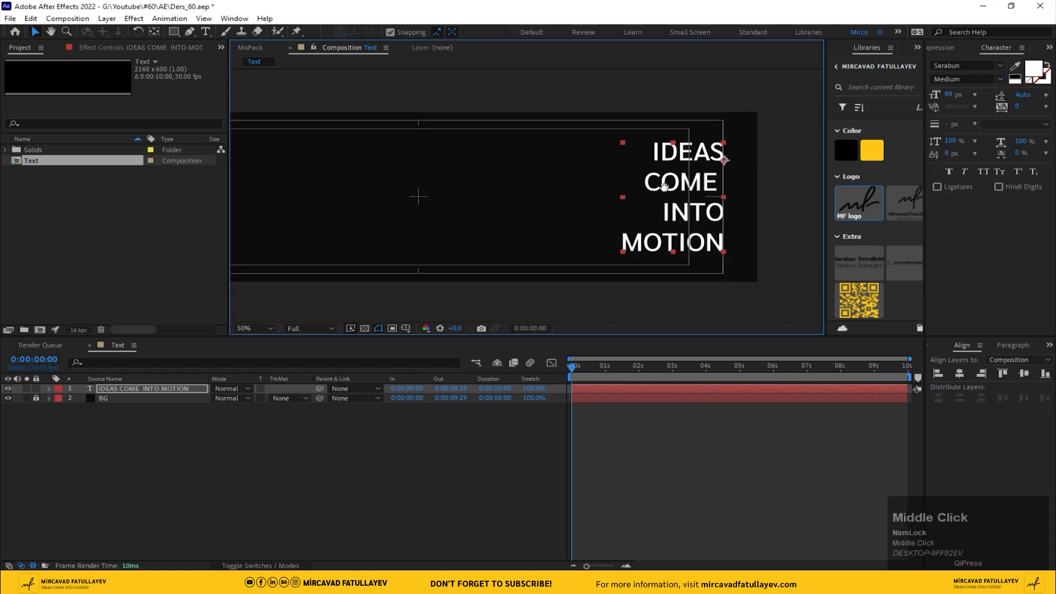
Set the stacked text's font size to 100 px and centre the layer vertically in the composition.
{"action": "left_click", "coordinate": [954, 94]}
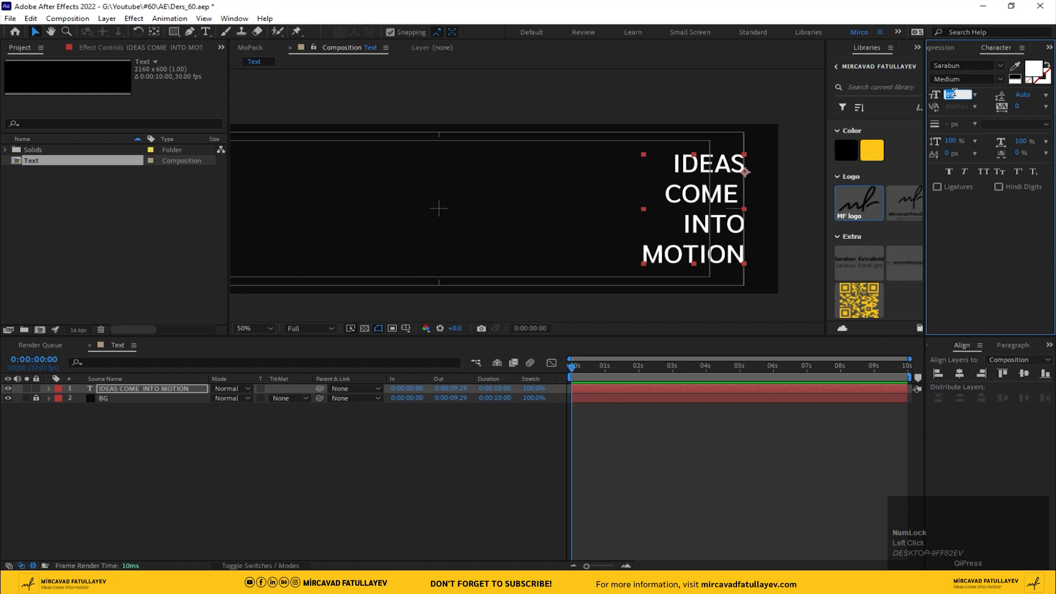
{"action": "type", "text": "100"}
{"action": "key", "text": "Return"}
{"action": "left_click", "coordinate": [1023, 373]}
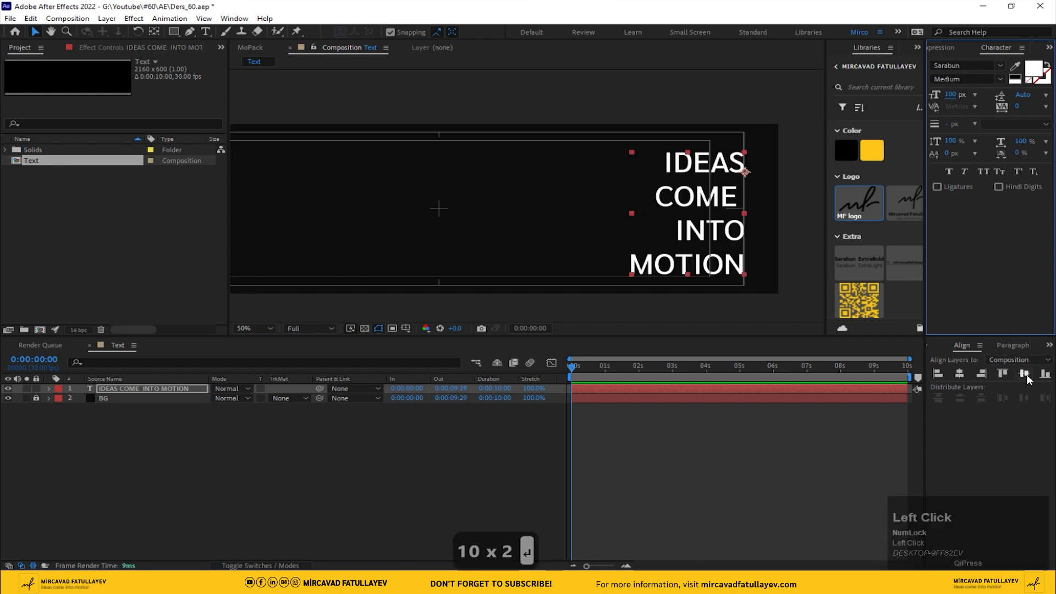
{"action": "middle_click", "coordinate": [675, 232]}
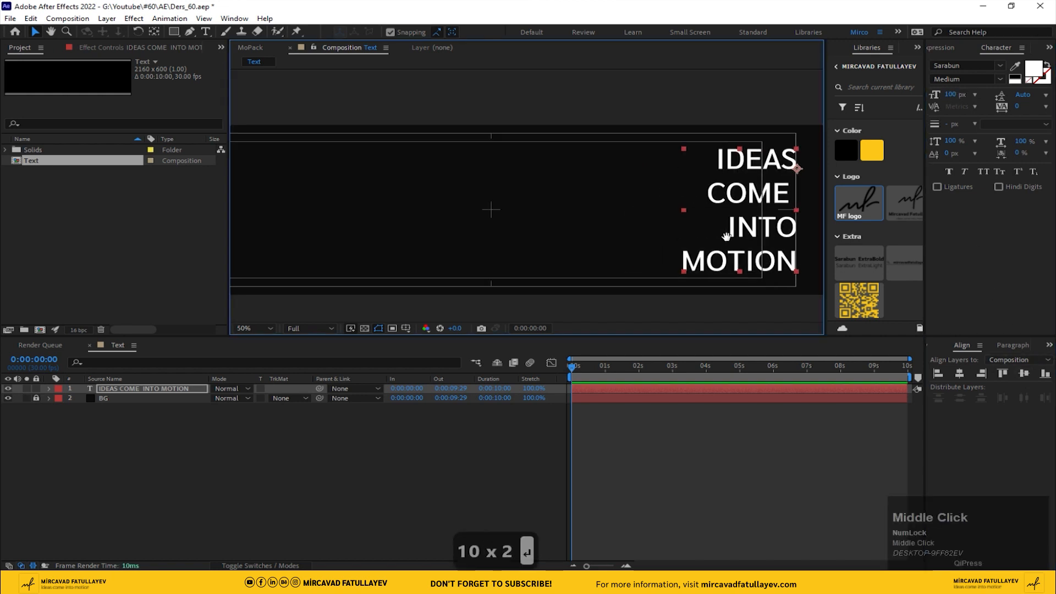
Duplicate the IDEAS COME INTO MOTION layer and left-align the duplicate's paragraph.
{"action": "left_click", "coordinate": [167, 389]}
{"action": "key", "text": "ctrl+d"}
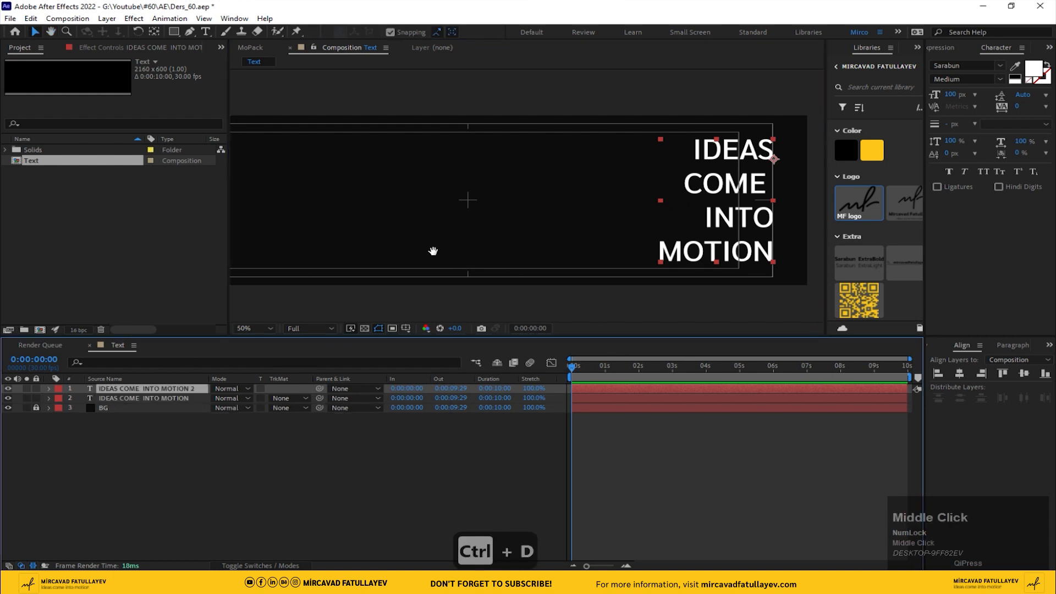
{"action": "middle_click", "coordinate": [432, 251]}
{"action": "left_click", "coordinate": [1011, 345]}
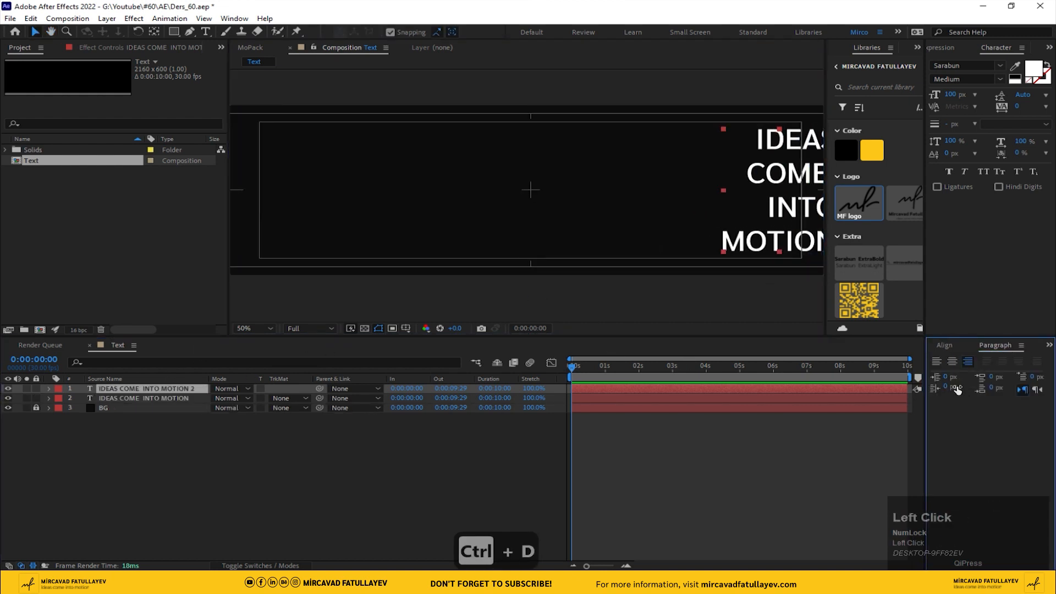
{"action": "left_click", "coordinate": [936, 363]}
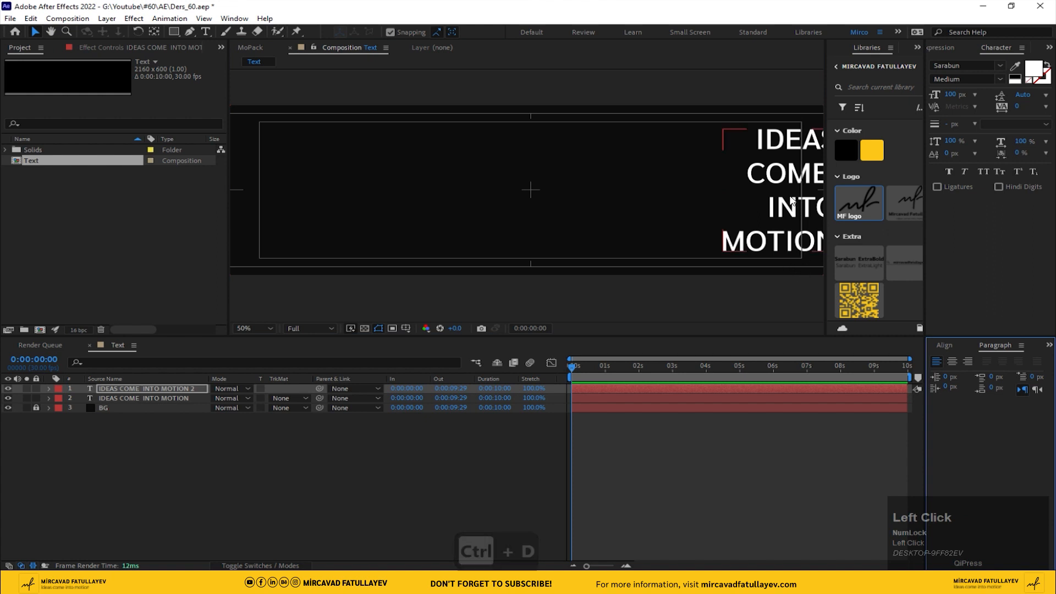
{"action": "left_click_drag", "start_coordinate": [803, 190], "coordinate": [414, 191]}
{"action": "key", "text": "ctrl+z"}
{"action": "key", "text": "ctrl+z"}
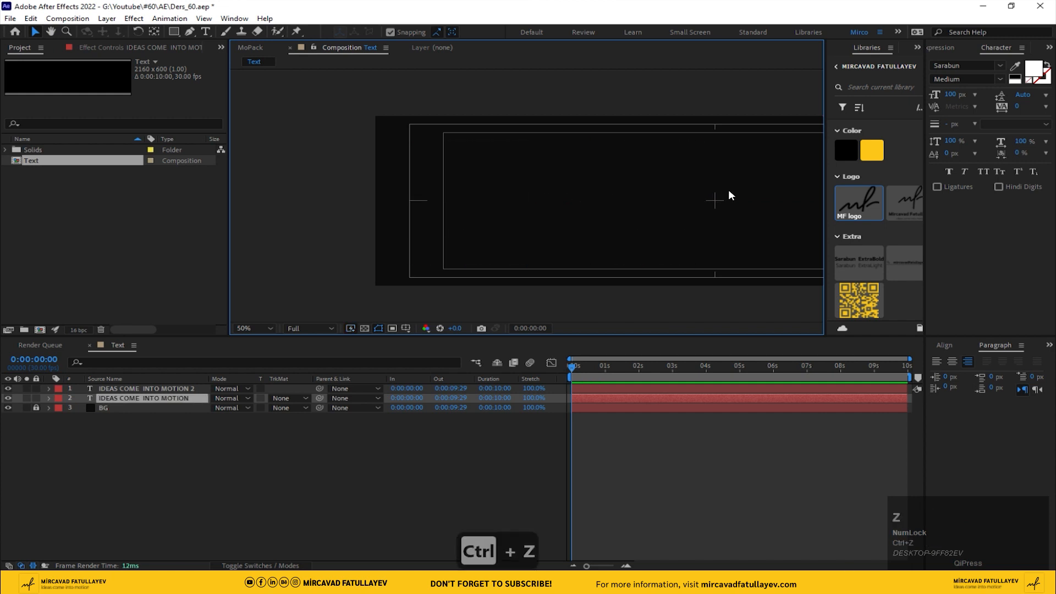
Move the left-aligned duplicate horizontally to the composition's left action-safe edge, mirroring the original text block.
{"action": "left_click_drag", "start_coordinate": [723, 193], "coordinate": [500, 181]}
{"action": "left_click", "coordinate": [159, 383]}
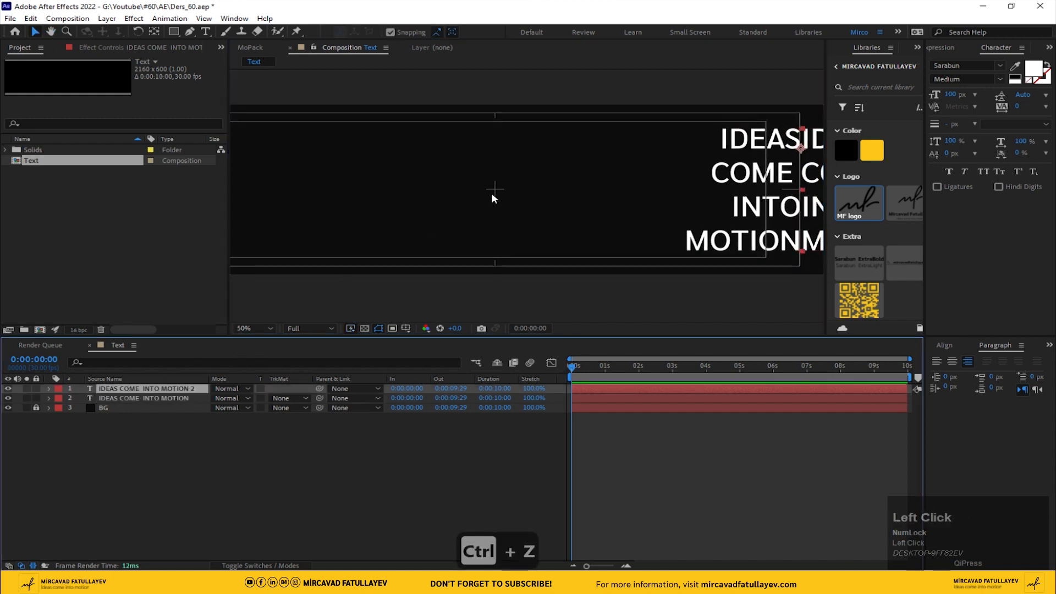
{"action": "scroll", "coordinate": [493, 198], "scroll_direction": "down", "scroll_amount": 2}
{"action": "left_click_drag", "start_coordinate": [685, 192], "coordinate": [523, 182]}
{"action": "scroll", "coordinate": [358, 186], "scroll_direction": "up", "scroll_amount": 2}
{"action": "left_click_drag", "start_coordinate": [417, 184], "coordinate": [390, 186]}
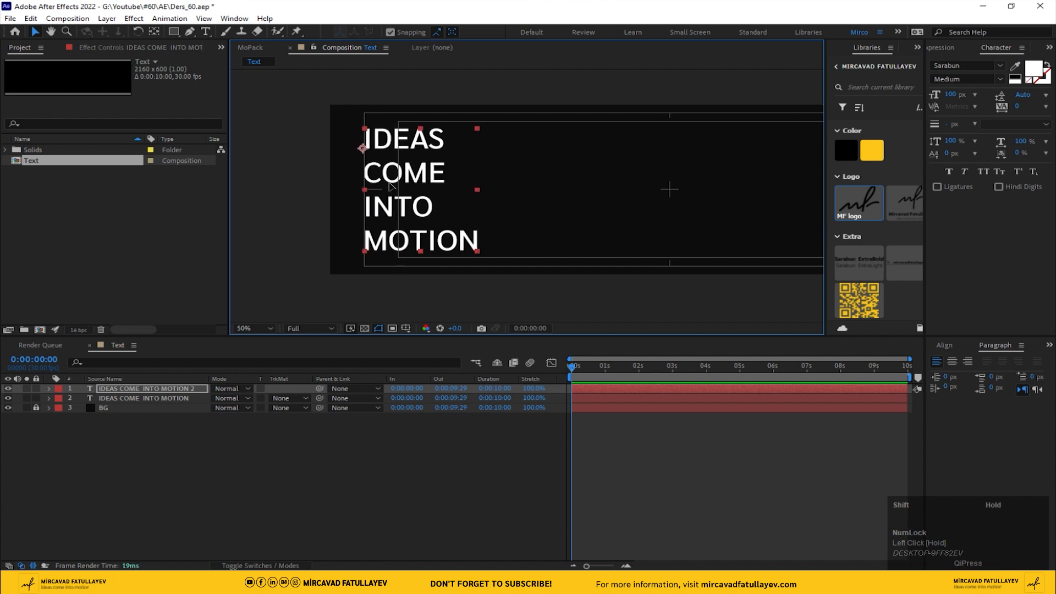
{"action": "scroll", "coordinate": [535, 195], "scroll_direction": "down", "scroll_amount": 2}
{"action": "left_click_drag", "start_coordinate": [545, 197], "coordinate": [448, 188]}
{"action": "left_click", "coordinate": [147, 463]}
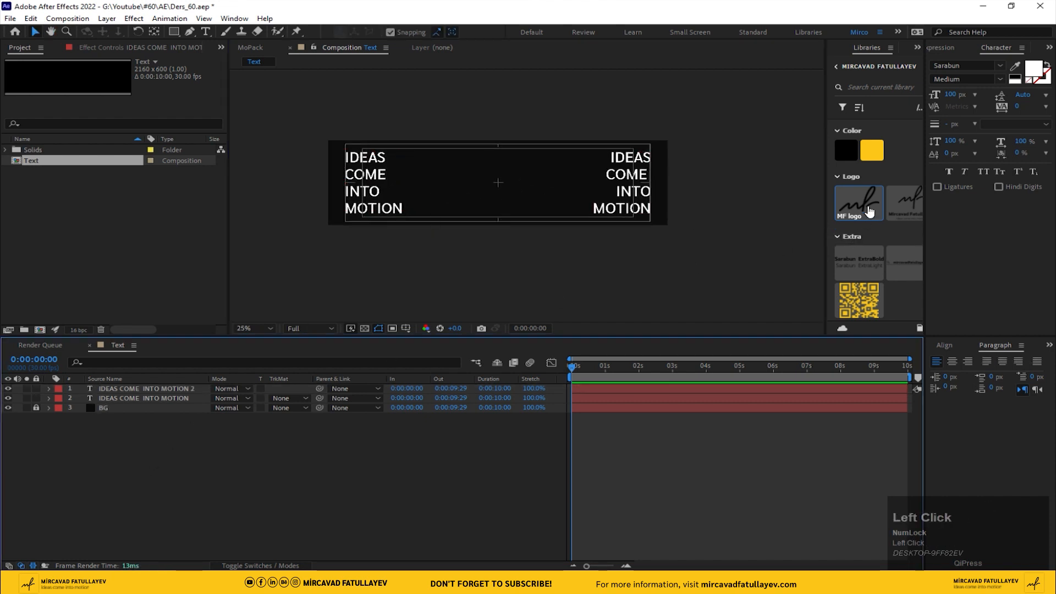
Add the MF logo from the library to the composition and centre it horizontally and vertically.
{"action": "left_click_drag", "start_coordinate": [869, 207], "coordinate": [513, 186]}
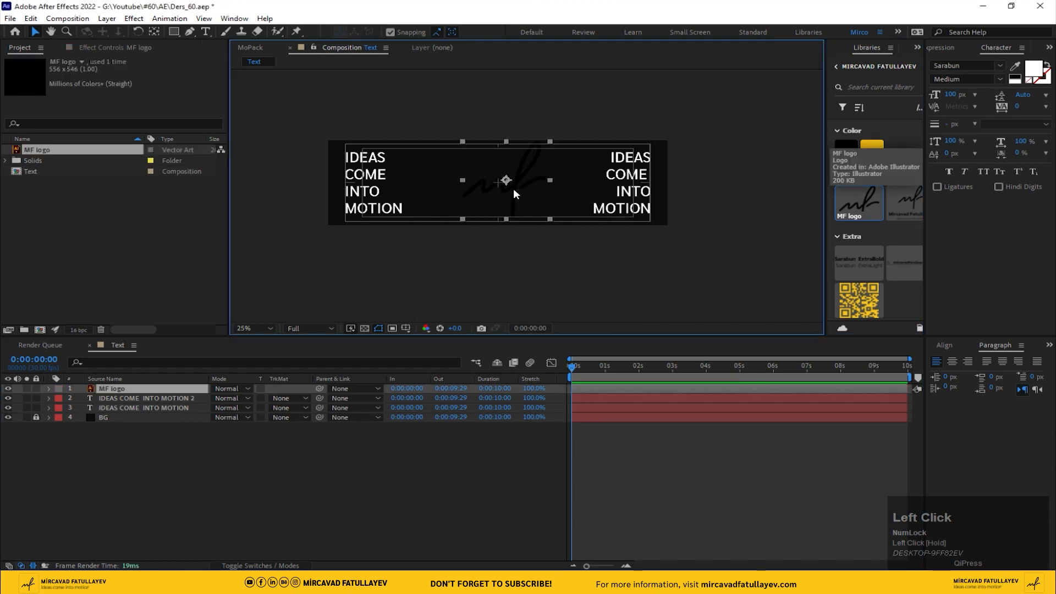
{"action": "scroll", "coordinate": [509, 189], "scroll_direction": "up", "scroll_amount": 2}
{"action": "left_click", "coordinate": [942, 345]}
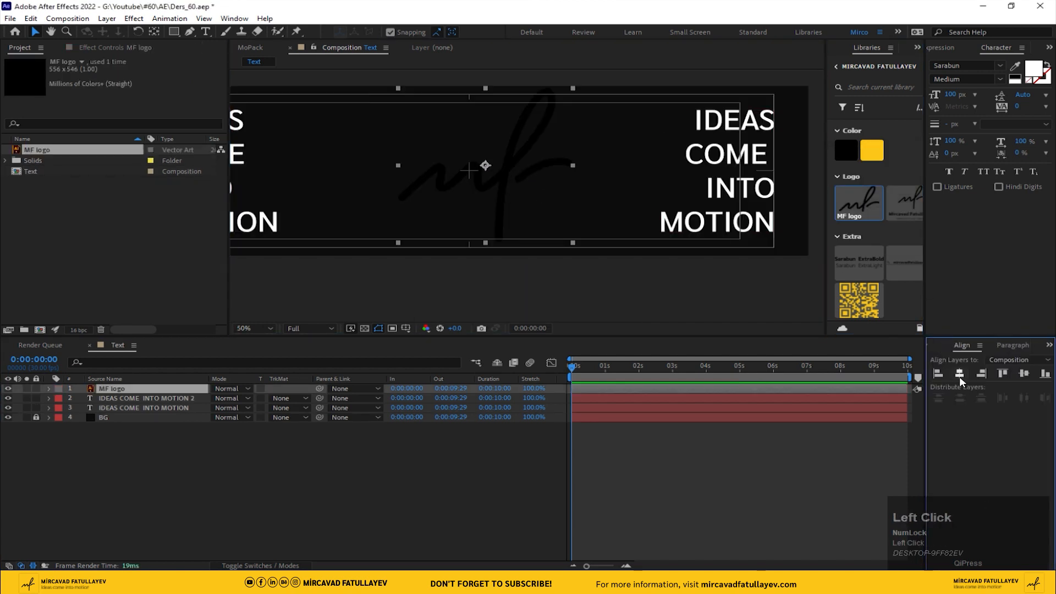
{"action": "left_click", "coordinate": [959, 374]}
{"action": "left_click", "coordinate": [1024, 373]}
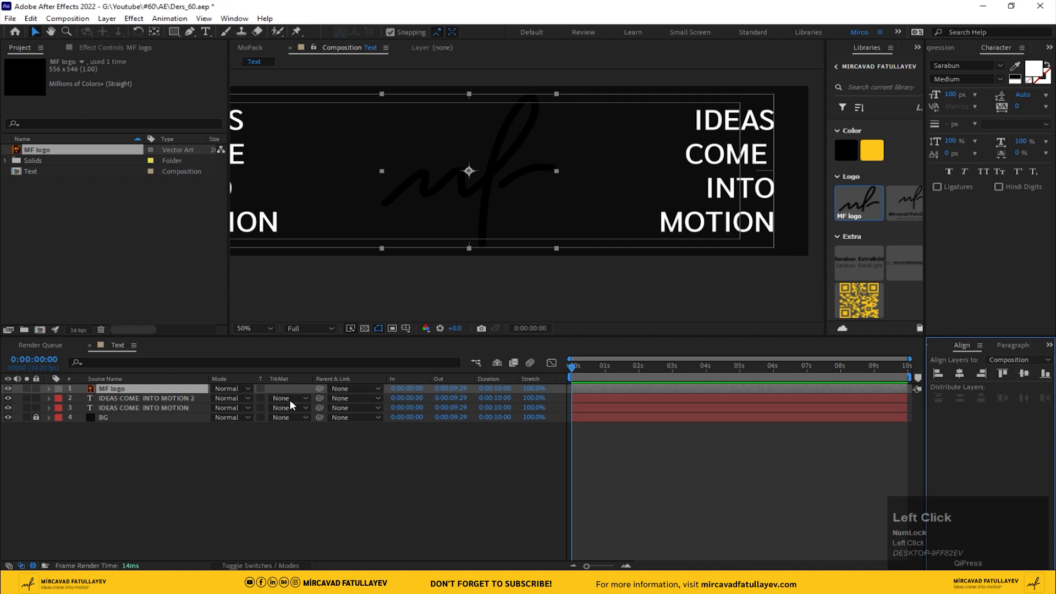
Apply the Fill effect to the MF logo layer and sample its color from the yellow library swatch.
{"action": "key", "text": "ctrl+space"}
{"action": "type", "text": "f"}
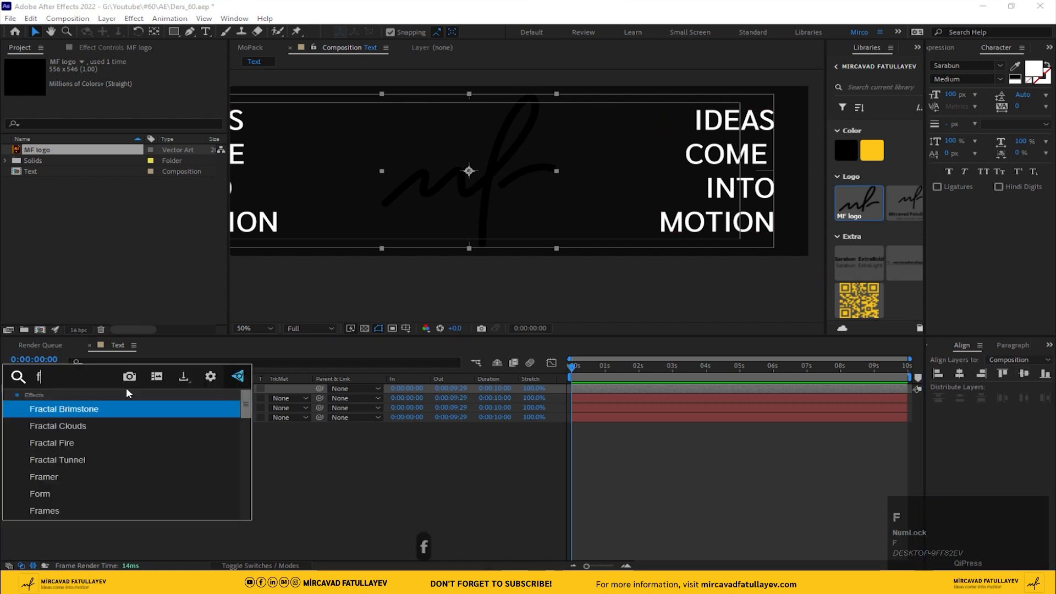
{"action": "type", "text": "il"}
{"action": "left_click", "coordinate": [36, 411]}
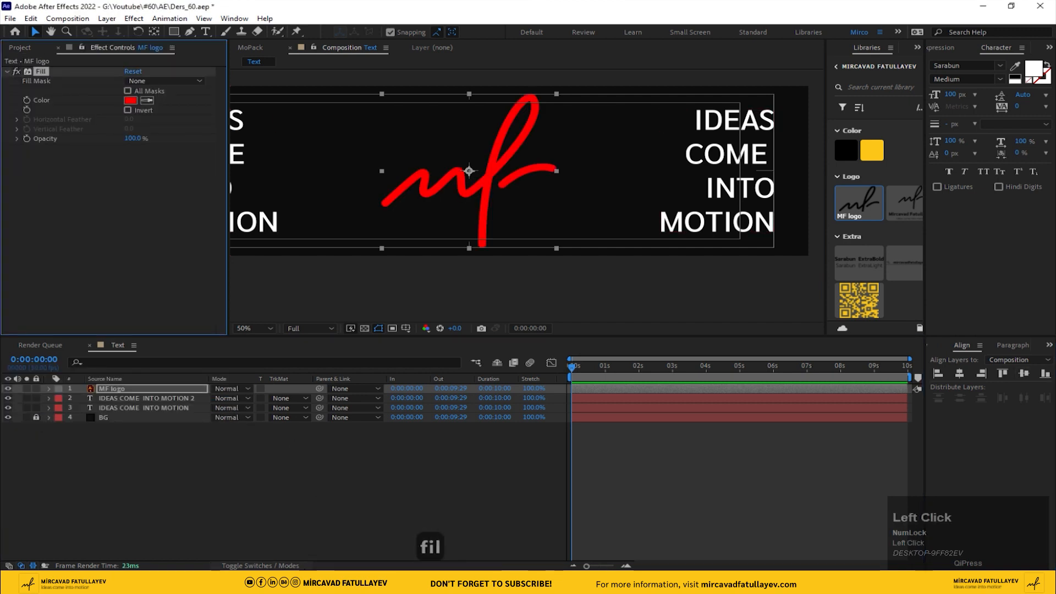
{"action": "left_click", "coordinate": [289, 565]}
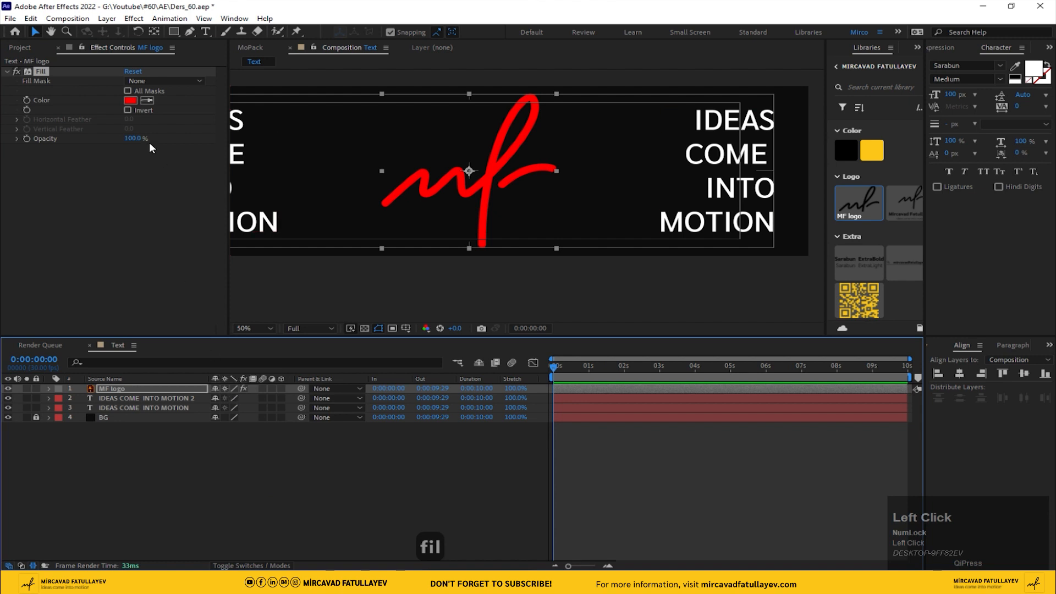
{"action": "left_click", "coordinate": [147, 100]}
{"action": "left_click", "coordinate": [874, 149]}
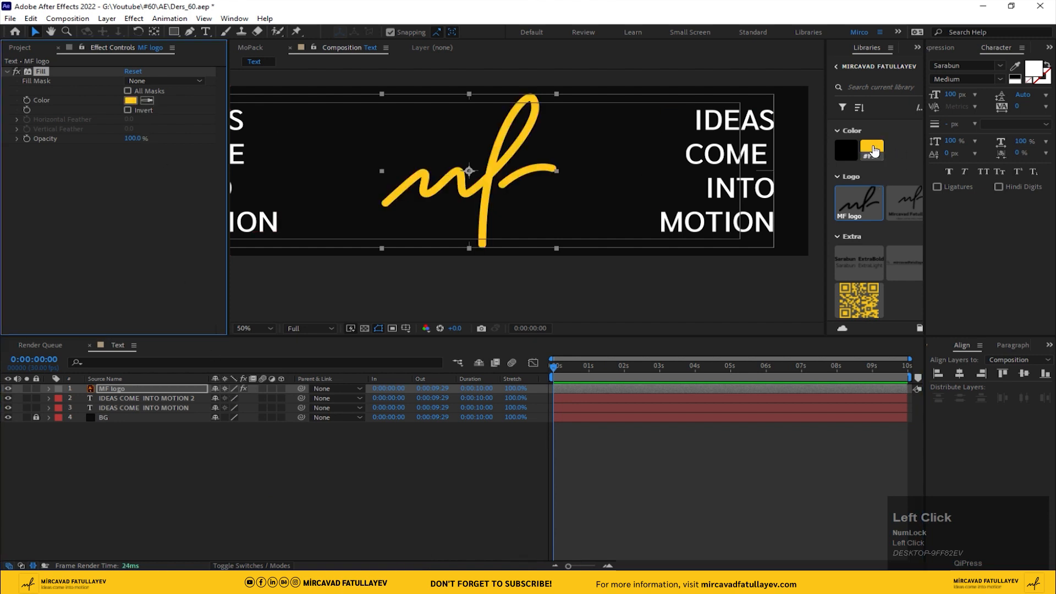
{"action": "left_click", "coordinate": [262, 328]}
{"action": "left_click", "coordinate": [258, 346]}
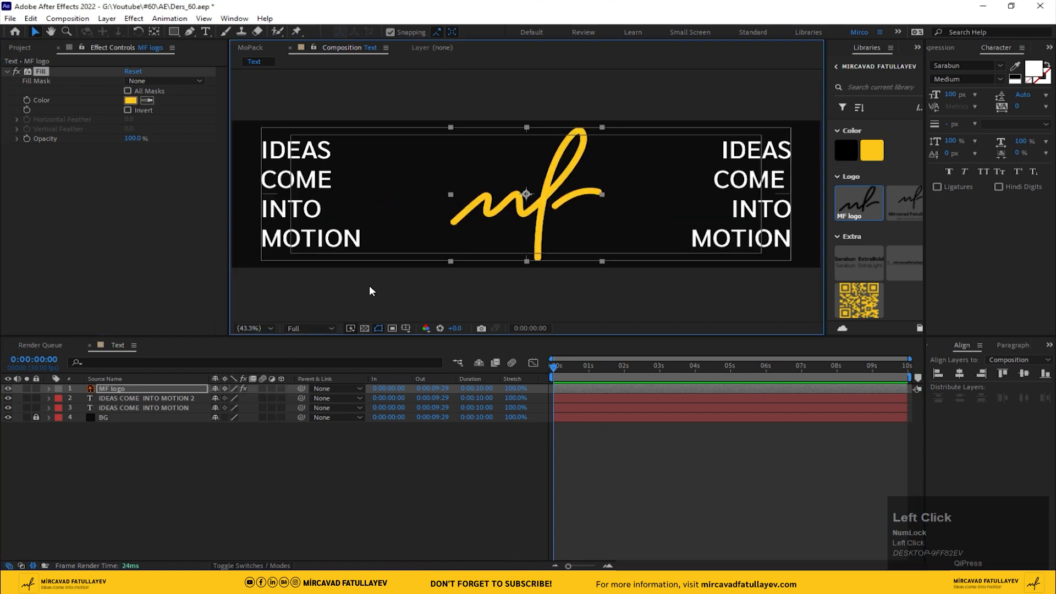
Create a new text layer in the composition reading MOTION.
{"action": "left_click", "coordinate": [236, 505]}
{"action": "right_click", "coordinate": [143, 457]}
{"action": "left_click", "coordinate": [94, 455]}
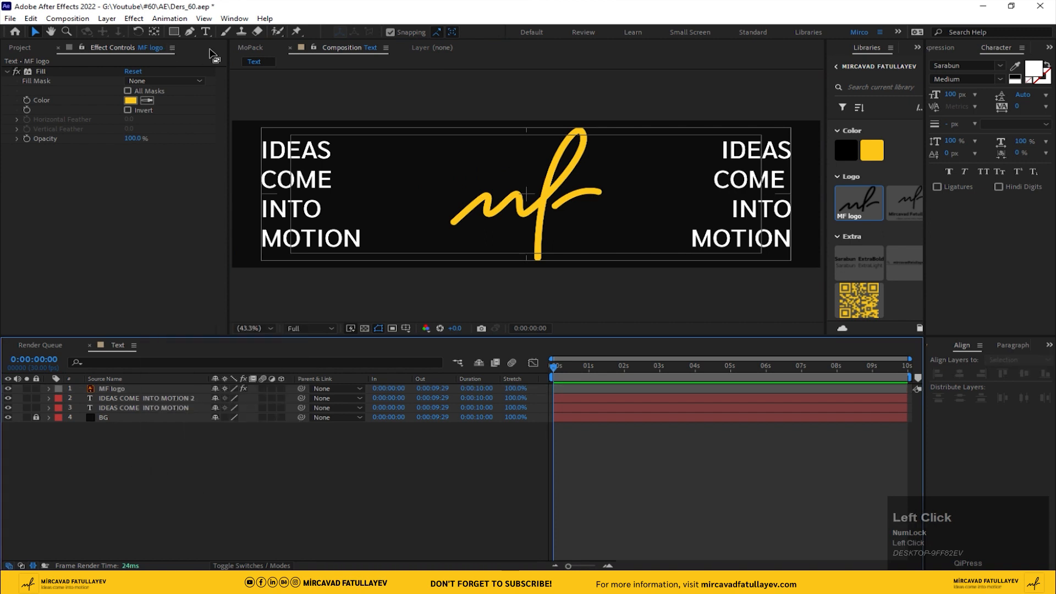
{"action": "left_click", "coordinate": [205, 31]}
{"action": "left_click", "coordinate": [401, 191]}
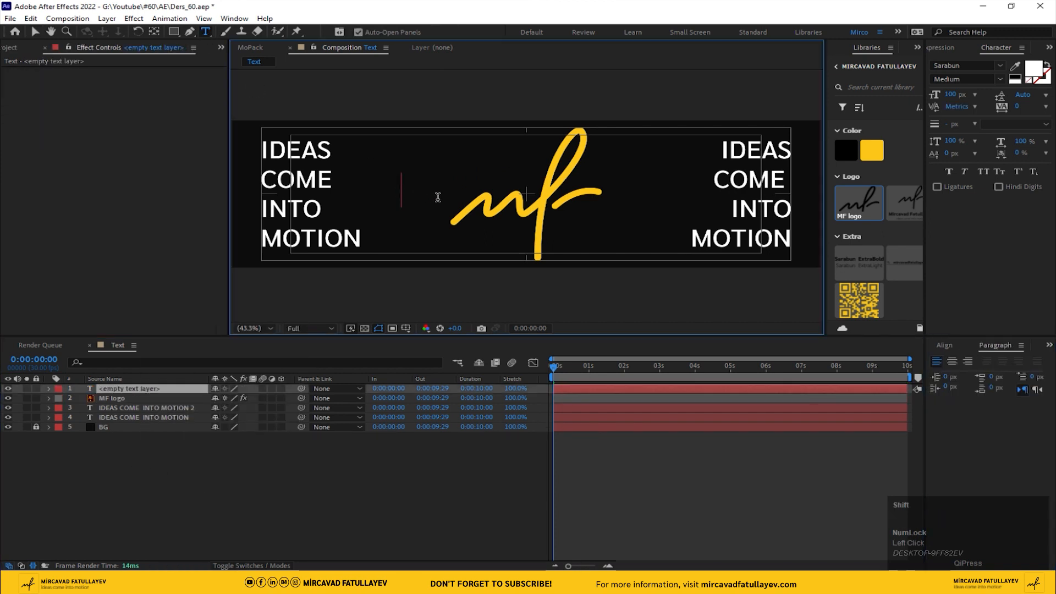
{"action": "type", "text": "MOTION"}
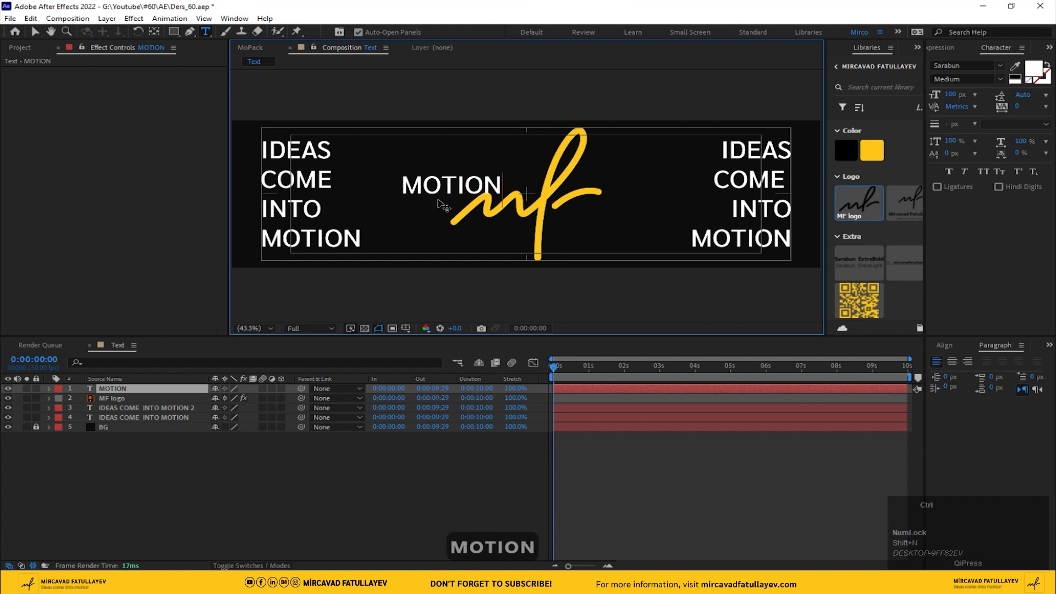
Format the whole MOTION text as ExtraBold with Faux Bold at a font size of 500 px.
{"action": "key", "text": "ctrl+a"}
{"action": "left_click", "coordinate": [948, 171]}
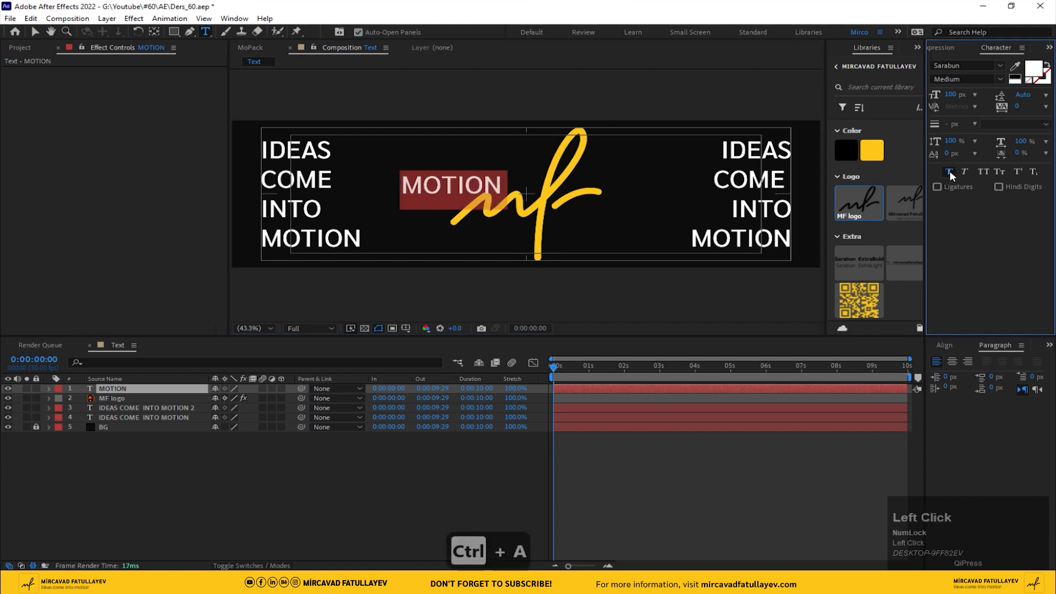
{"action": "left_click", "coordinate": [1000, 80]}
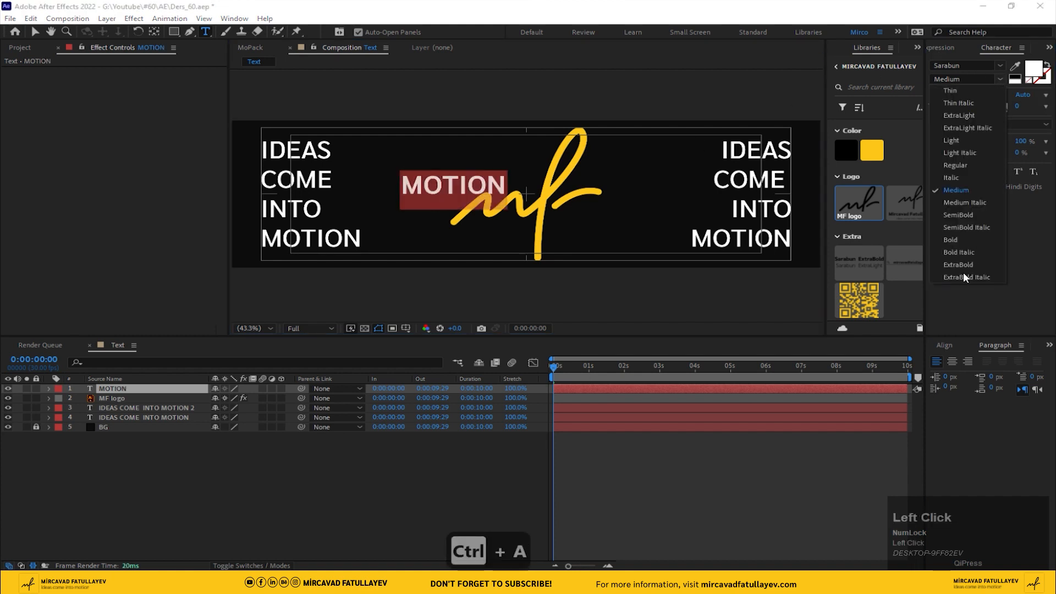
{"action": "left_click", "coordinate": [973, 269]}
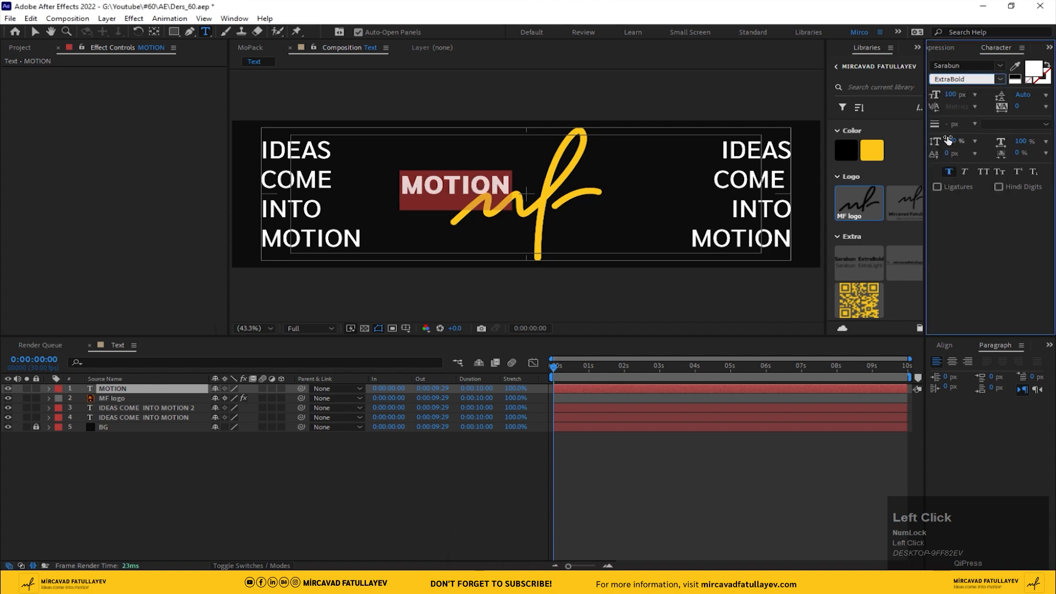
{"action": "left_click", "coordinate": [950, 96]}
{"action": "type", "text": "500"}
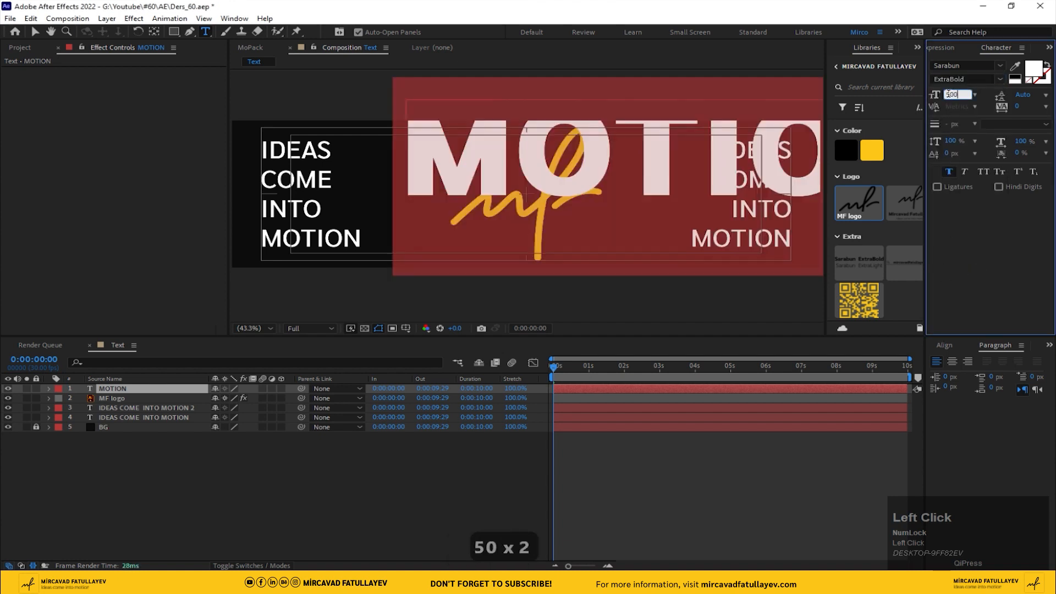
{"action": "key", "text": "Return"}
Centre the MOTION text in the composition and place its layer directly above the BG layer.
{"action": "left_click", "coordinate": [945, 345]}
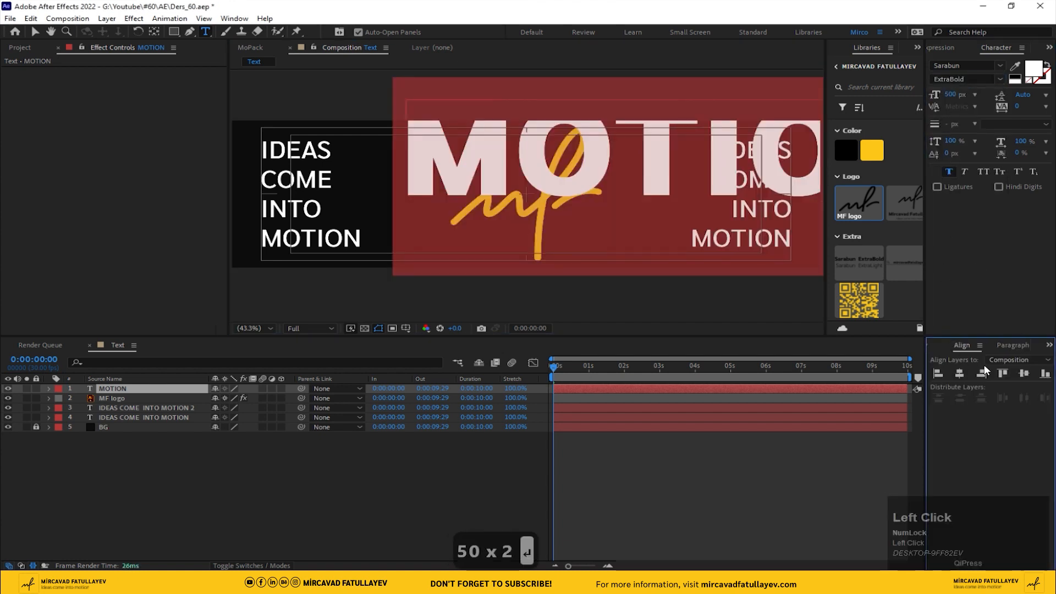
{"action": "left_click", "coordinate": [958, 373]}
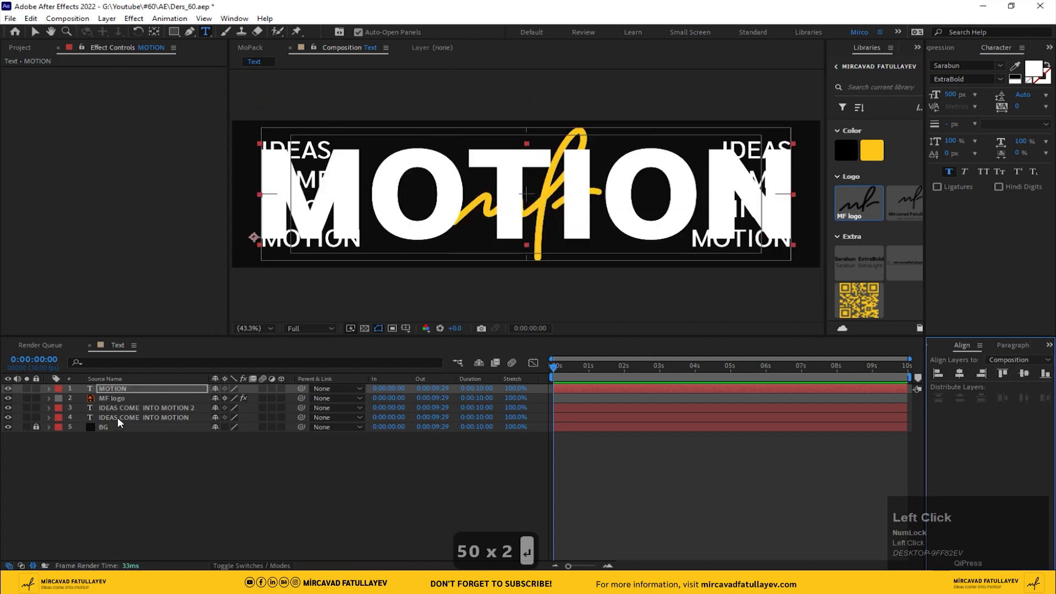
{"action": "left_click_drag", "start_coordinate": [121, 391], "coordinate": [118, 421]}
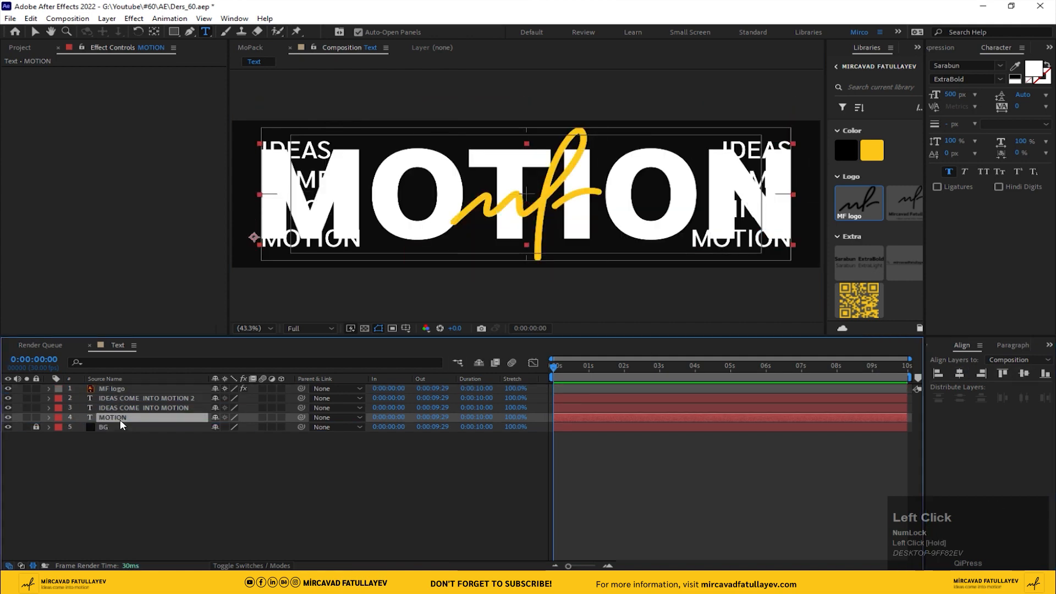
Set the MOTION layer's opacity to 5%.
{"action": "type", "text": "t"}
{"action": "type", "text": "5"}
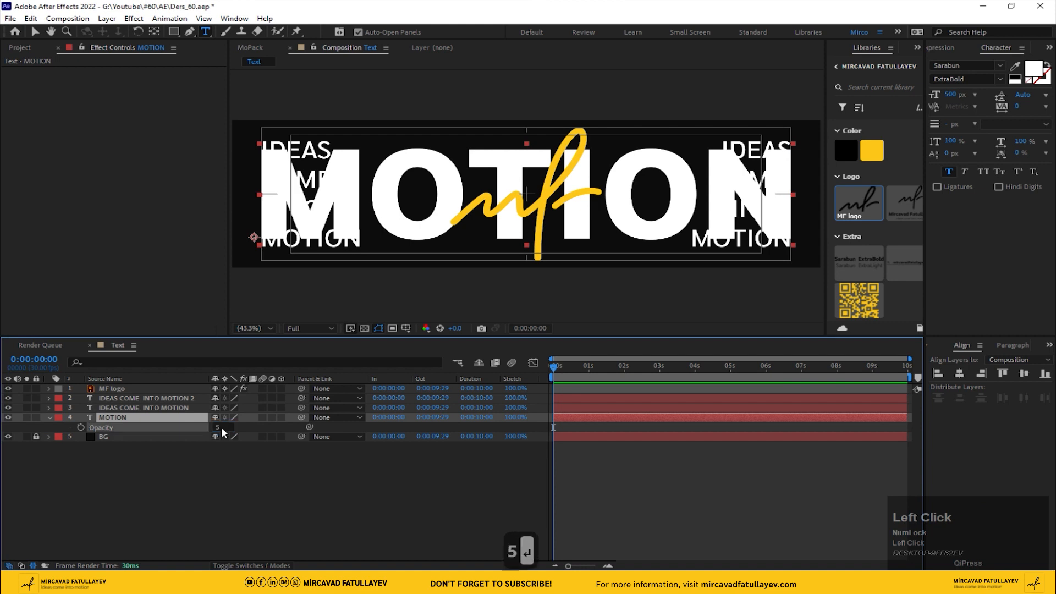
{"action": "key", "text": "Return"}
{"action": "left_click", "coordinate": [236, 492]}
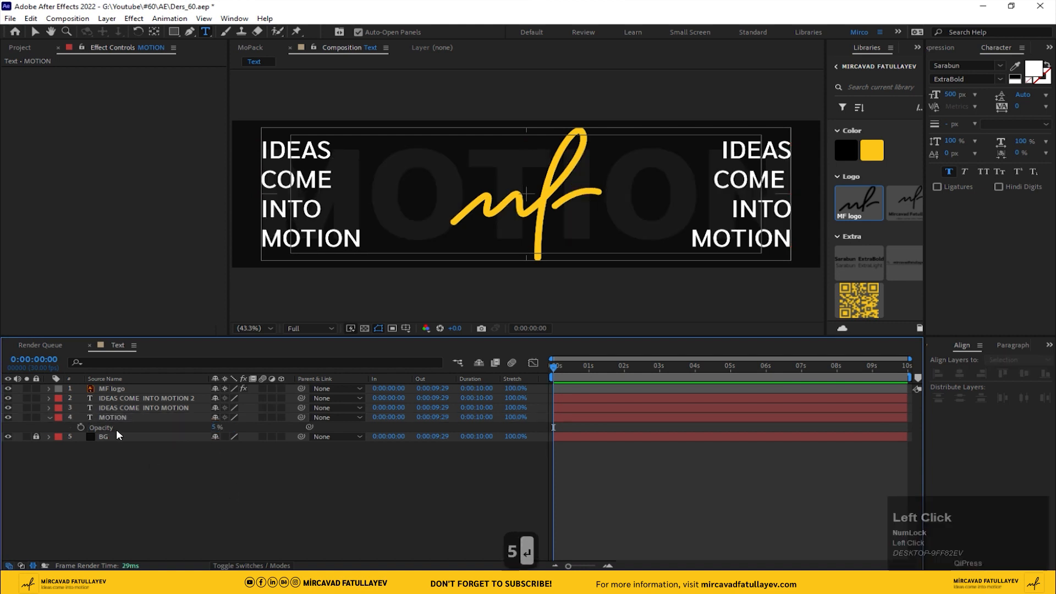
Create a new 2160 × 600 px solid layer named Grid in the Text composition.
{"action": "right_click", "coordinate": [160, 464]}
{"action": "mouse_move", "coordinate": [306, 323]}
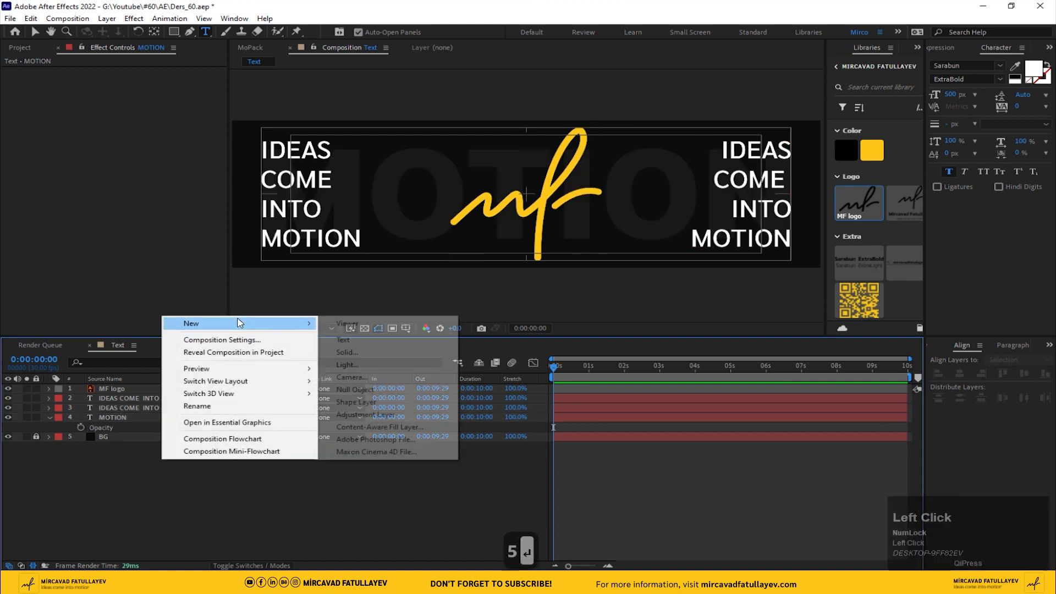
{"action": "left_click", "coordinate": [367, 353]}
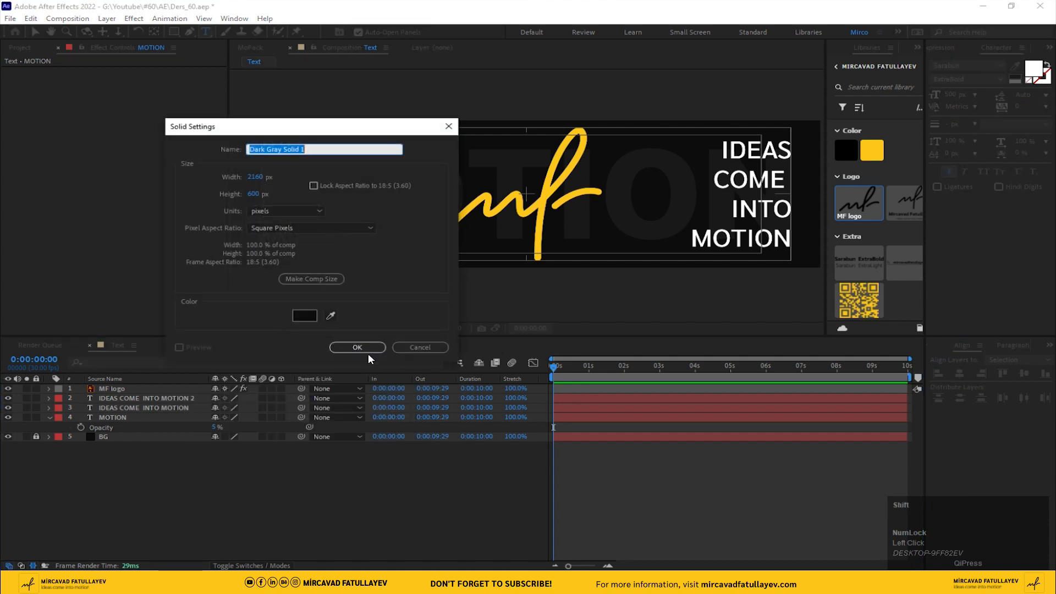
{"action": "type", "text": "Grid"}
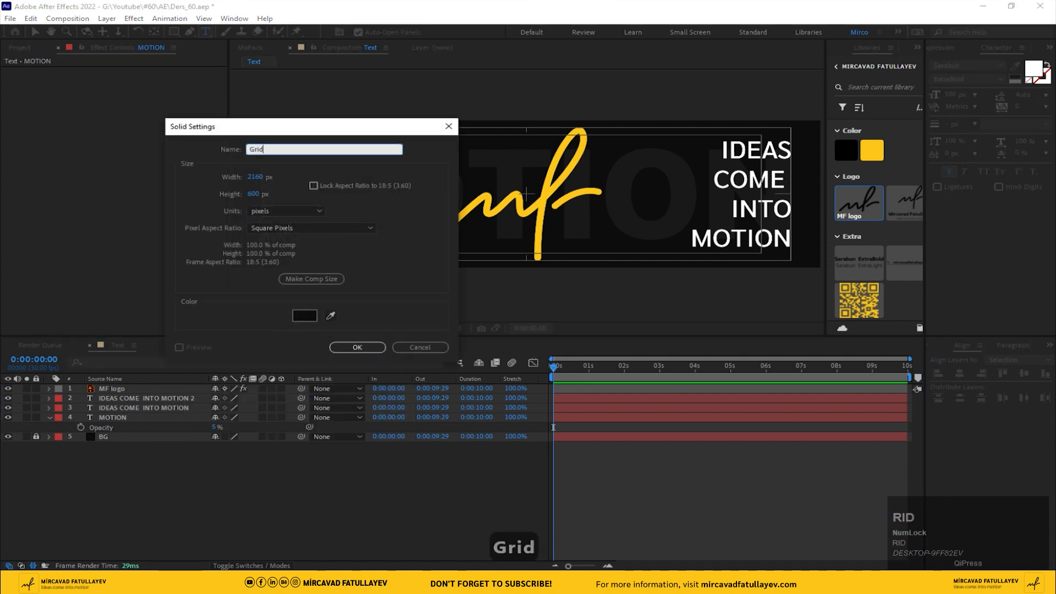
{"action": "key", "text": "Return"}
Apply the Grid effect to the Grid layer with its corner at 1296, 542 and its anchor at 882, 300.
{"action": "key", "text": "ctrl+space"}
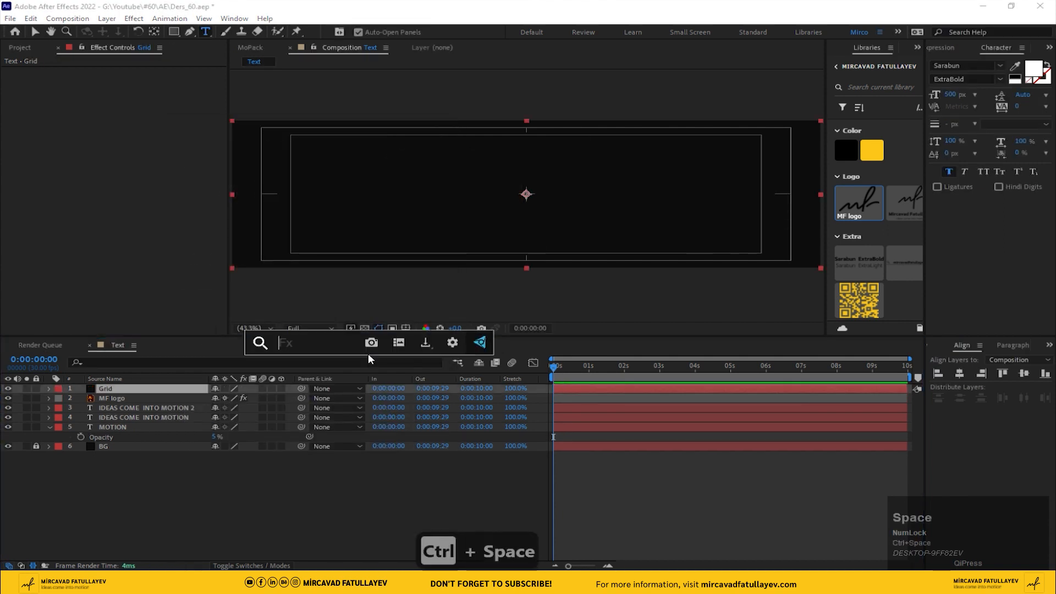
{"action": "type", "text": "gr"}
{"action": "left_click", "coordinate": [307, 479]}
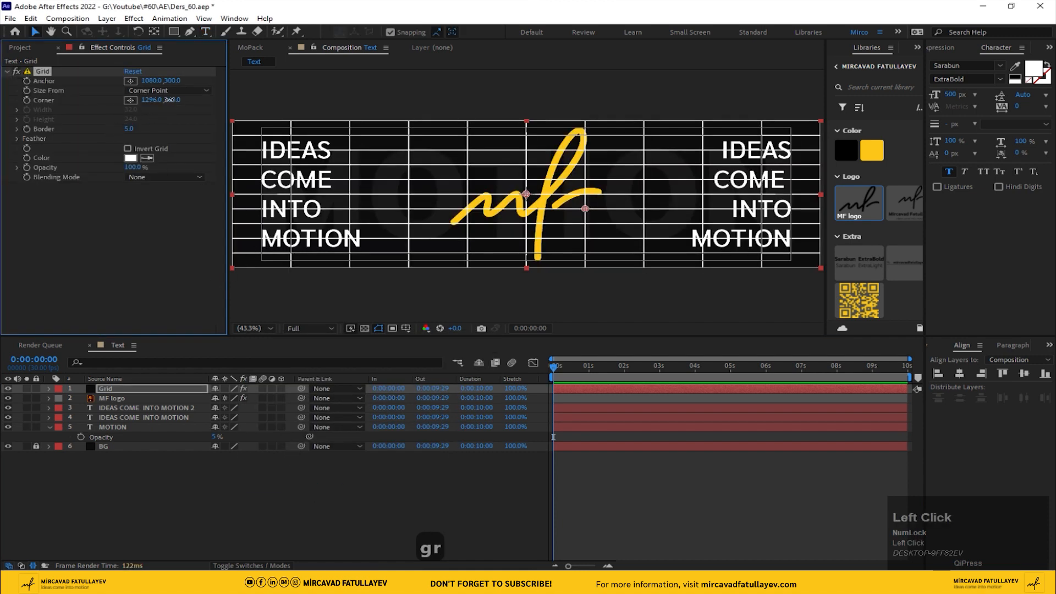
{"action": "left_click_drag", "start_coordinate": [169, 99], "coordinate": [278, 110]}
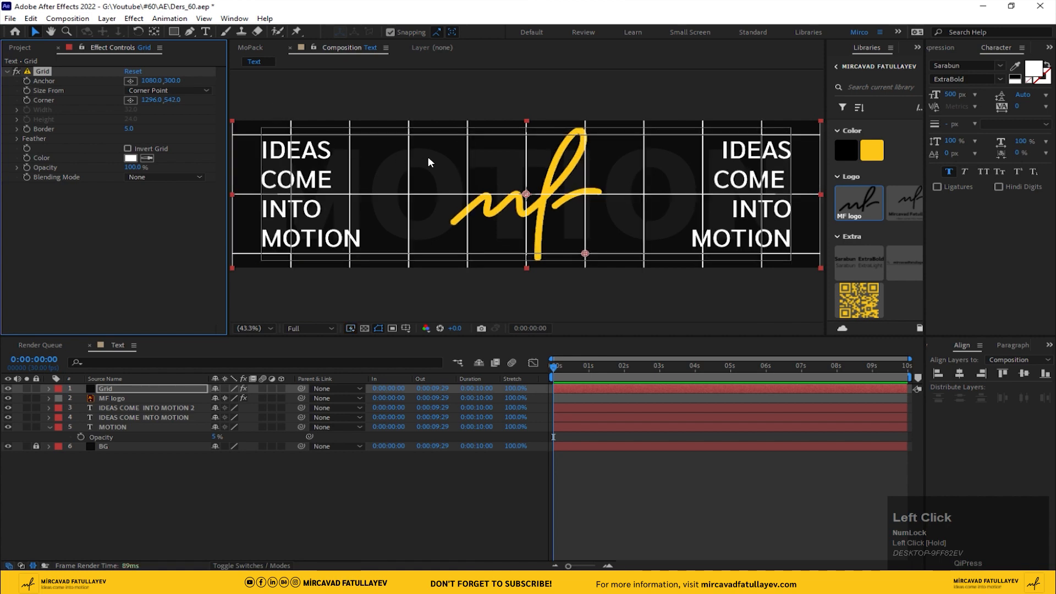
{"action": "left_click_drag", "start_coordinate": [153, 79], "coordinate": [39, 84]}
{"action": "scroll", "coordinate": [361, 146], "scroll_direction": "down", "scroll_amount": 3}
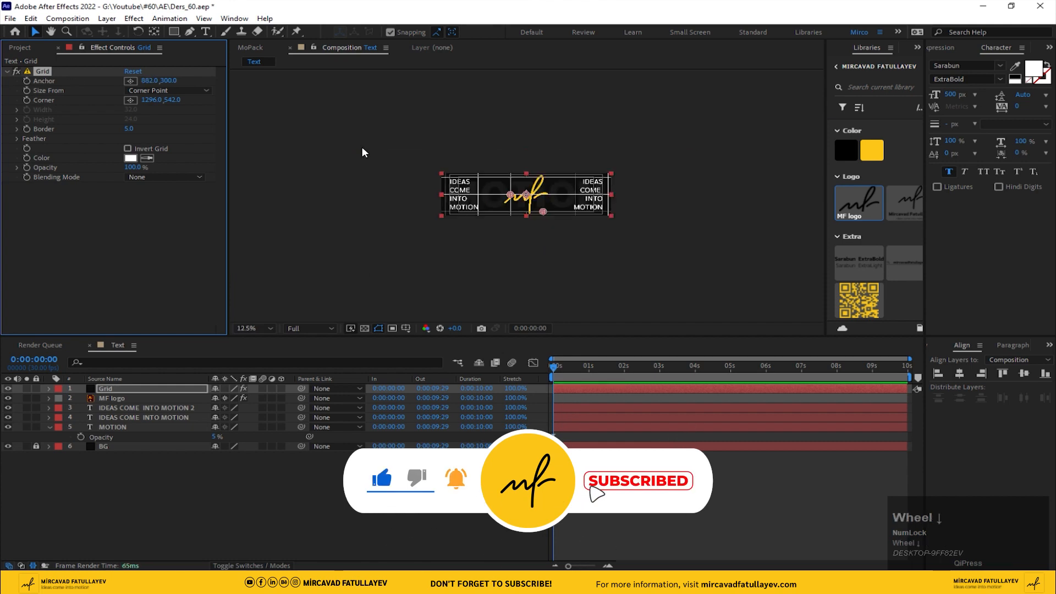
{"action": "scroll", "coordinate": [361, 146], "scroll_direction": "up", "scroll_amount": 4}
Set the Grid layer's opacity to 50%.
{"action": "left_click", "coordinate": [122, 383]}
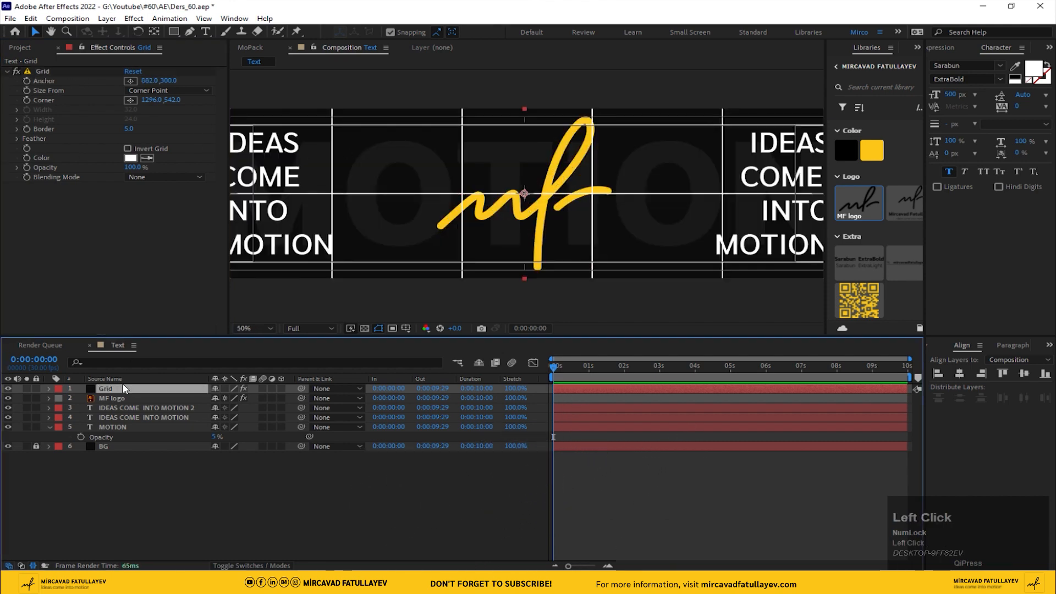
{"action": "key", "text": "t"}
{"action": "left_click", "coordinate": [211, 398]}
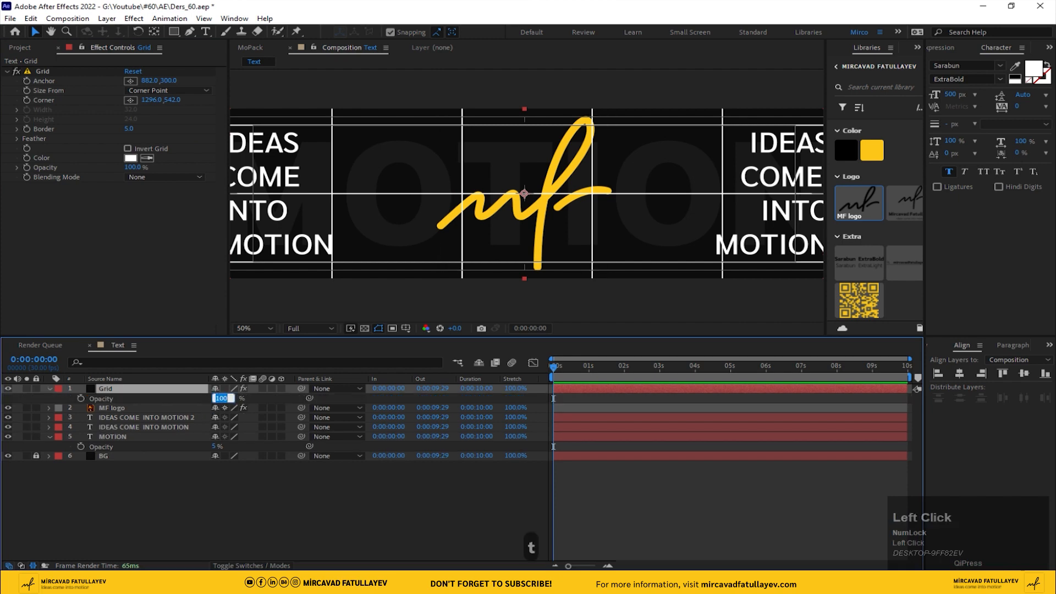
{"action": "type", "text": "50"}
{"action": "key", "text": "Return"}
{"action": "left_click", "coordinate": [329, 535]}
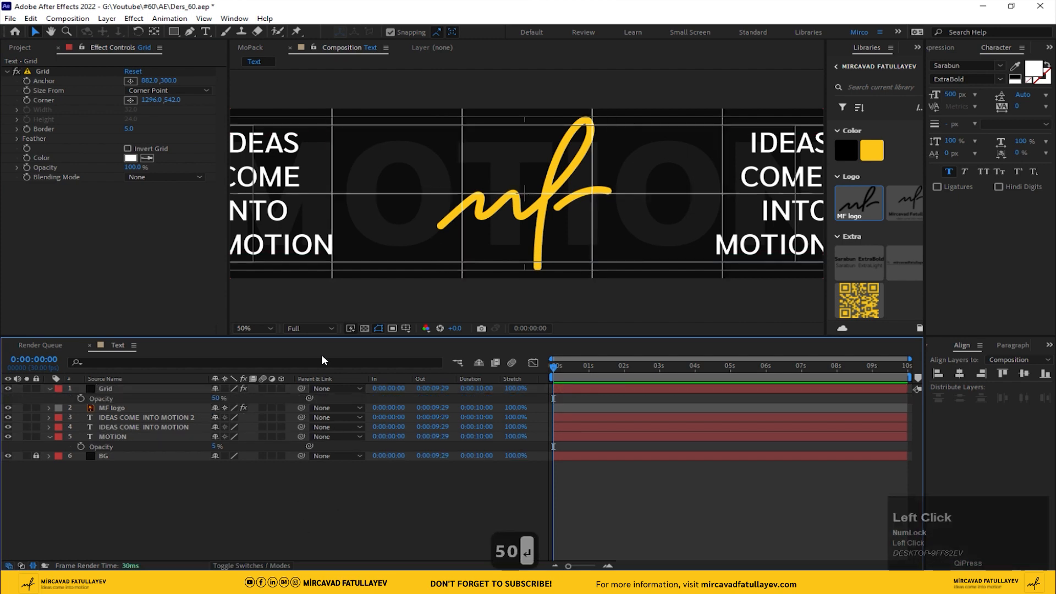
Create a new composition named Text_animation with a width of 600 px and a height of 2160 px.
{"action": "left_click", "coordinate": [21, 47]}
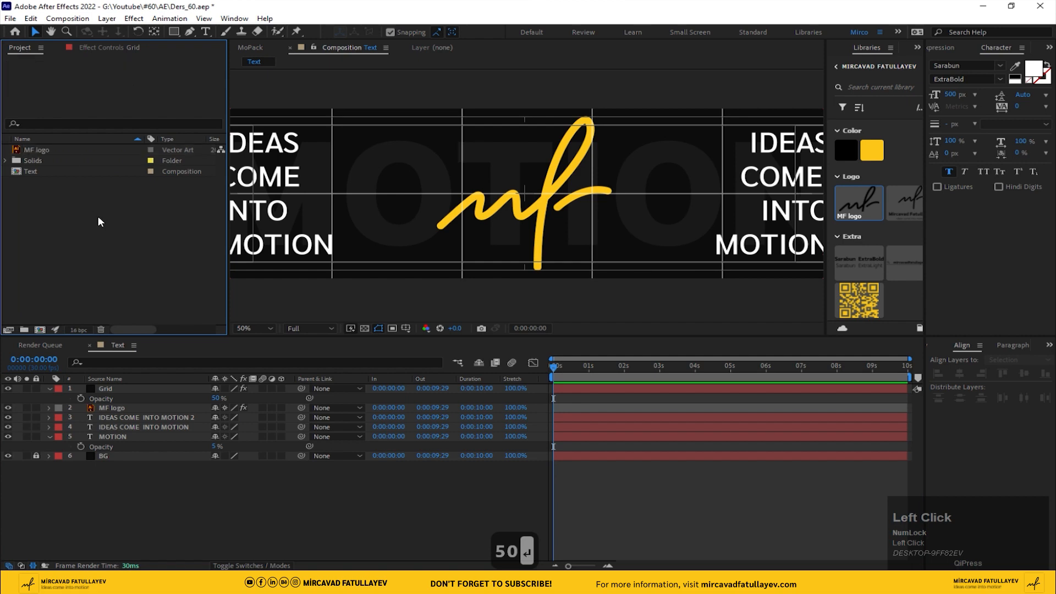
{"action": "left_click", "coordinate": [65, 19]}
{"action": "left_click", "coordinate": [82, 33]}
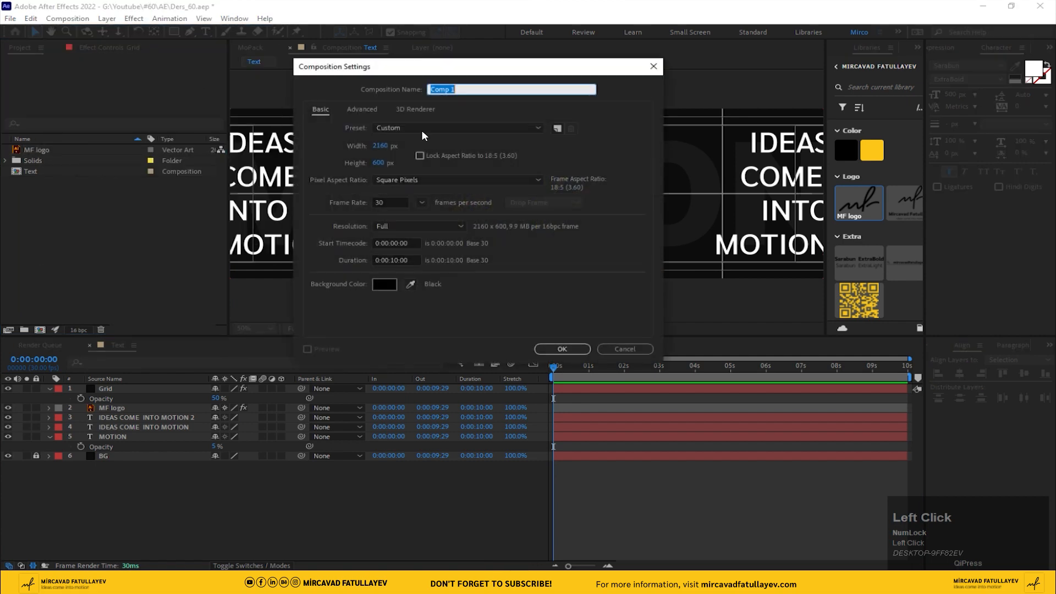
{"action": "left_click", "coordinate": [379, 164]}
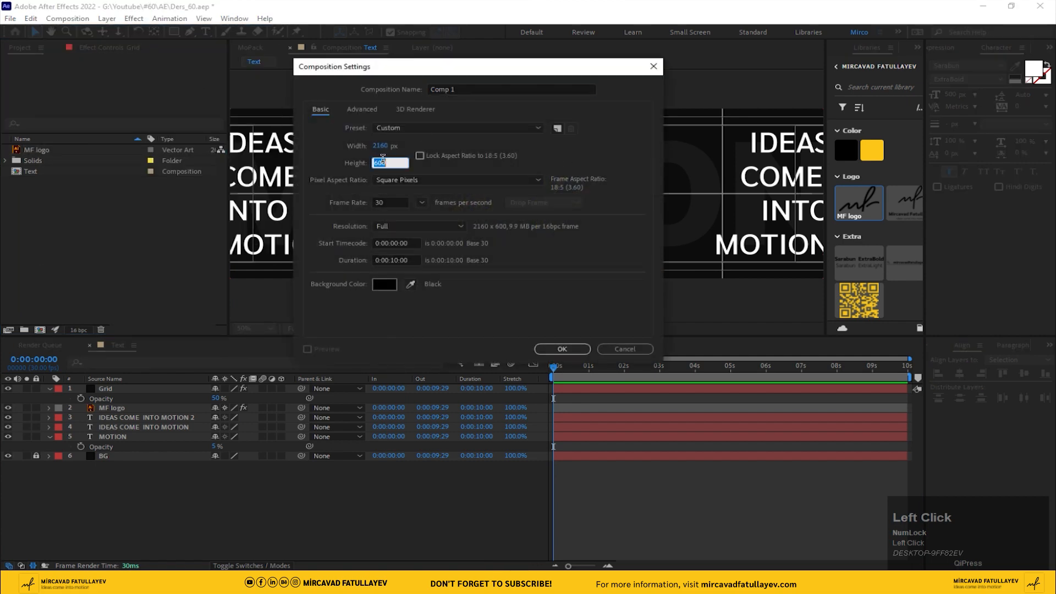
{"action": "type", "text": "2160"}
{"action": "left_click", "coordinate": [384, 146]}
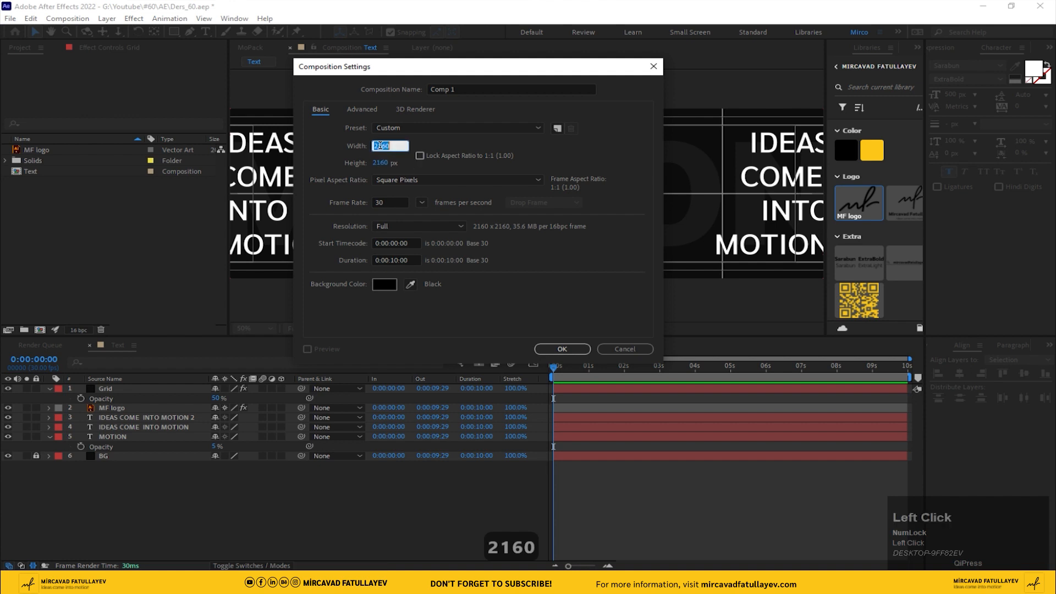
{"action": "type", "text": "600"}
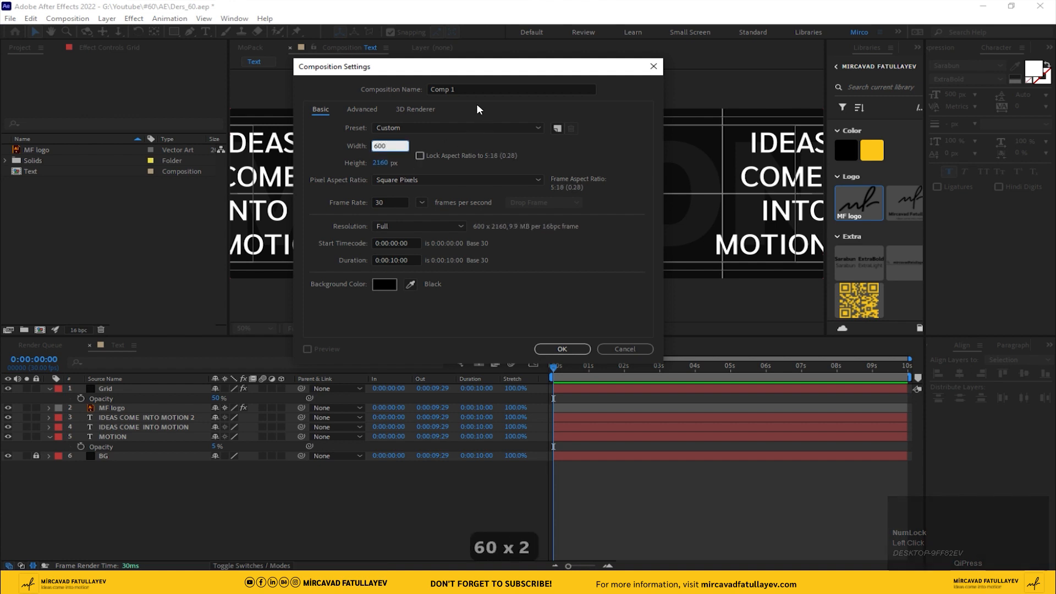
{"action": "left_click", "coordinate": [440, 89]}
{"action": "type", "text": "Tex"}
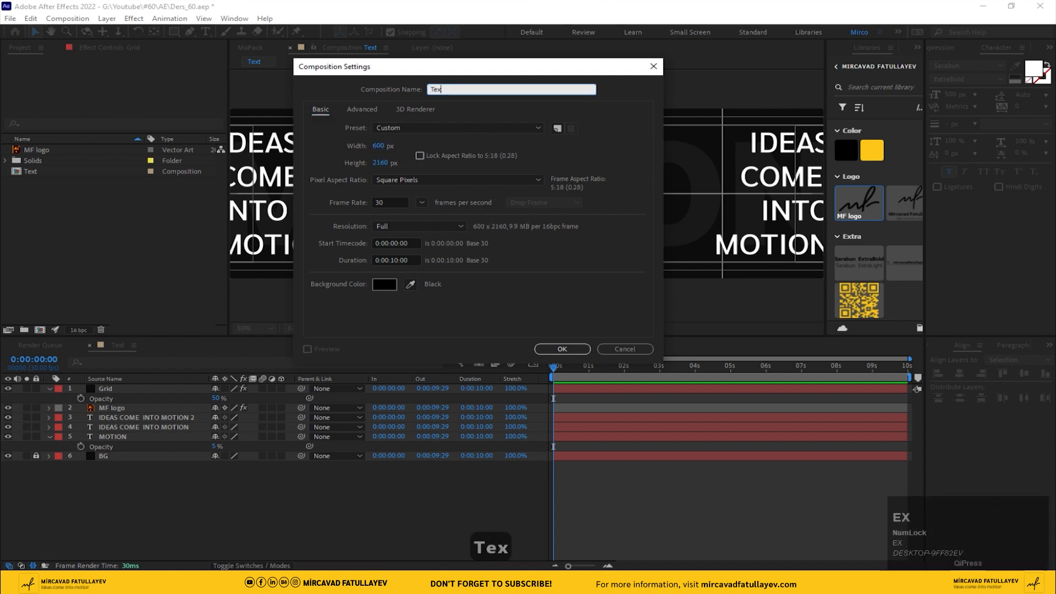
{"action": "type", "text": "t_"}
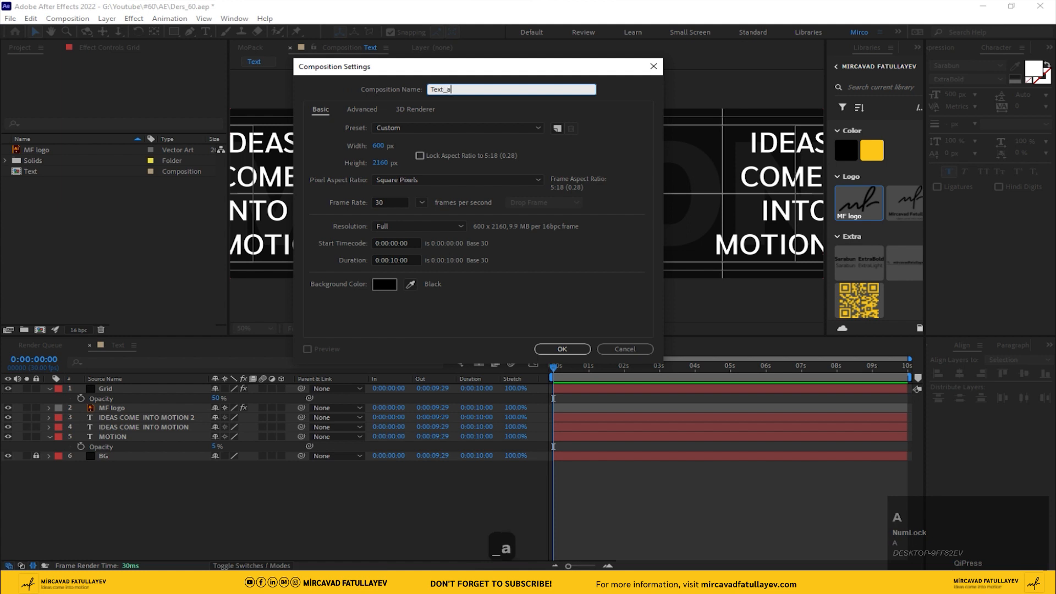
{"action": "type", "text": "animation"}
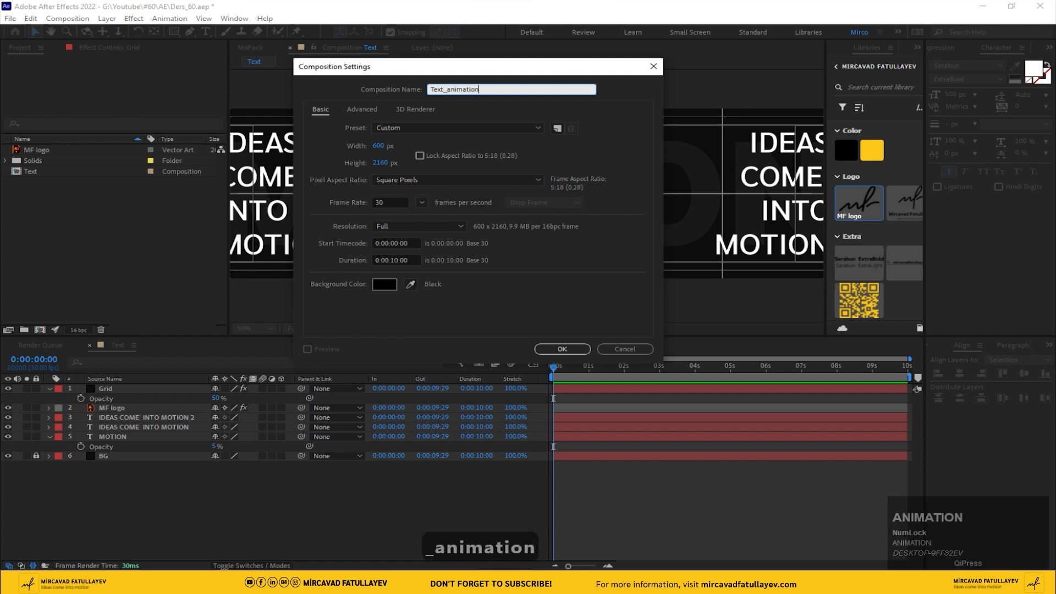
{"action": "left_click", "coordinate": [587, 350]}
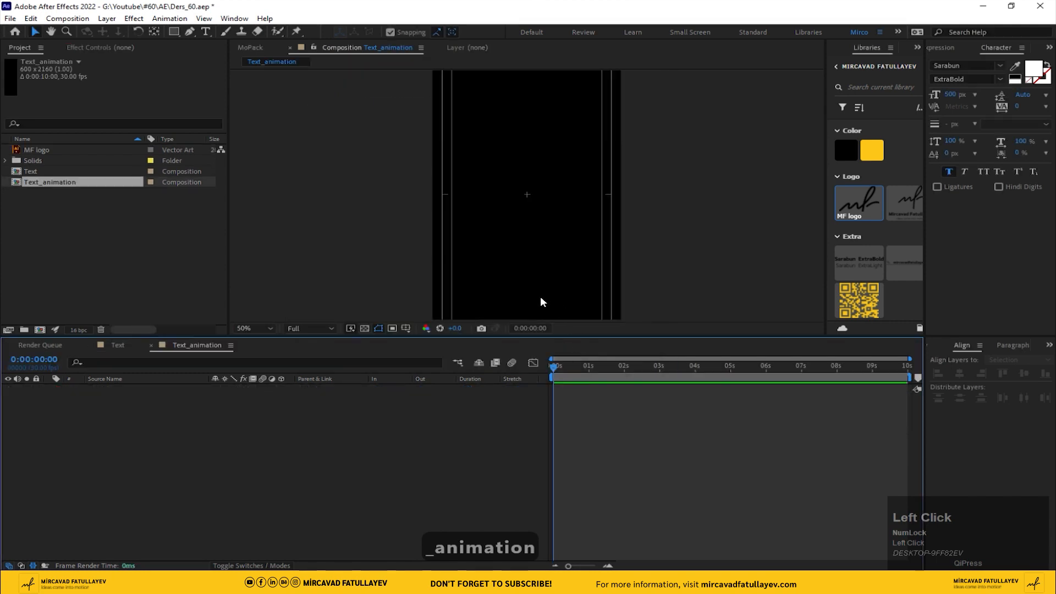
Add the Text composition as a layer in Text_animation and rotate it by 90°.
{"action": "left_click_drag", "start_coordinate": [31, 173], "coordinate": [235, 423]}
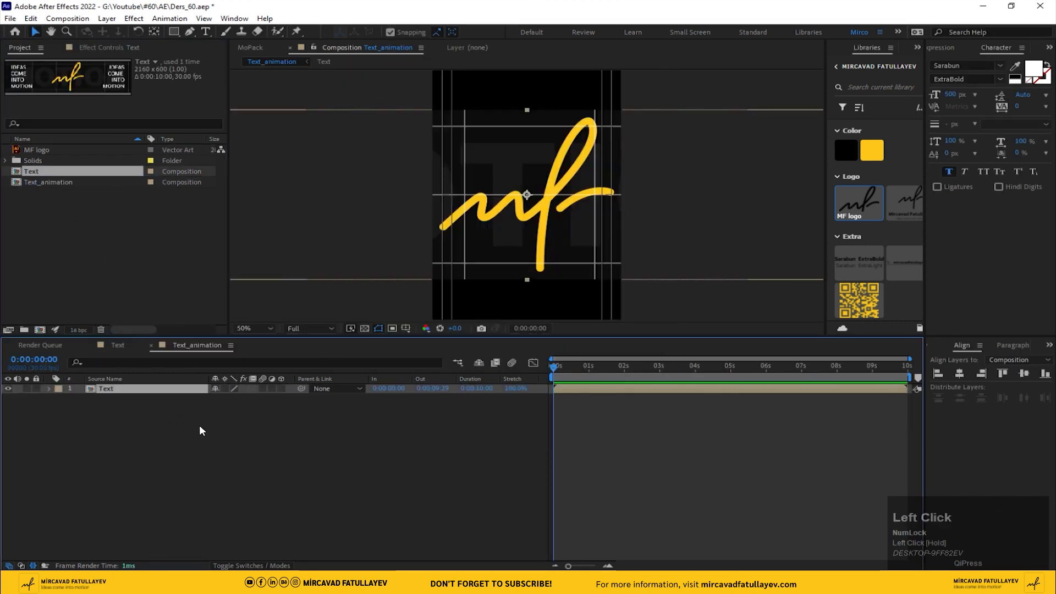
{"action": "key", "text": "r"}
{"action": "left_click", "coordinate": [227, 398]}
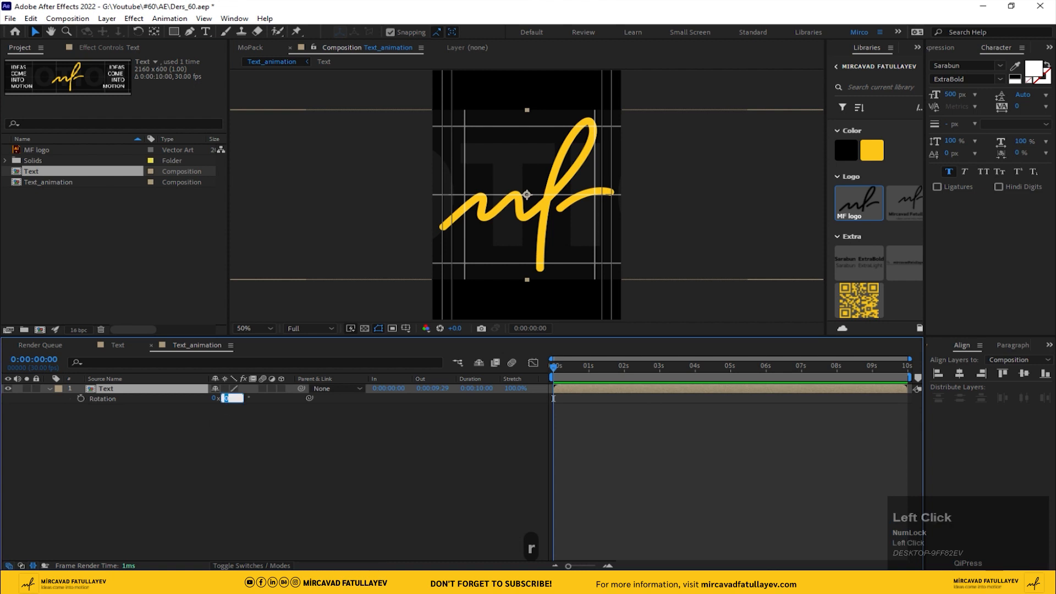
{"action": "type", "text": "90"}
{"action": "key", "text": "Return"}
Apply the Motion Tile effect to the rotated Text layer.
{"action": "scroll", "coordinate": [540, 256], "scroll_direction": "down", "scroll_amount": 2}
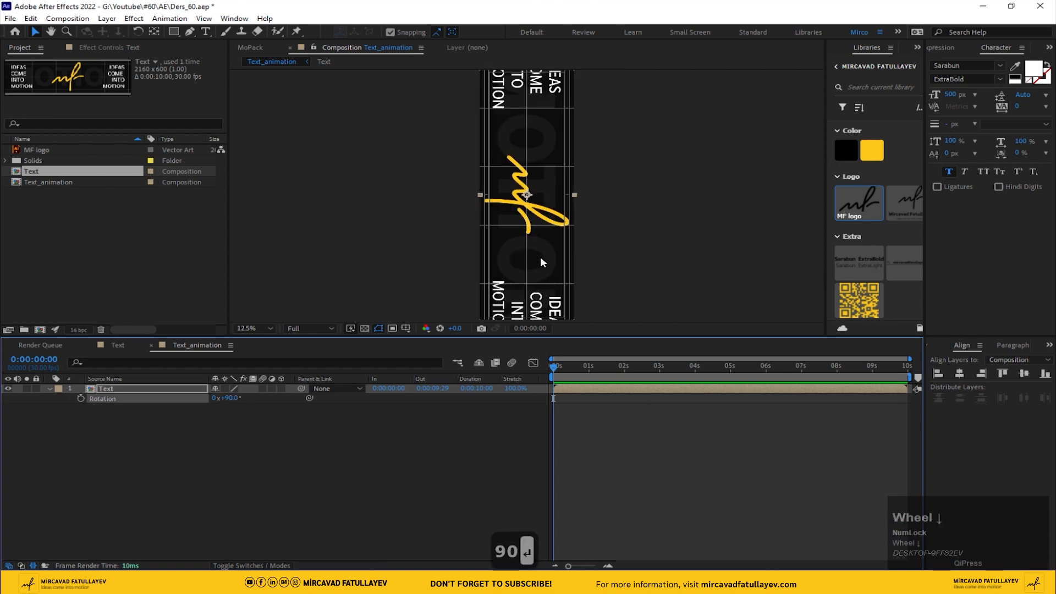
{"action": "middle_click", "coordinate": [505, 249]}
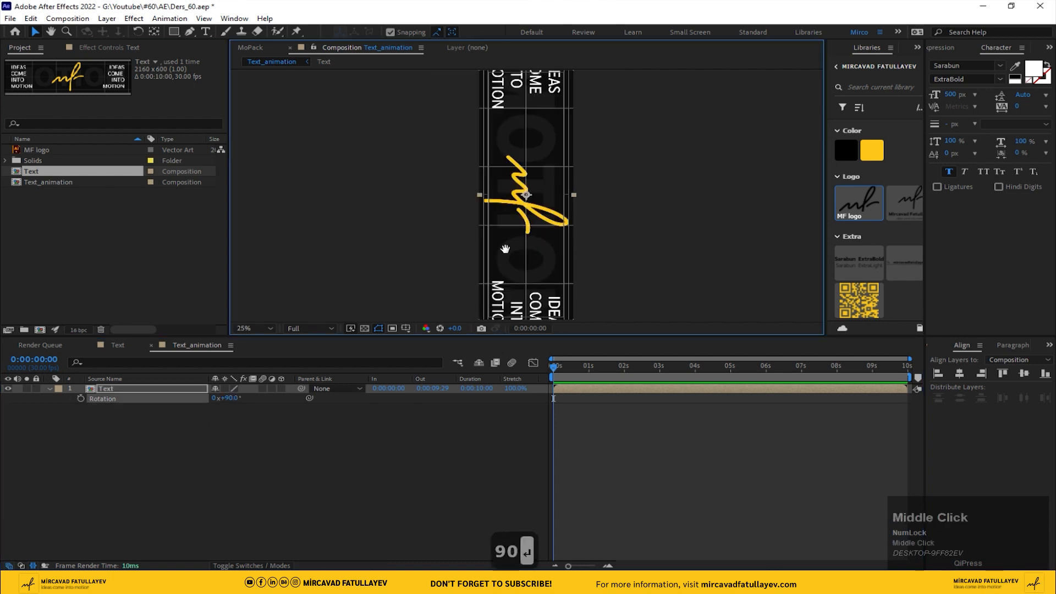
{"action": "left_click", "coordinate": [252, 327]}
{"action": "left_click", "coordinate": [275, 352]}
{"action": "left_click", "coordinate": [316, 458]}
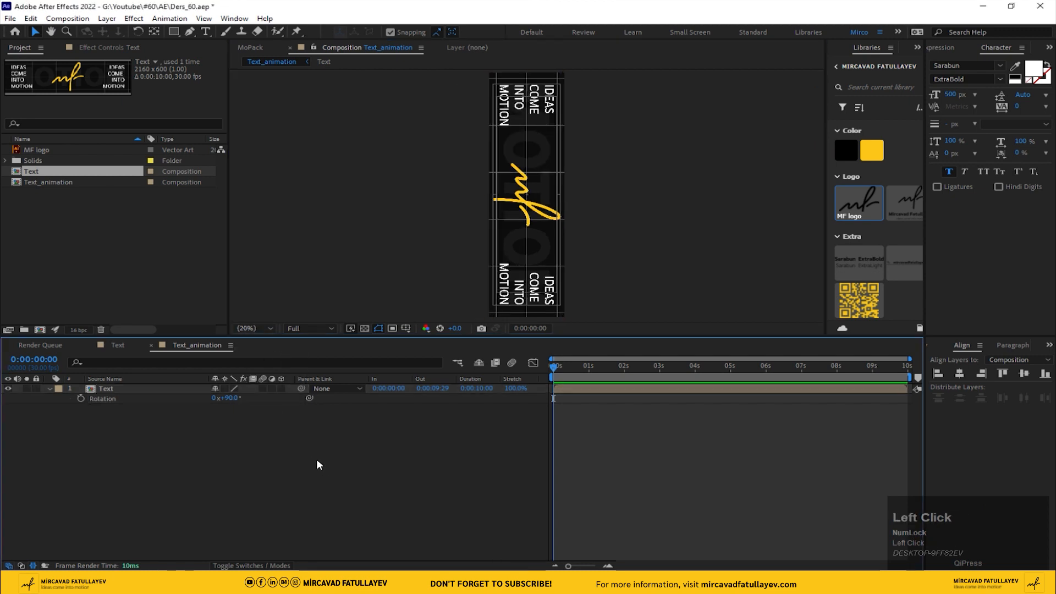
{"action": "left_click", "coordinate": [504, 225]}
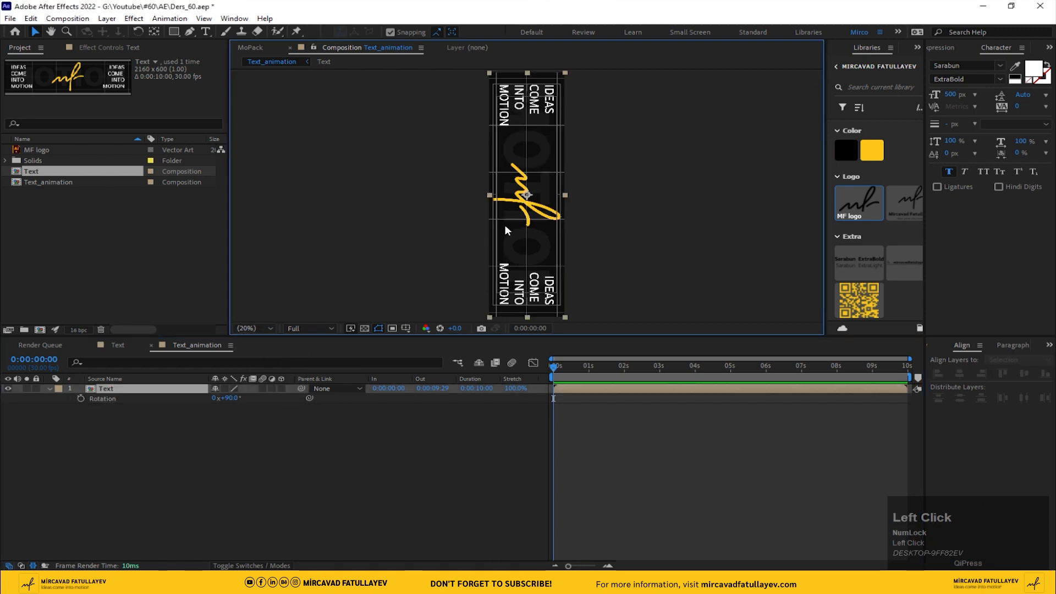
{"action": "key", "text": "ctrl+space"}
{"action": "type", "text": "moti"}
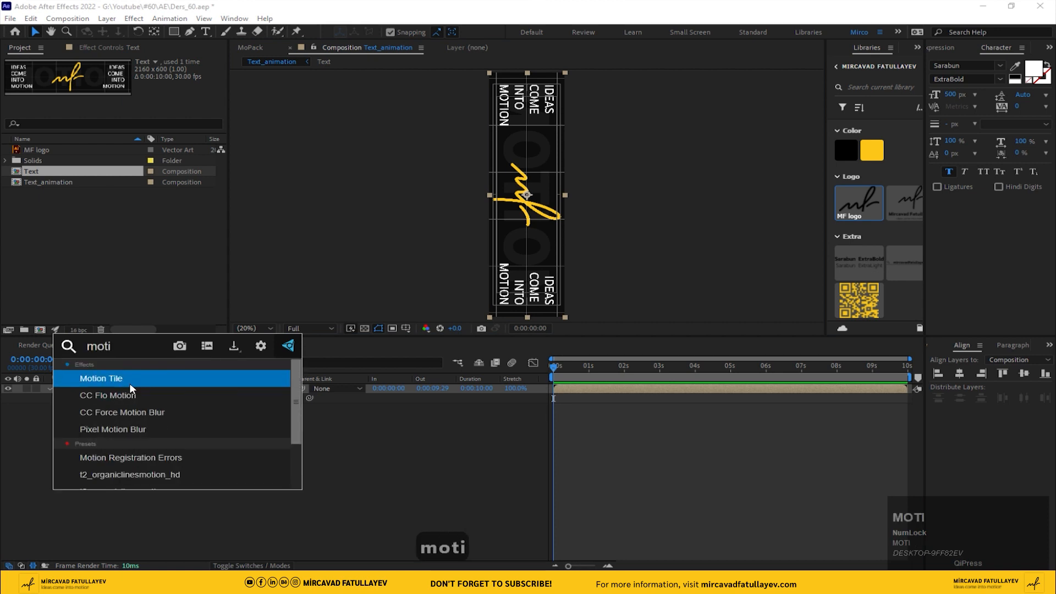
{"action": "left_click", "coordinate": [130, 384]}
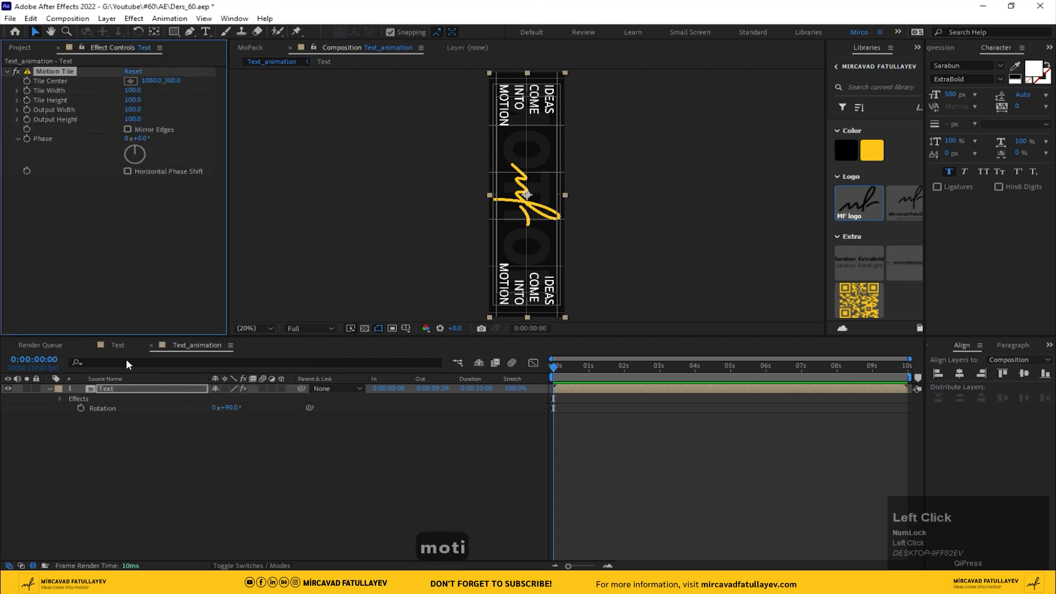
Hide the title/action safe overlay in the Text_animation composition view.
{"action": "left_click_drag", "start_coordinate": [498, 149], "coordinate": [493, 152]}
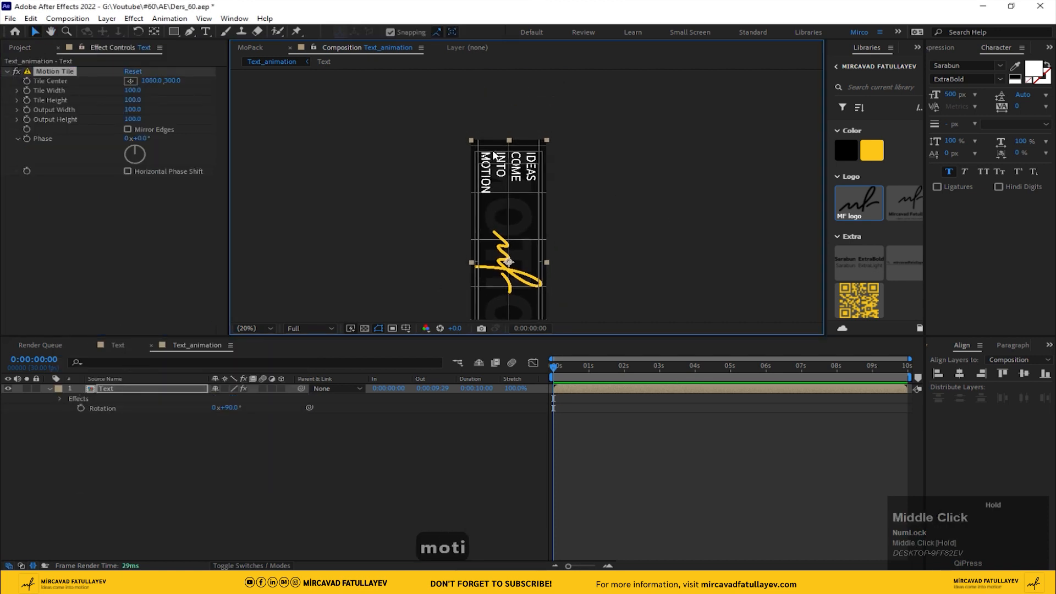
{"action": "left_click", "coordinate": [407, 329]}
{"action": "left_click", "coordinate": [422, 342]}
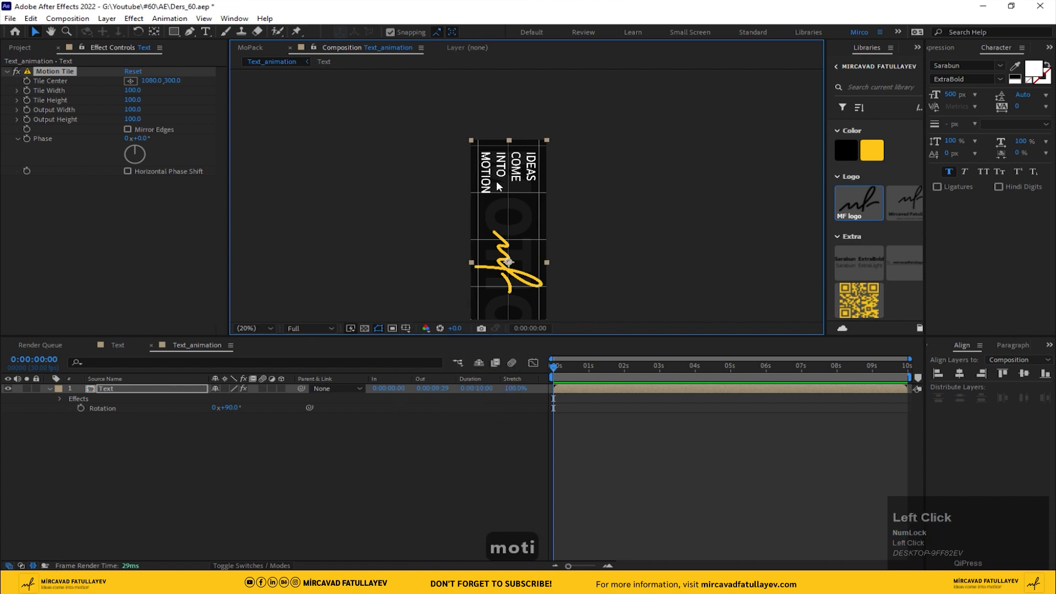
Show the rulers and place a horizontal guide along the upper edge of the rotated IDEAS COME INTO MOTION text.
{"action": "scroll", "coordinate": [475, 170], "scroll_direction": "up", "scroll_amount": 2}
{"action": "scroll", "coordinate": [474, 170], "scroll_direction": "up", "scroll_amount": 3}
{"action": "left_click_drag", "start_coordinate": [471, 170], "coordinate": [492, 251]}
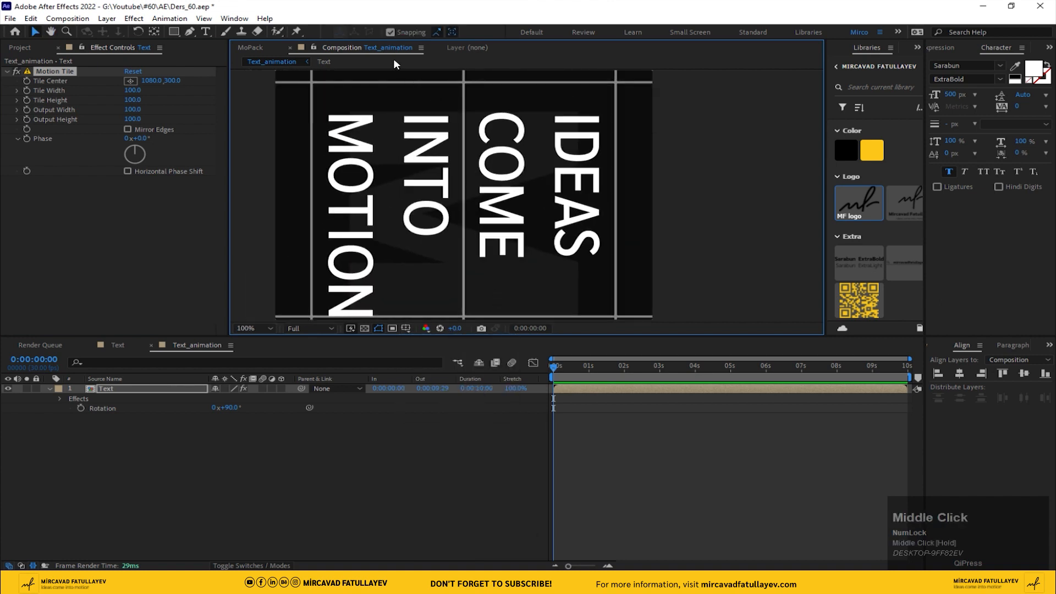
{"action": "key", "text": "ctrl+r"}
{"action": "left_click_drag", "start_coordinate": [422, 74], "coordinate": [439, 116]}
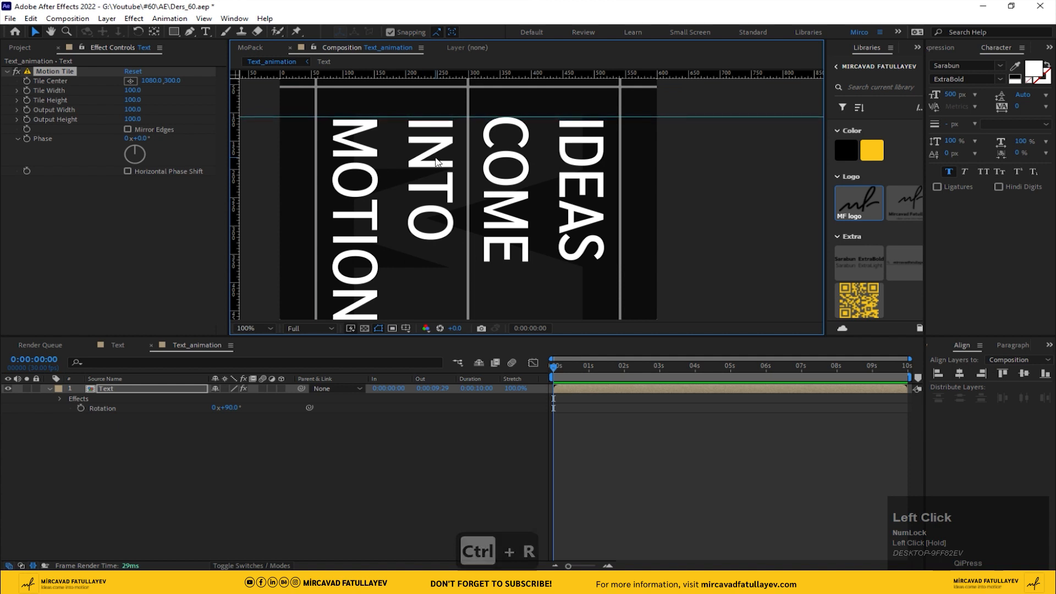
Keyframe Motion Tile's Tile Center at 0 s, and set it to -1078, 300 at 3 s so the text meets the guide again.
{"action": "scroll", "coordinate": [358, 304], "scroll_direction": "down", "scroll_amount": 2}
{"action": "left_click", "coordinate": [28, 79]}
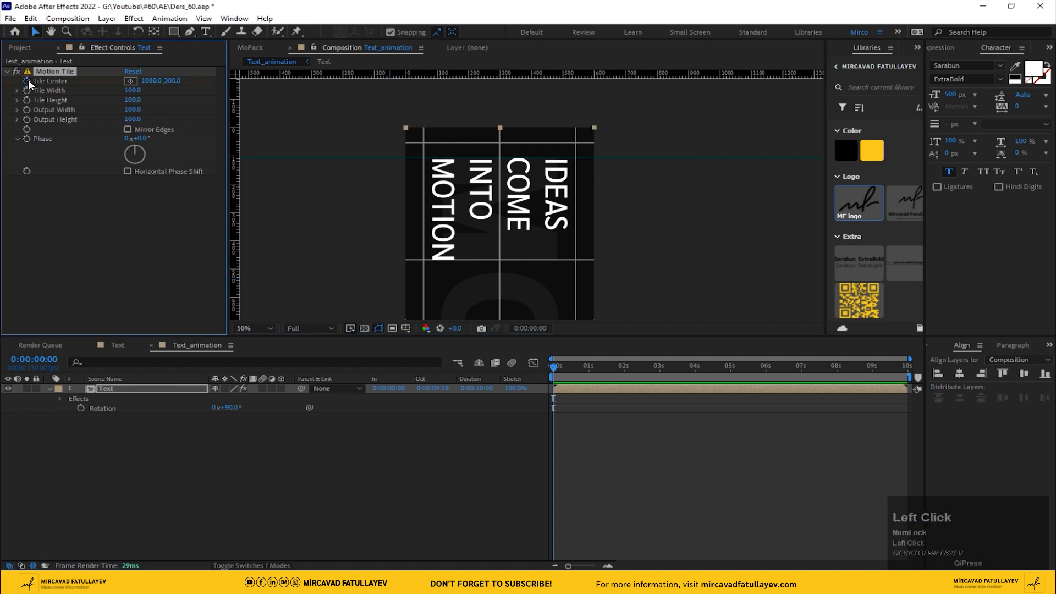
{"action": "left_click_drag", "start_coordinate": [660, 373], "coordinate": [659, 373]}
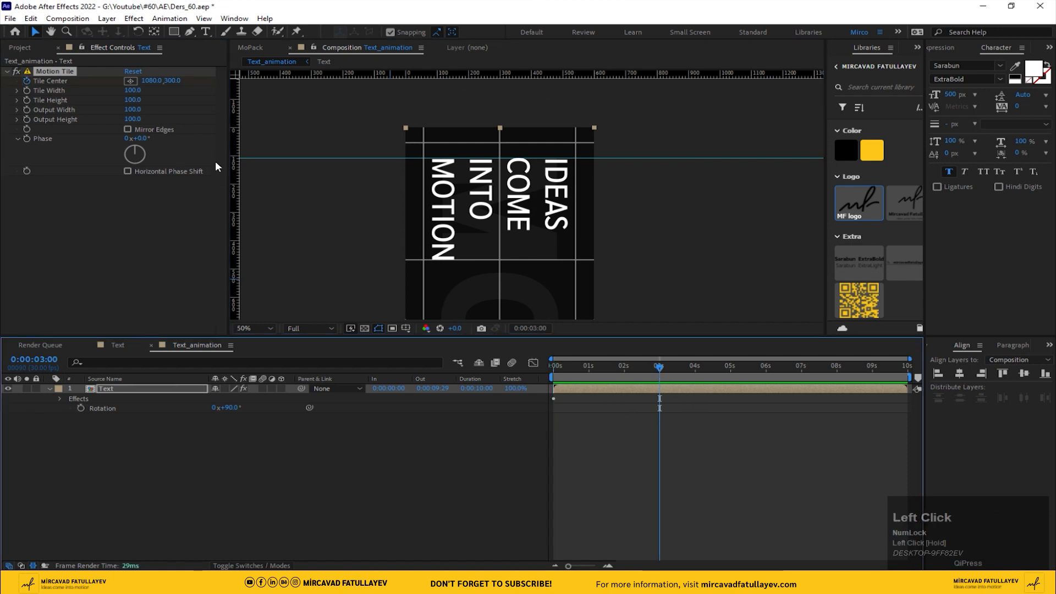
{"action": "left_click_drag", "start_coordinate": [166, 83], "coordinate": [28, 89]}
{"action": "key", "text": "ctrl+z"}
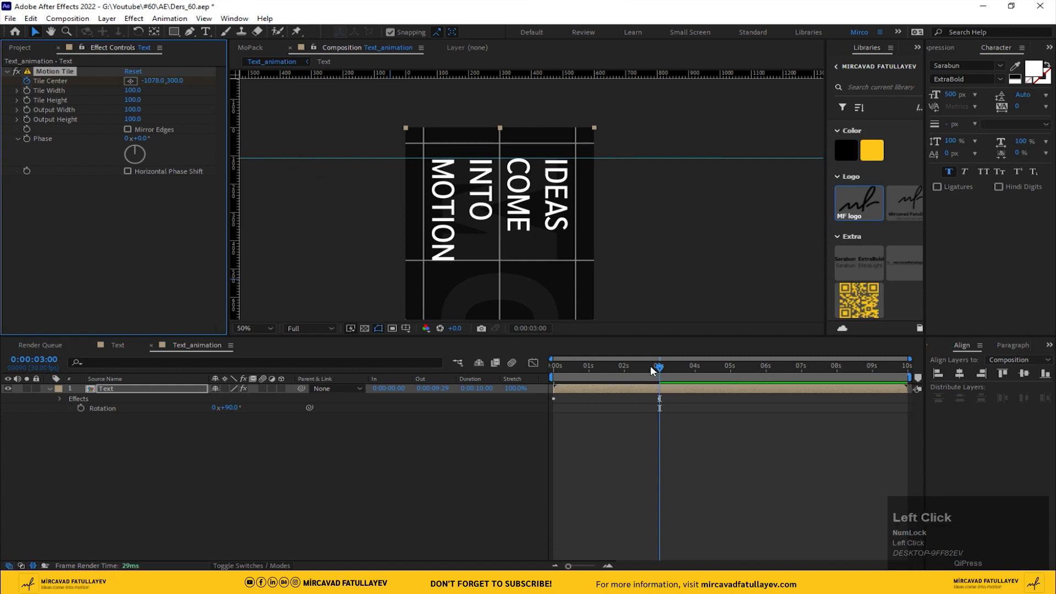
Keyframe Motion Tile's Tile Center at -3240, 300 at 6 s, and preview the scroll with the whole composition fitted in view.
{"action": "left_click_drag", "start_coordinate": [651, 368], "coordinate": [419, 366]}
{"action": "left_click_drag", "start_coordinate": [566, 381], "coordinate": [765, 380]}
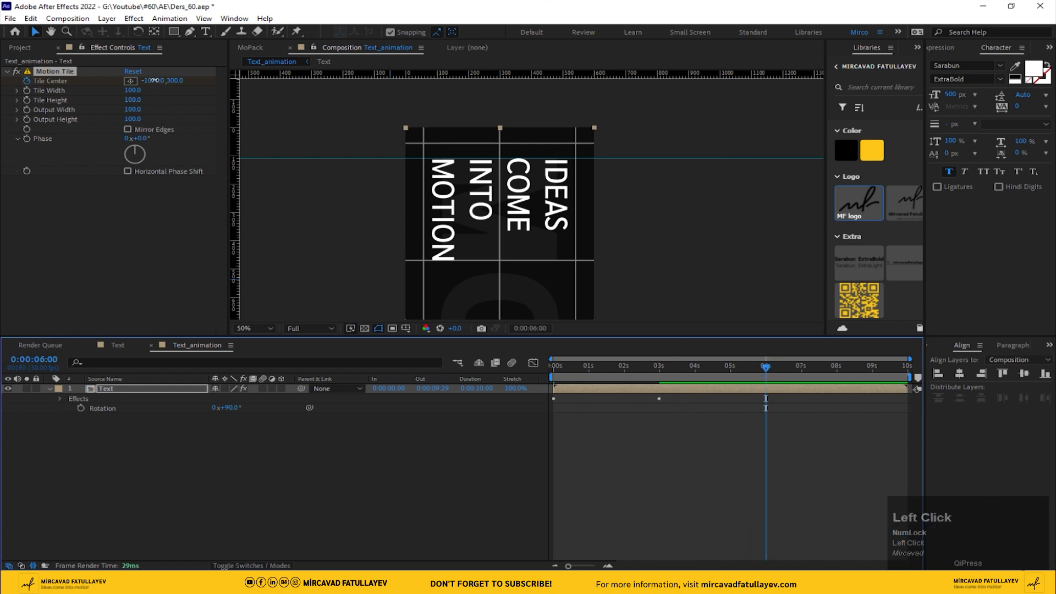
{"action": "left_click_drag", "start_coordinate": [155, 80], "coordinate": [31, 91]}
{"action": "scroll", "coordinate": [420, 177], "scroll_direction": "up", "scroll_amount": 1}
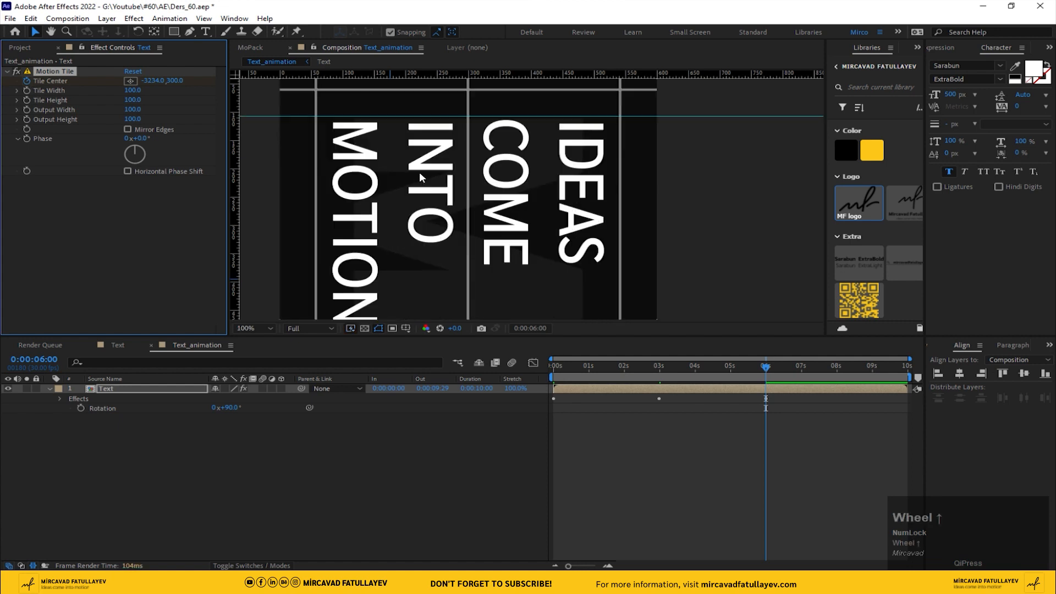
{"action": "left_click_drag", "start_coordinate": [154, 80], "coordinate": [156, 81]}
{"action": "left_click_drag", "start_coordinate": [771, 371], "coordinate": [493, 365]}
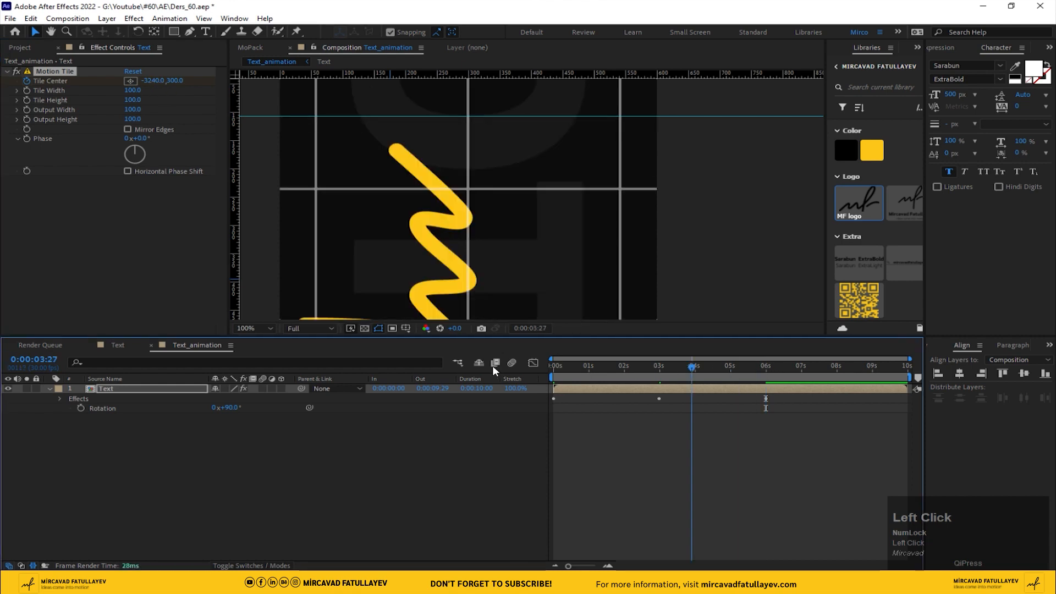
{"action": "left_click", "coordinate": [254, 329]}
{"action": "left_click", "coordinate": [269, 348]}
{"action": "key", "text": "space"}
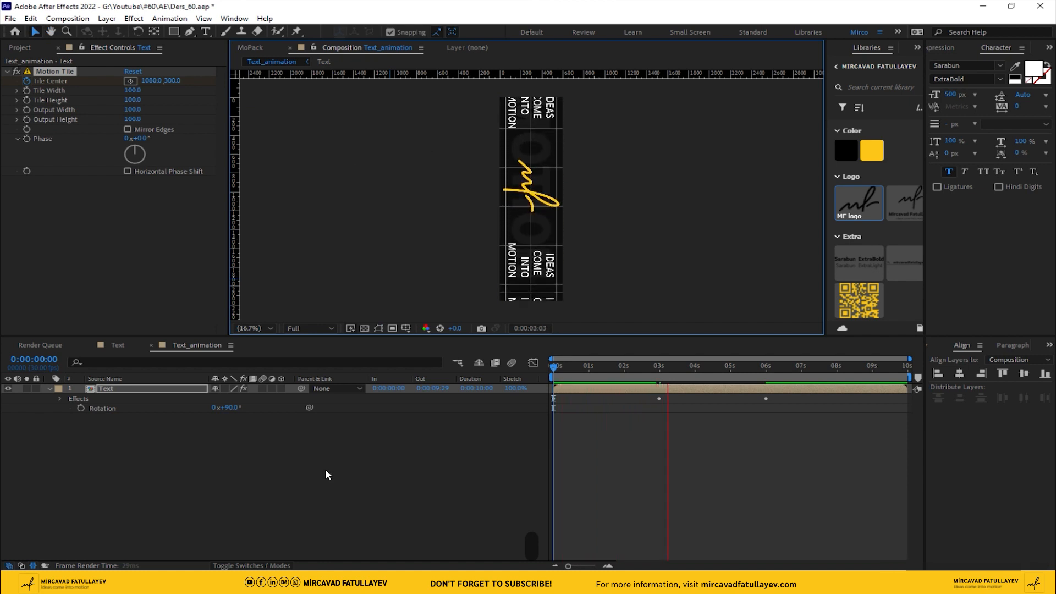
{"action": "key", "text": "space"}
{"action": "left_click", "coordinate": [621, 366]}
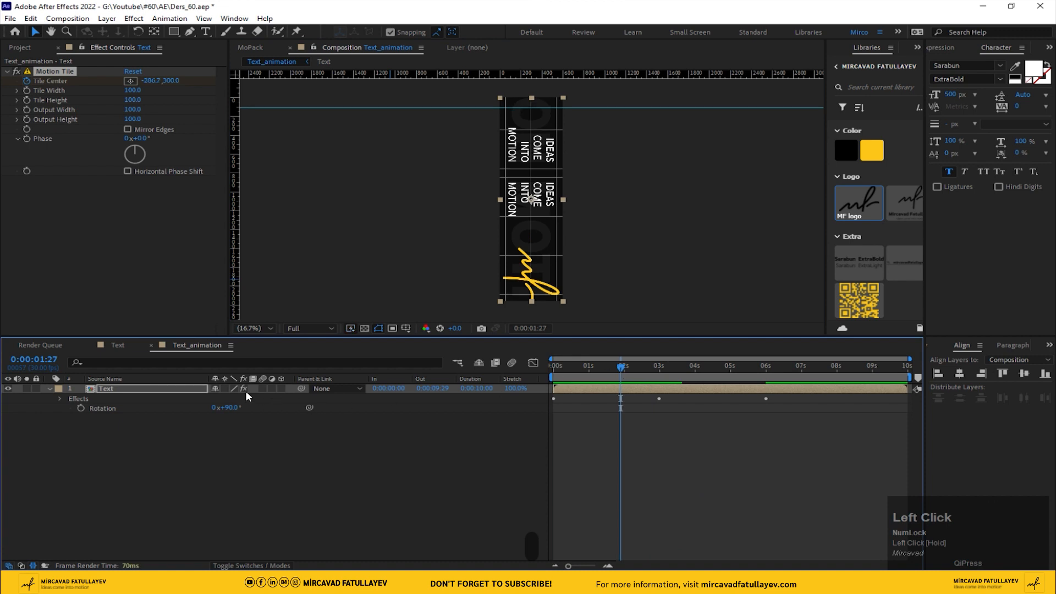
Reveal the Text layer's keyframed properties and apply Easy Ease to all three Tile Center keyframes.
{"action": "left_click", "coordinate": [177, 390]}
{"action": "key", "text": "u"}
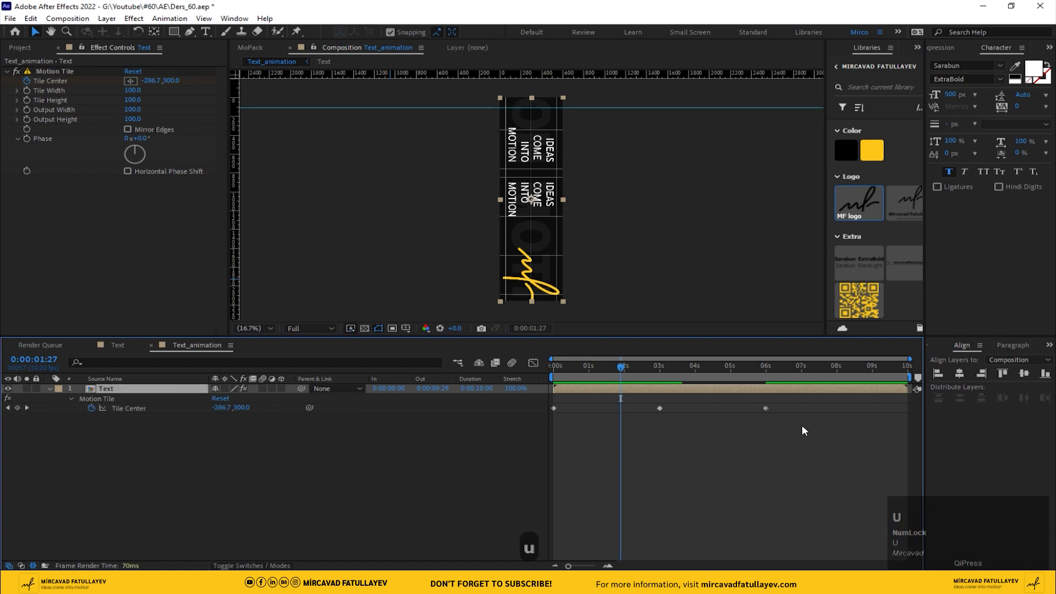
{"action": "left_click_drag", "start_coordinate": [792, 398], "coordinate": [533, 412]}
{"action": "right_click", "coordinate": [553, 410]}
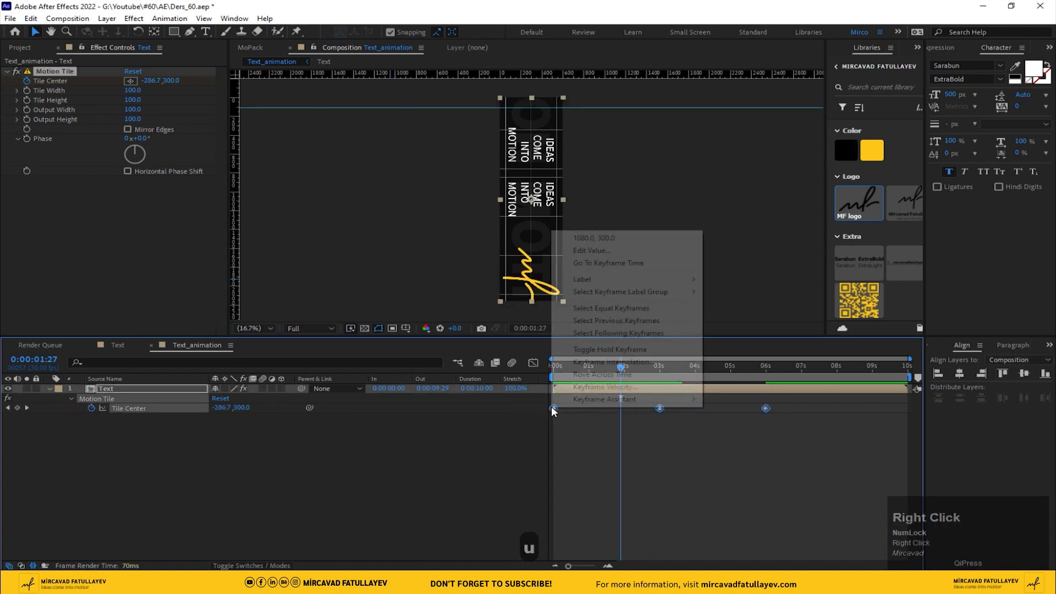
{"action": "mouse_move", "coordinate": [632, 399]}
{"action": "left_click", "coordinate": [781, 438]}
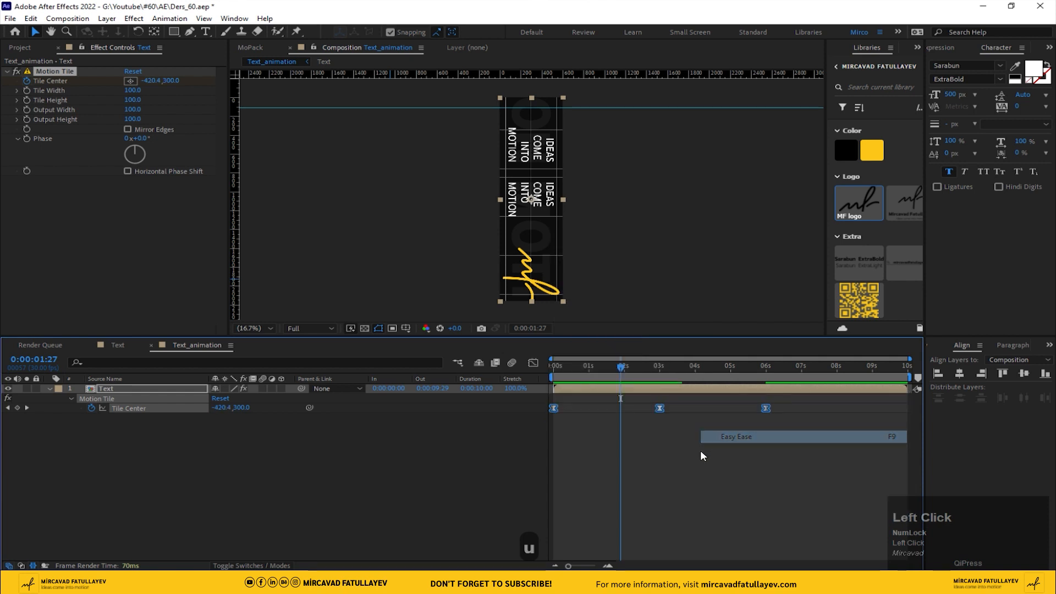
Show the Tile Center speed graph and set the 6 s keyframe's incoming velocity influence to 80%.
{"action": "left_click", "coordinate": [533, 363]}
{"action": "mouse_move", "coordinate": [737, 536]}
{"action": "left_mouse_down"}
{"action": "mouse_move", "coordinate": [755, 536]}
{"action": "mouse_move", "coordinate": [707, 532]}
{"action": "mouse_move", "coordinate": [723, 532]}
{"action": "left_mouse_up"}
{"action": "right_click", "coordinate": [768, 533]}
{"action": "left_click", "coordinate": [803, 509]}
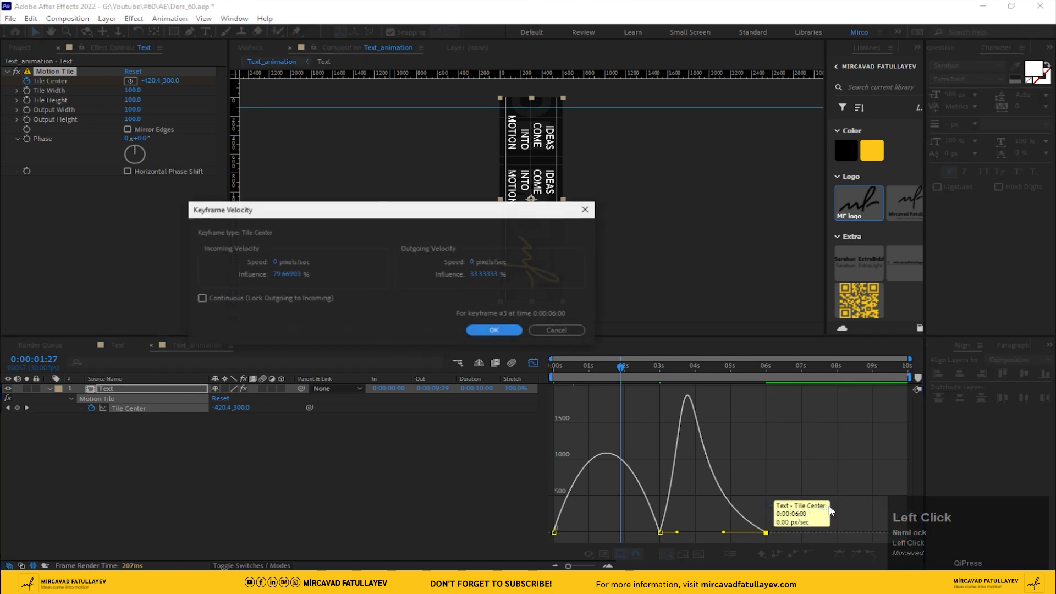
{"action": "left_click", "coordinate": [286, 274]}
{"action": "type", "text": "80"}
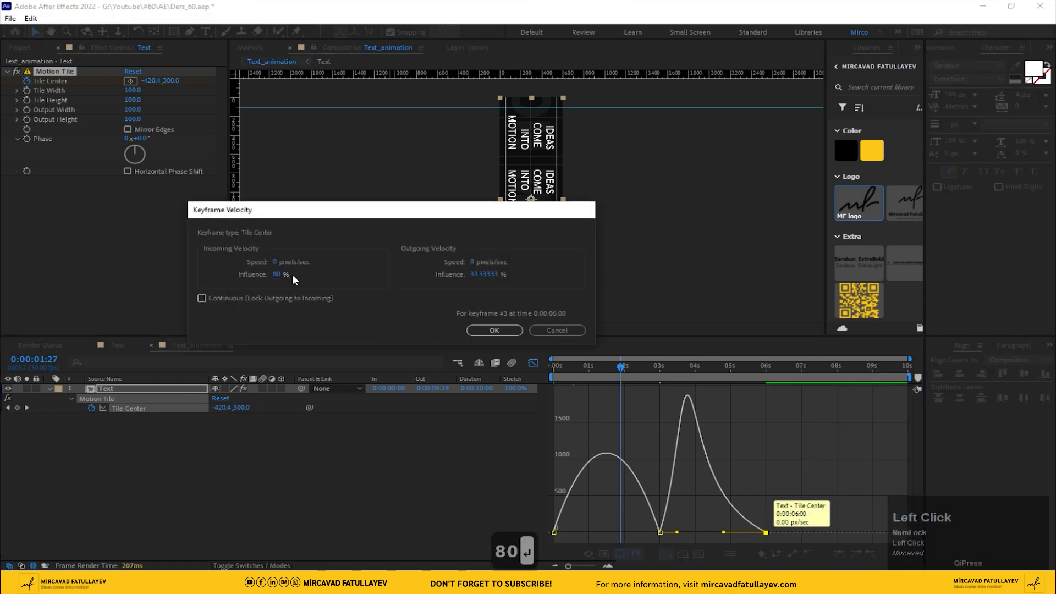
{"action": "key", "text": "Return"}
Set both the incoming and outgoing velocity influence of the 3 s Tile Center keyframe to 80%.
{"action": "right_click", "coordinate": [661, 531]}
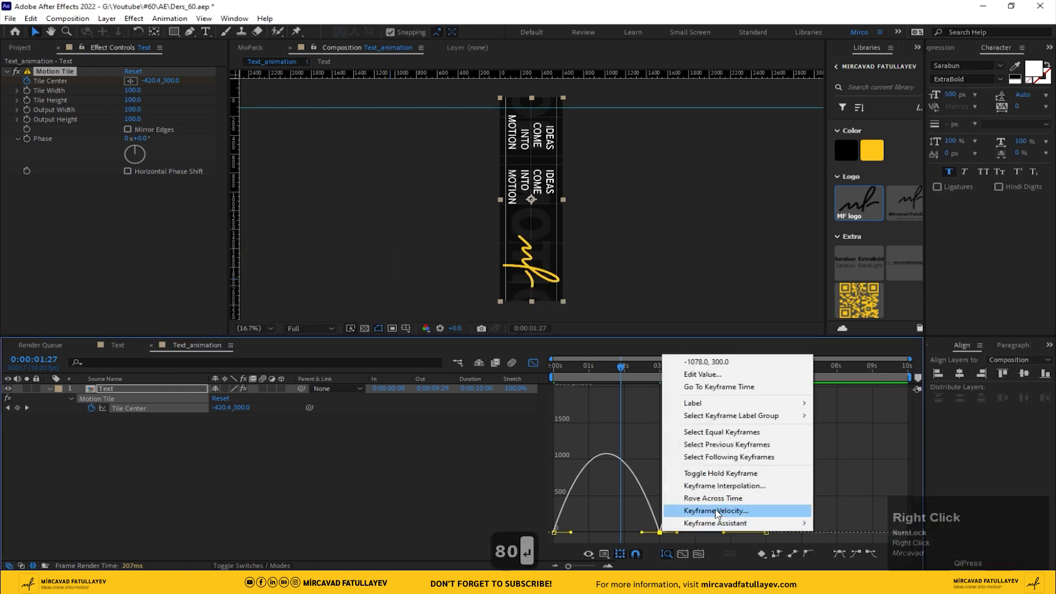
{"action": "left_click", "coordinate": [726, 443]}
{"action": "left_click", "coordinate": [287, 275]}
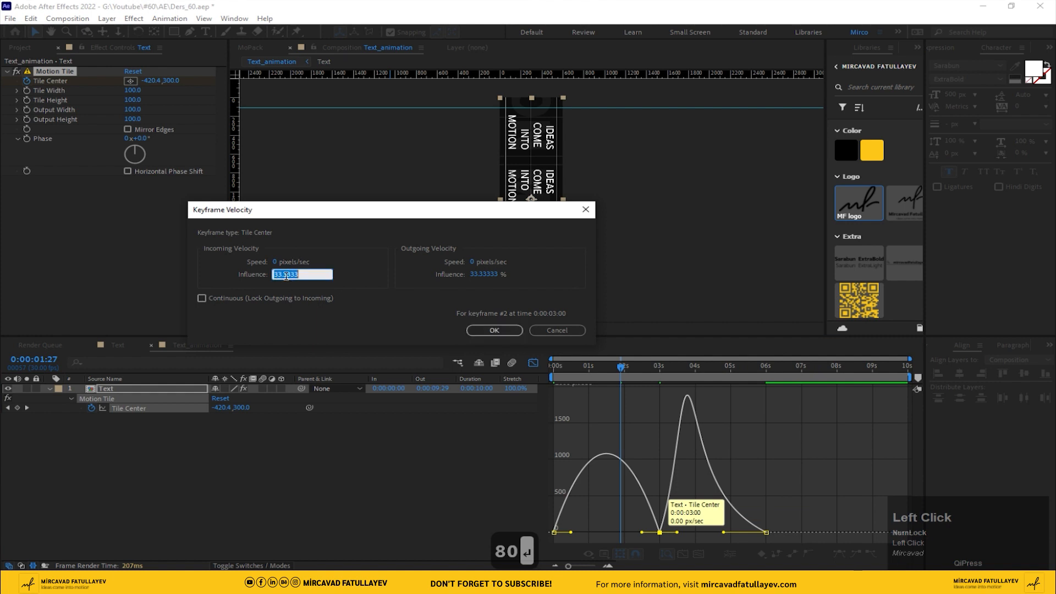
{"action": "type", "text": "80"}
{"action": "left_click", "coordinate": [484, 274]}
{"action": "type", "text": "80"}
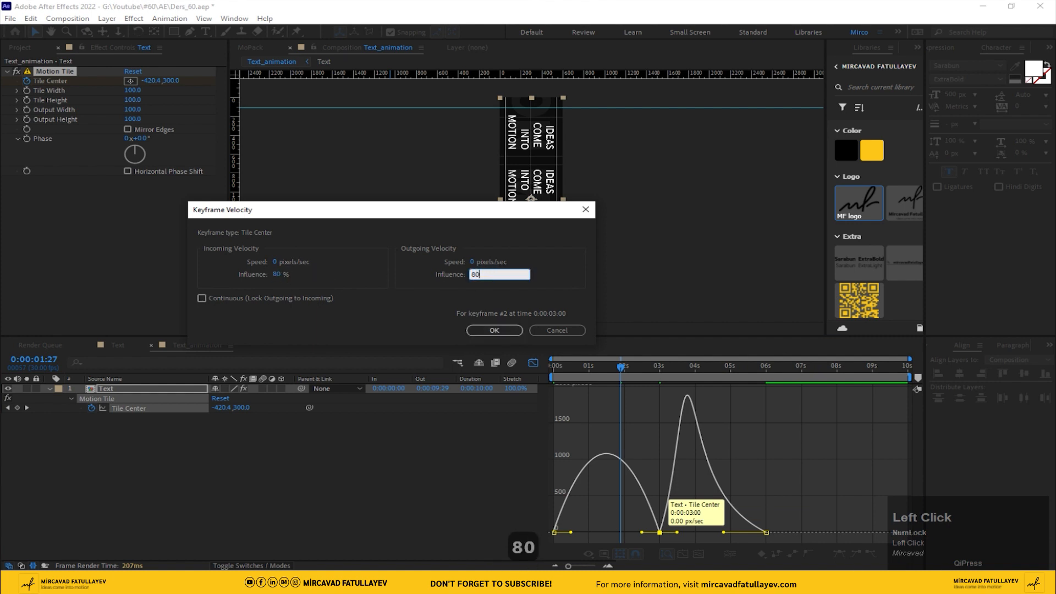
{"action": "key", "text": "Return"}
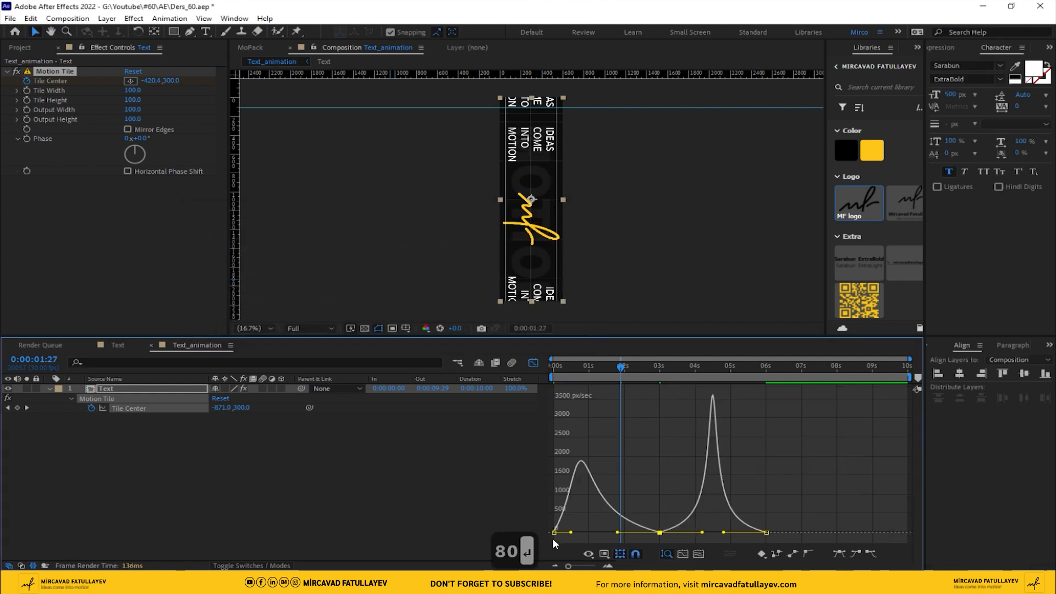
Set the outgoing velocity influence of the Tile Center keyframe at 0 s to 80%.
{"action": "right_click", "coordinate": [554, 532]}
{"action": "left_click", "coordinate": [616, 511]}
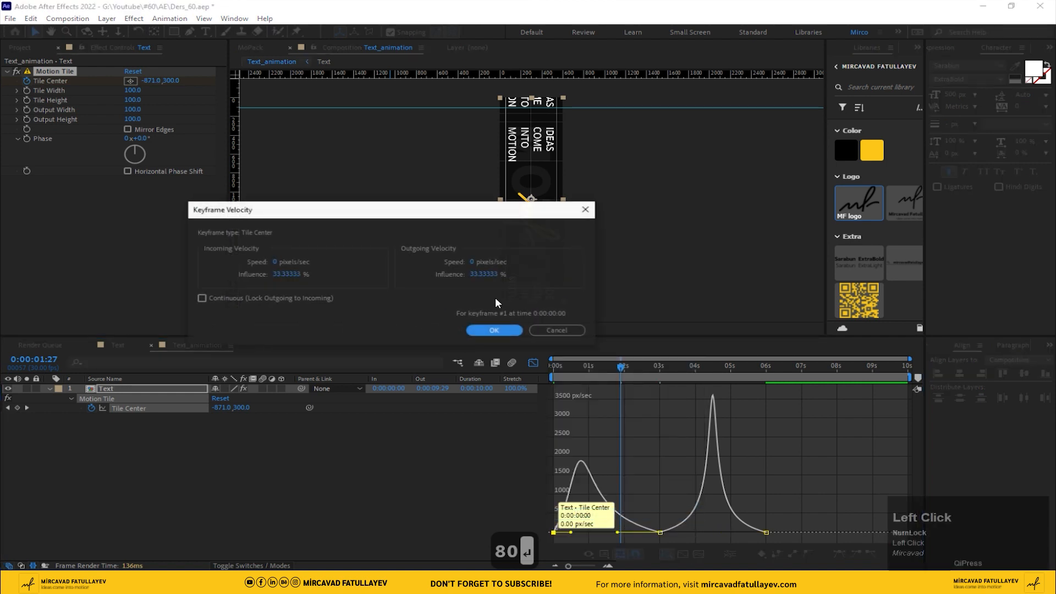
{"action": "left_click", "coordinate": [496, 273]}
{"action": "type", "text": "80"}
{"action": "key", "text": "Return"}
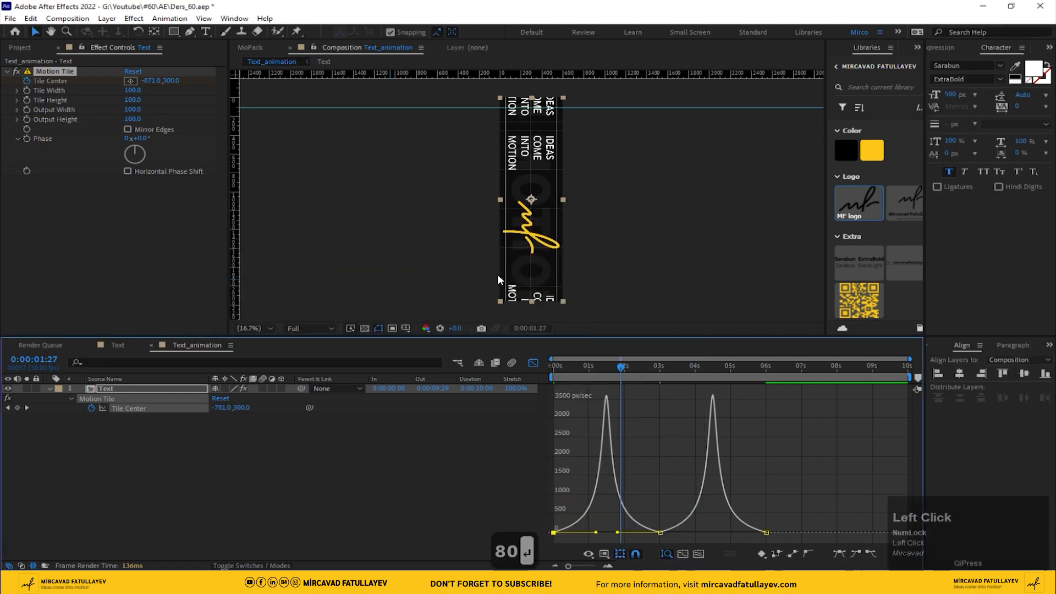
Preview the eased scroll from 0 s and switch the timeline from the speed graph back to the layer bars.
{"action": "left_click", "coordinate": [555, 366]}
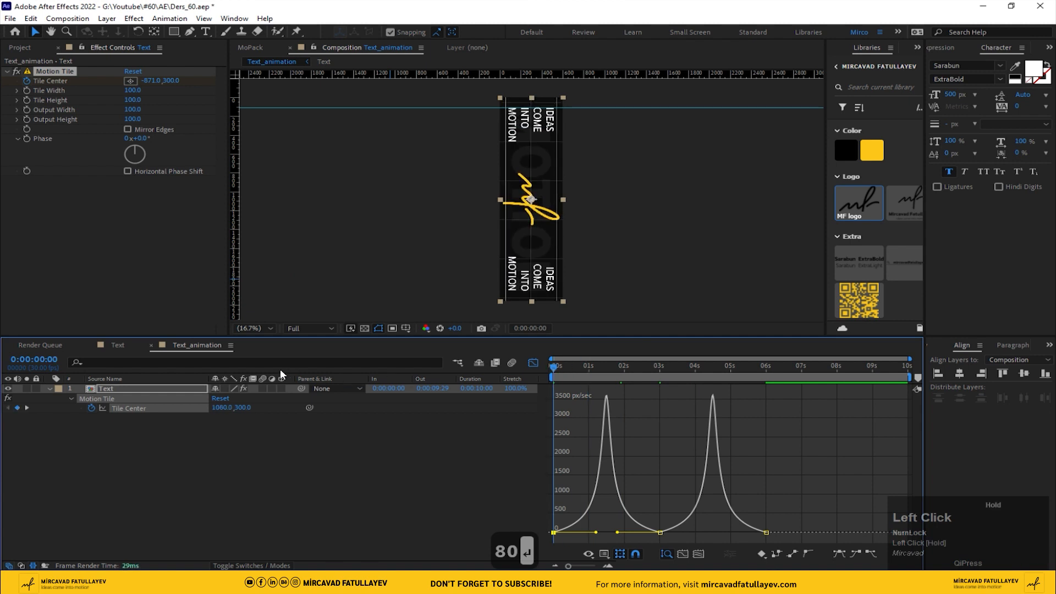
{"action": "key", "text": "space"}
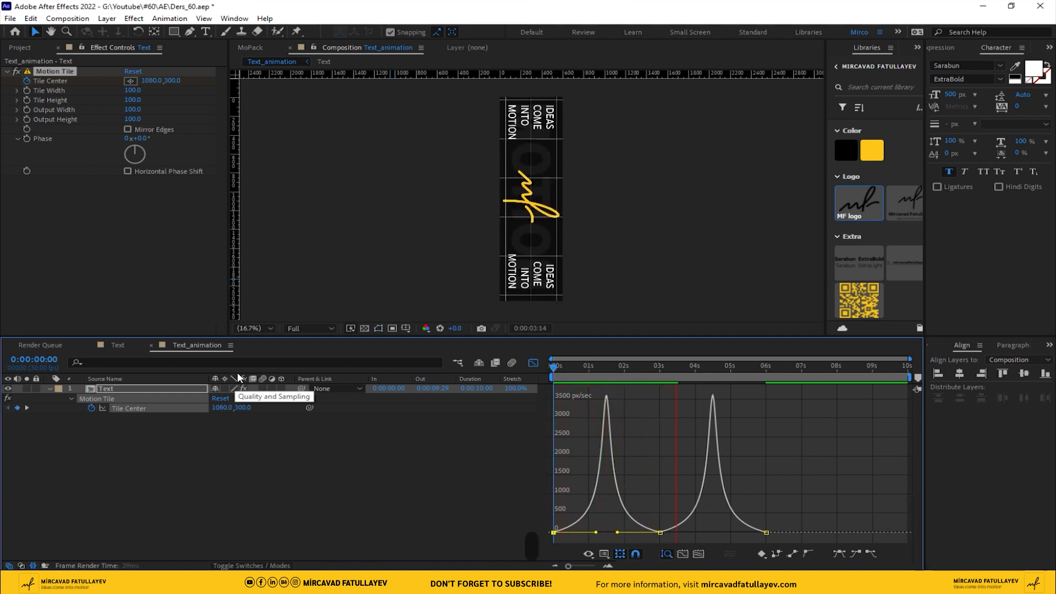
{"action": "left_click", "coordinate": [254, 328]}
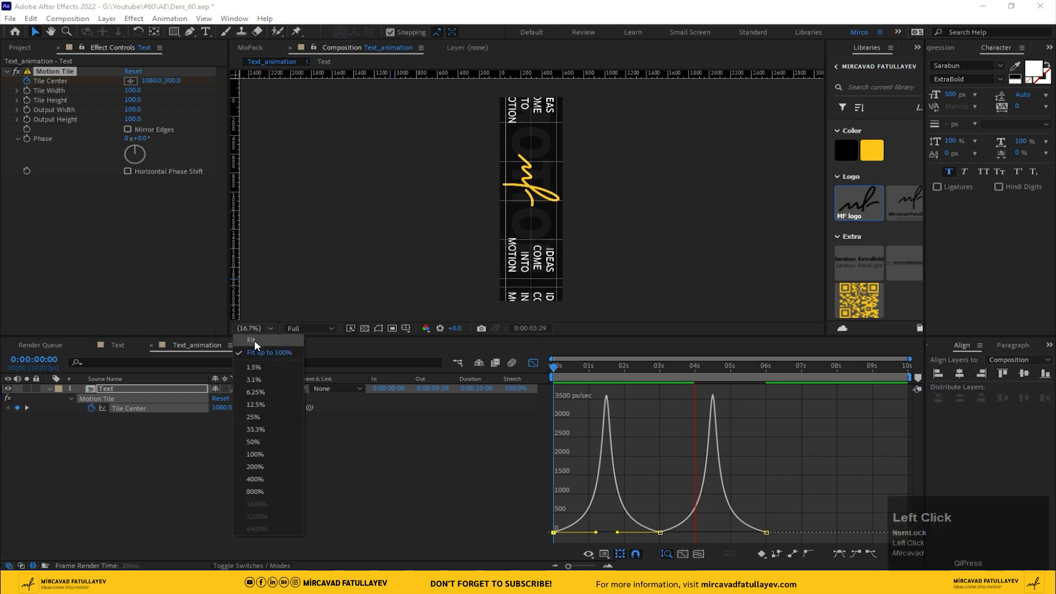
{"action": "left_click", "coordinate": [430, 471]}
{"action": "left_click", "coordinate": [426, 471]}
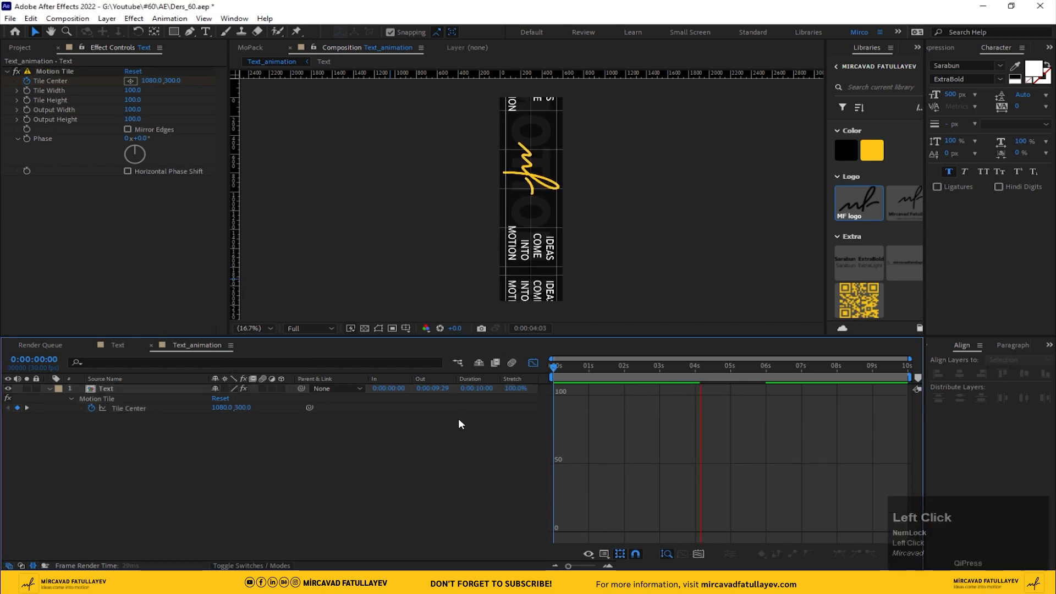
{"action": "left_click", "coordinate": [533, 364]}
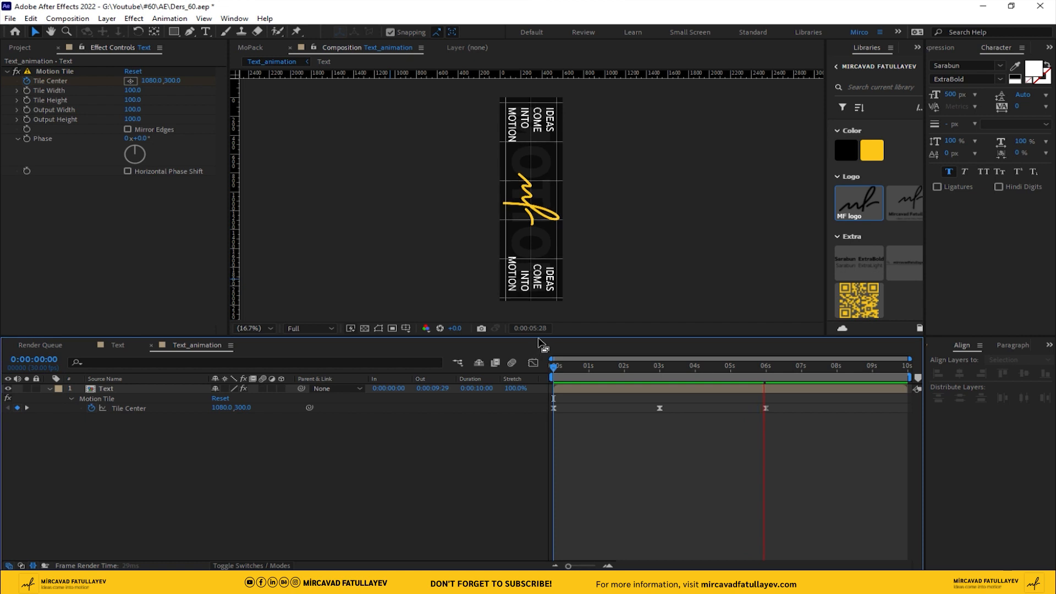
Replay the scroll animation from the beginning and turn on motion blur for the Text layer.
{"action": "left_click", "coordinate": [566, 368]}
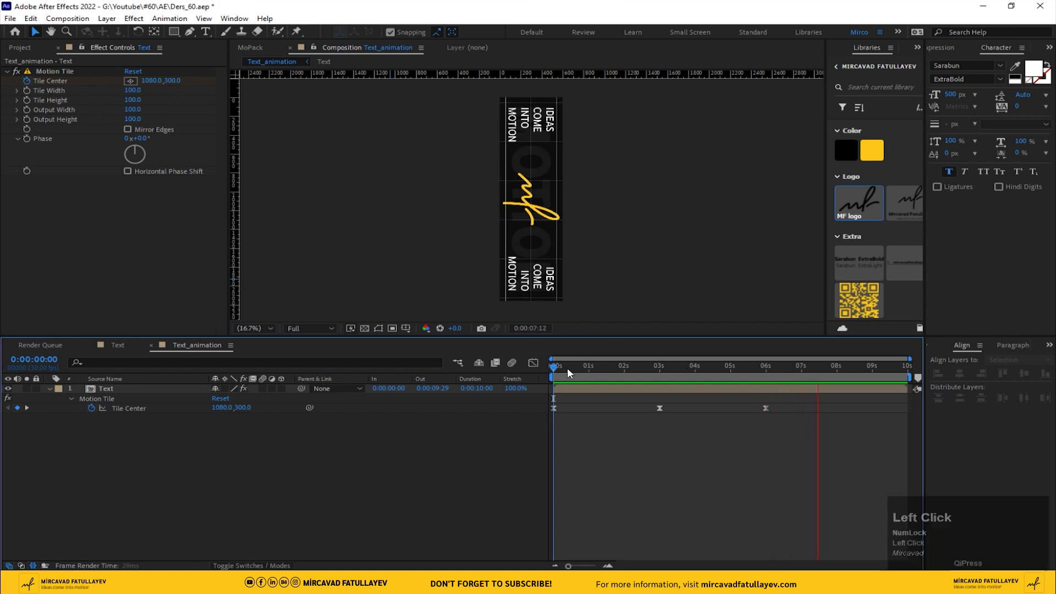
{"action": "key", "text": "space"}
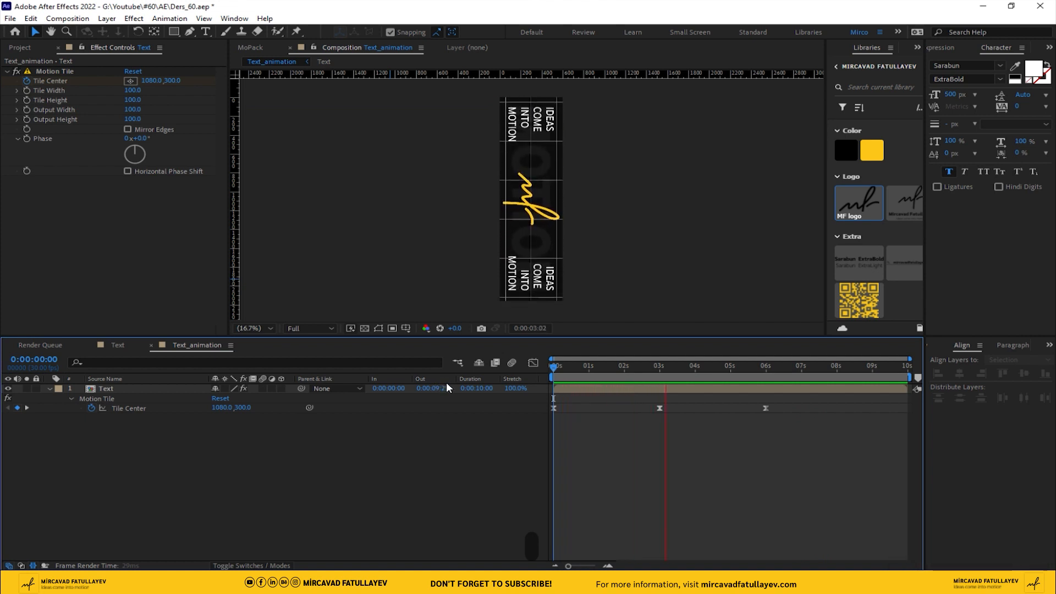
{"action": "left_click", "coordinate": [650, 367]}
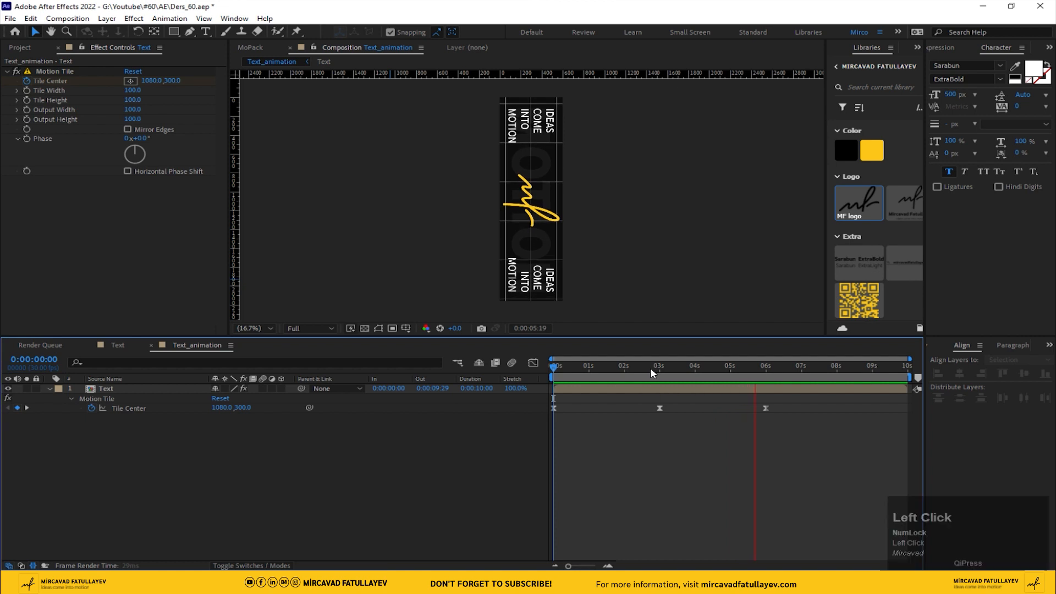
{"action": "left_click", "coordinate": [262, 388]}
Create a new composition named Ders_60 at 1920 × 1080 px.
{"action": "left_click", "coordinate": [68, 18]}
{"action": "left_click", "coordinate": [88, 44]}
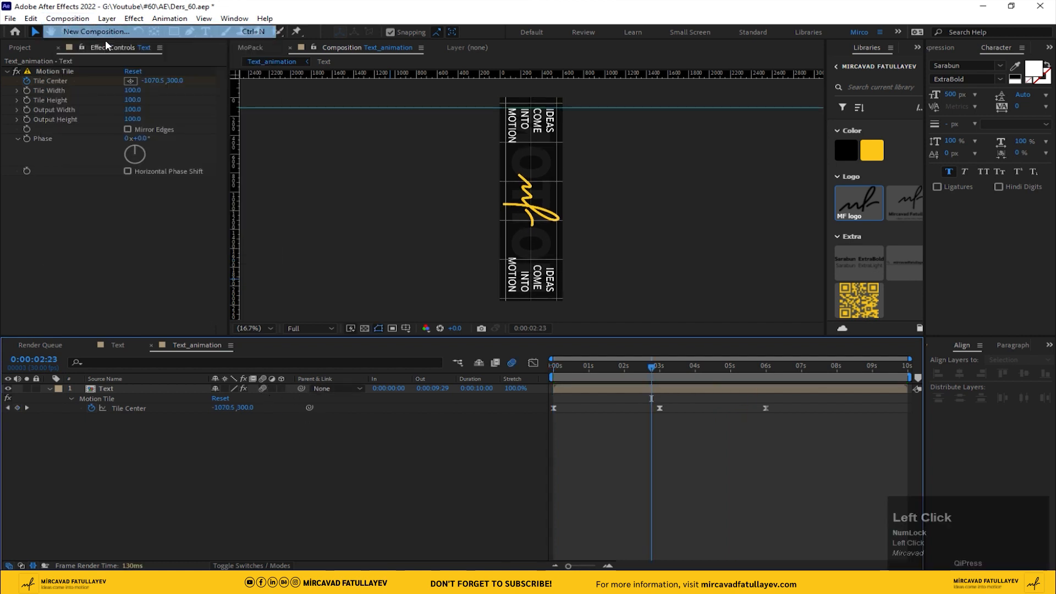
{"action": "type", "text": "De"}
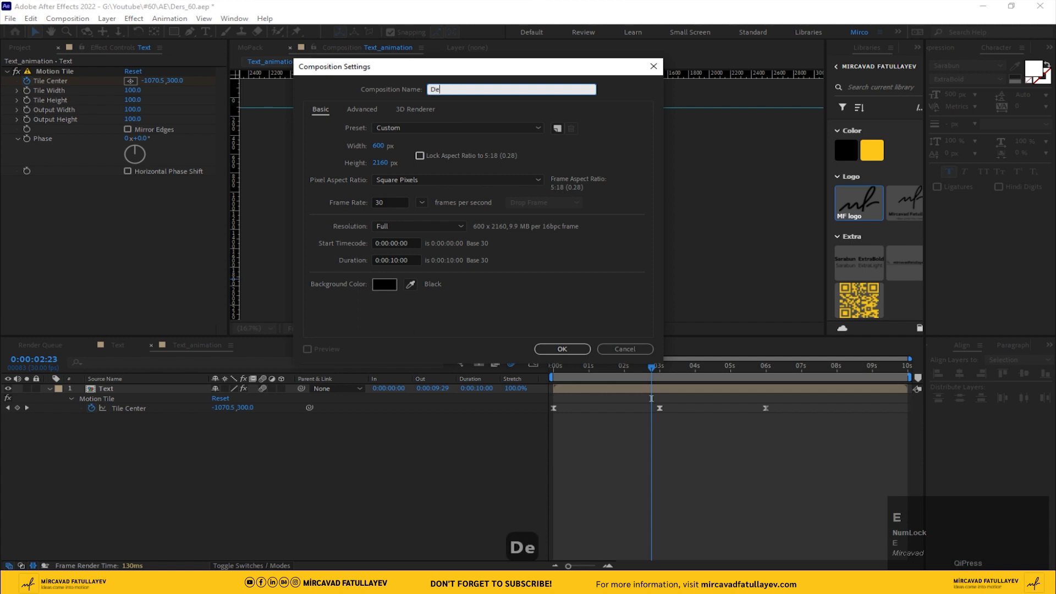
{"action": "type", "text": "rs_60"}
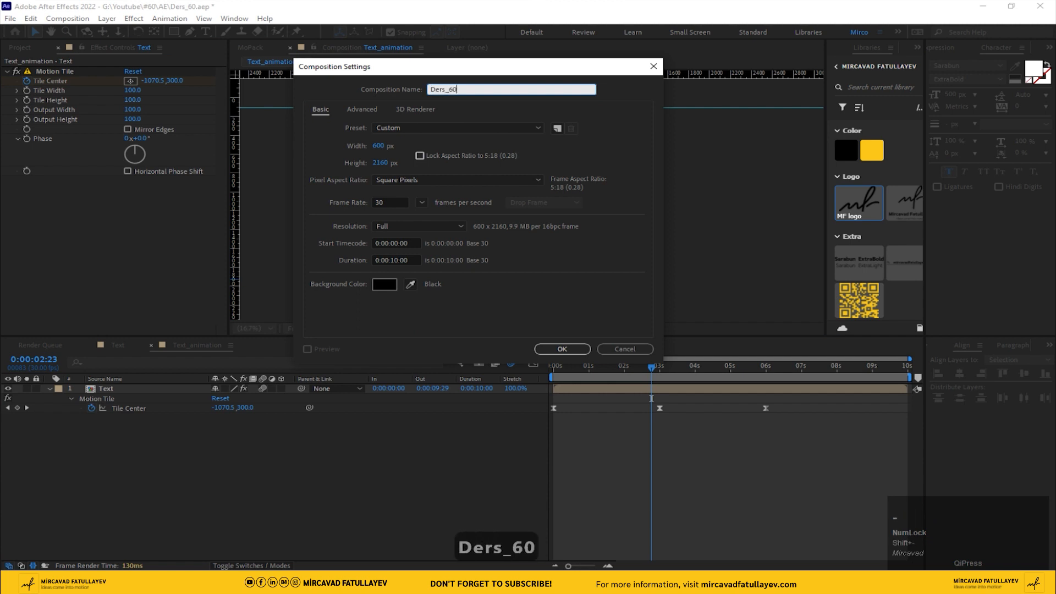
{"action": "left_click", "coordinate": [380, 148]}
{"action": "type", "text": "1920"}
{"action": "key", "text": "Tab"}
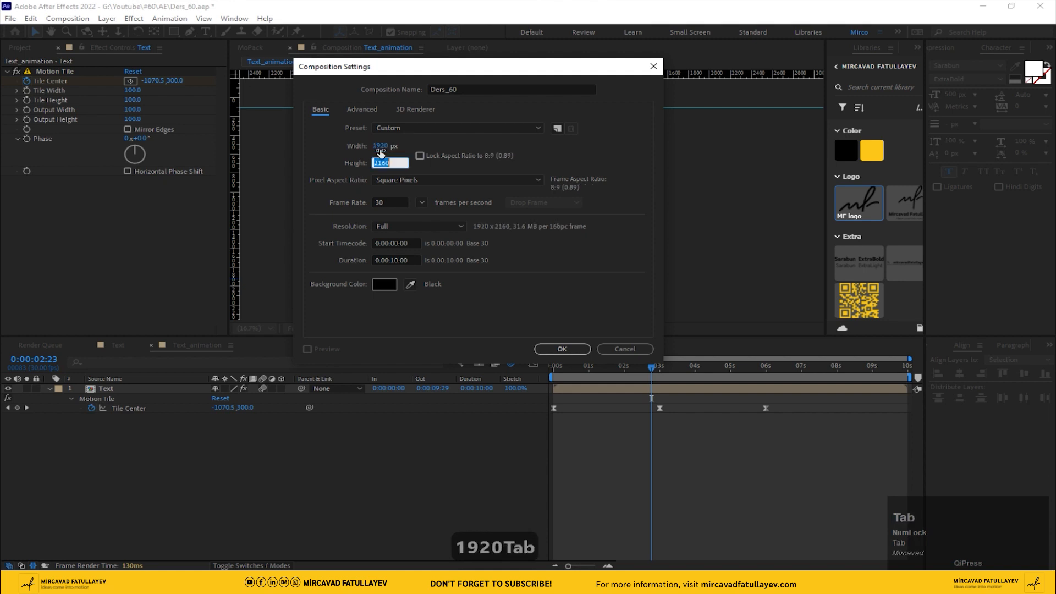
{"action": "type", "text": "1080"}
{"action": "left_click", "coordinate": [561, 351]}
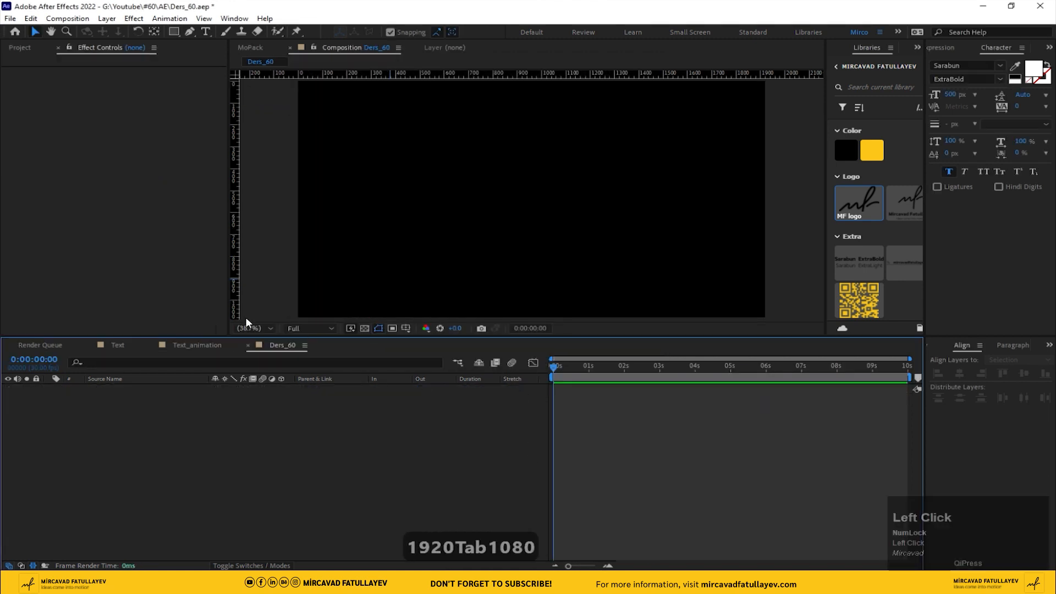
Add a 1920 × 1080 px solid named BG to the Ders_60 composition and lock its layer.
{"action": "left_click", "coordinate": [254, 328]}
{"action": "left_click", "coordinate": [273, 352]}
{"action": "left_click", "coordinate": [213, 423]}
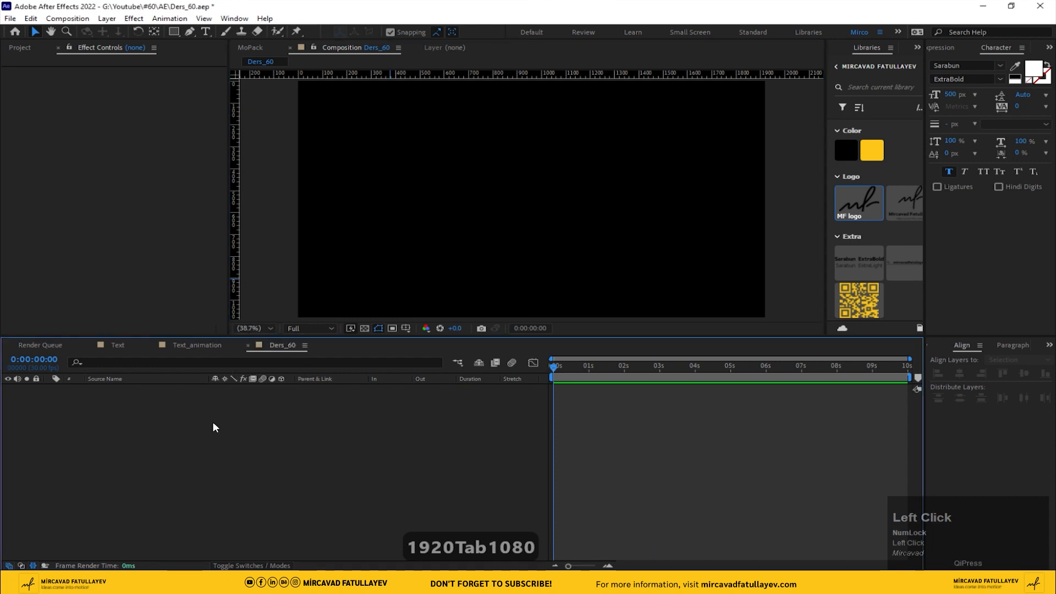
{"action": "right_click", "coordinate": [147, 408]}
{"action": "mouse_move", "coordinate": [165, 414]}
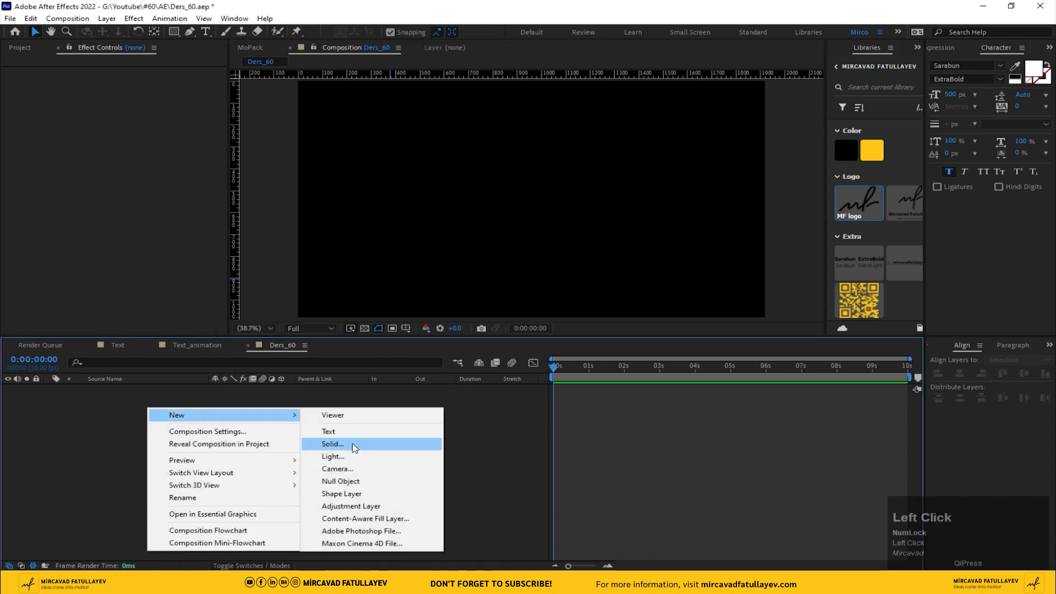
{"action": "left_click", "coordinate": [333, 444]}
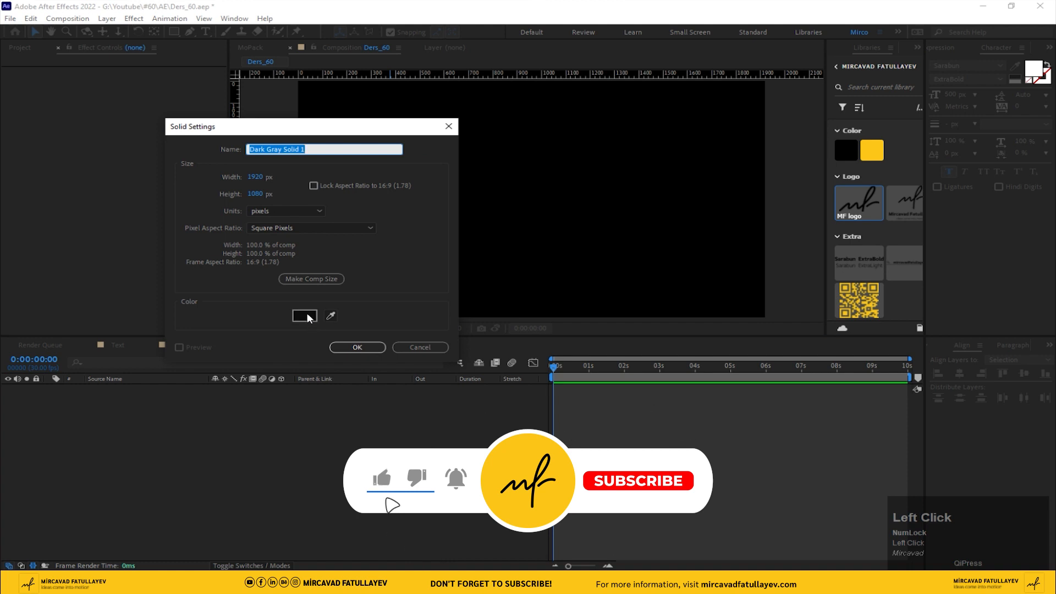
{"action": "type", "text": "BG"}
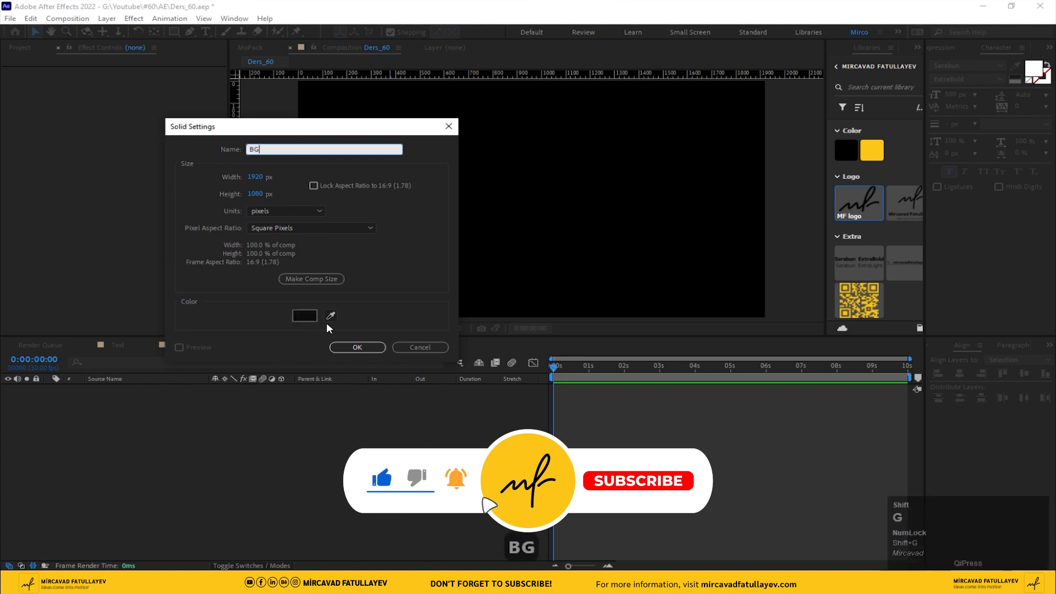
{"action": "left_click", "coordinate": [356, 347]}
{"action": "left_click", "coordinate": [36, 388]}
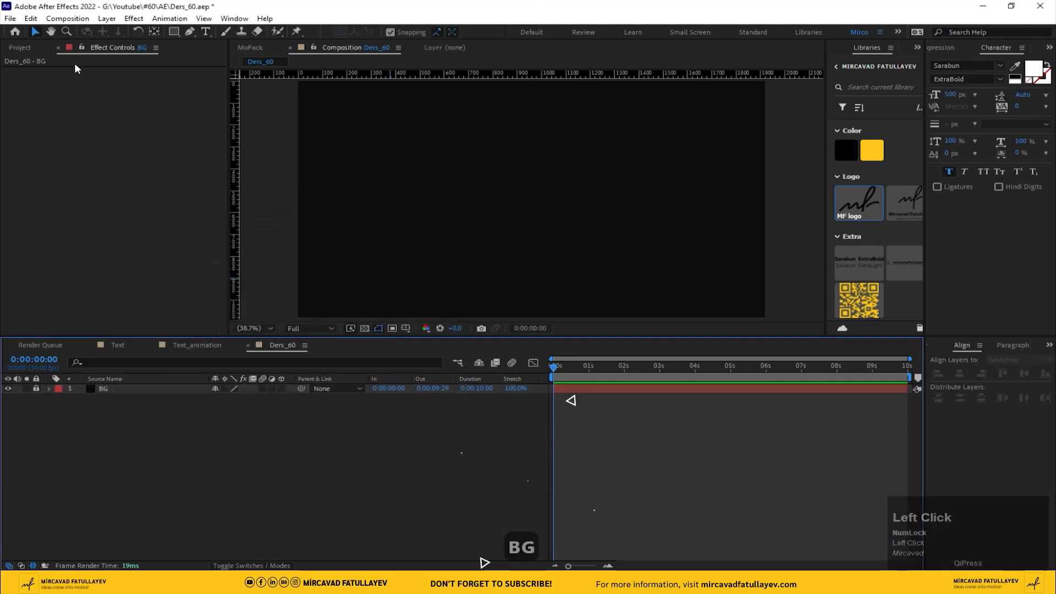
Add the Text_animation composition above the BG layer in Ders_60 and set its scale to 40%.
{"action": "left_click", "coordinate": [20, 47]}
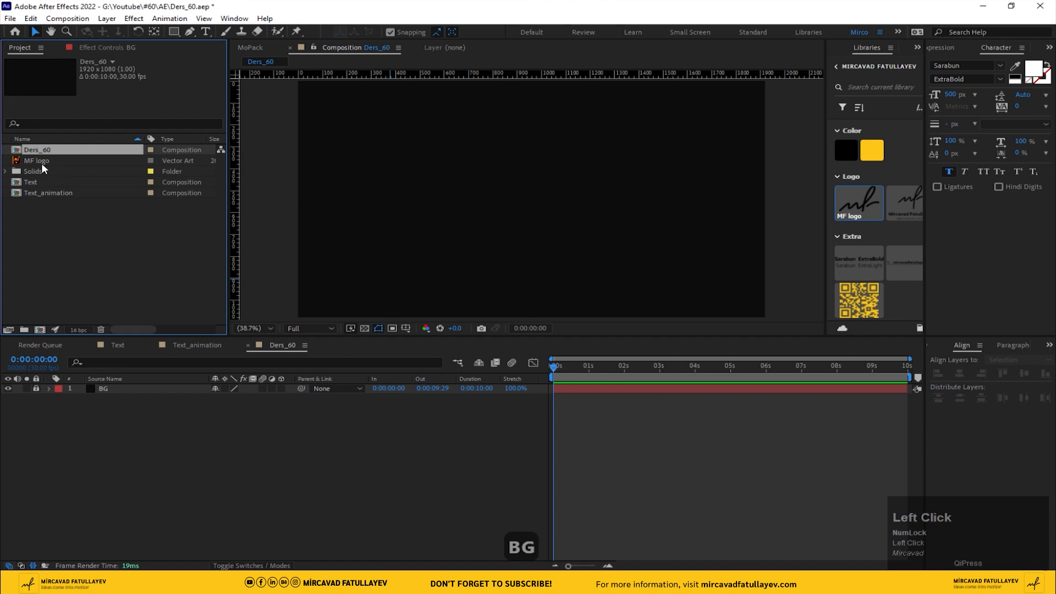
{"action": "left_click_drag", "start_coordinate": [40, 192], "coordinate": [145, 386]}
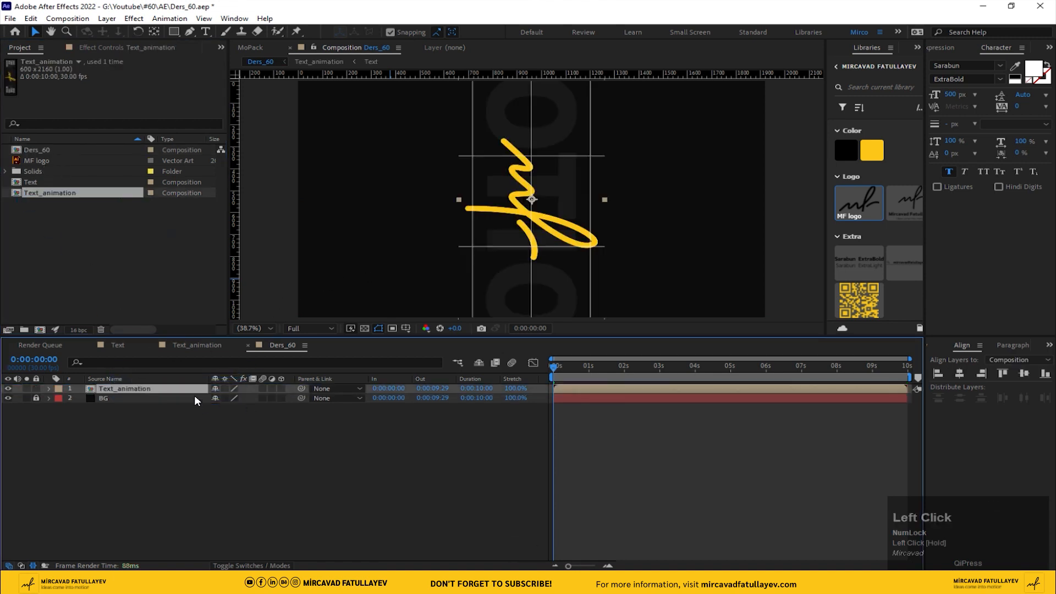
{"action": "key", "text": "s"}
{"action": "left_click", "coordinate": [249, 397]}
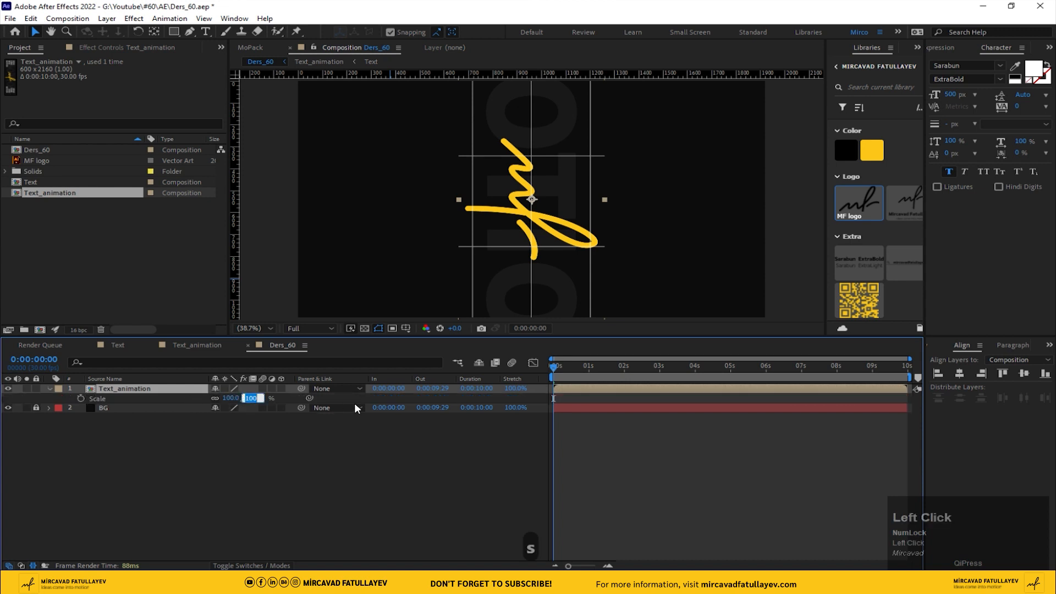
{"action": "type", "text": "30"}
{"action": "key", "text": "Return"}
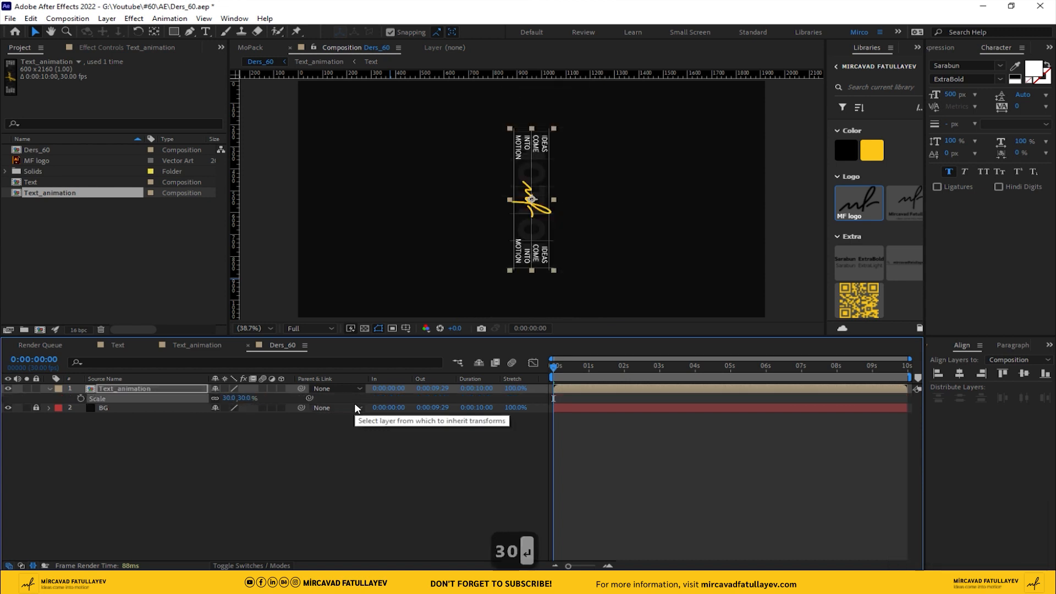
{"action": "left_click", "coordinate": [249, 394]}
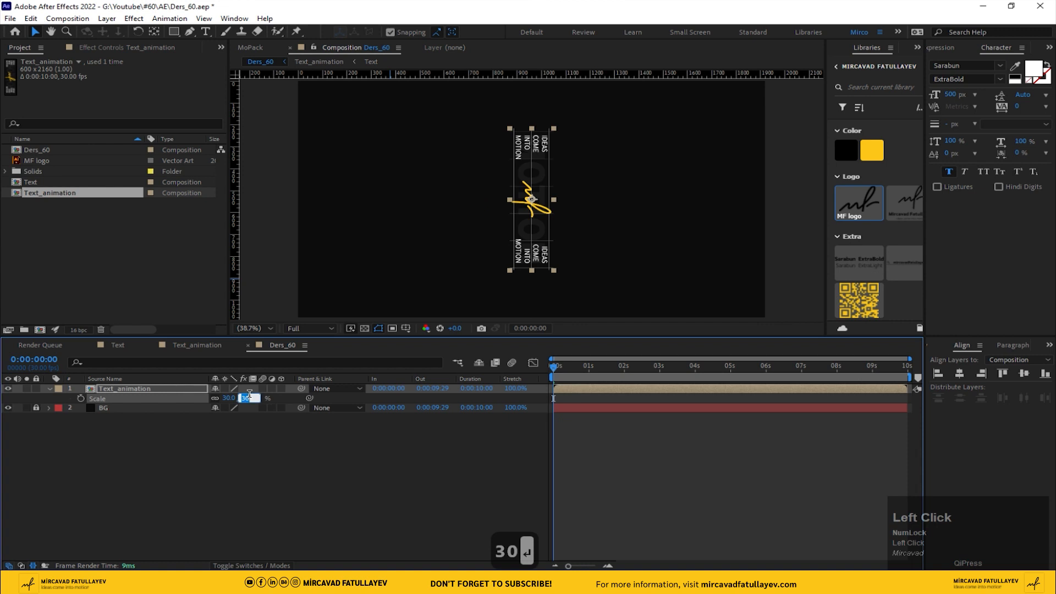
{"action": "type", "text": "40"}
{"action": "key", "text": "Return"}
Hide the BG layer and check the Text_animation strip briefly against the transparency grid.
{"action": "left_click_drag", "start_coordinate": [474, 217], "coordinate": [480, 195]}
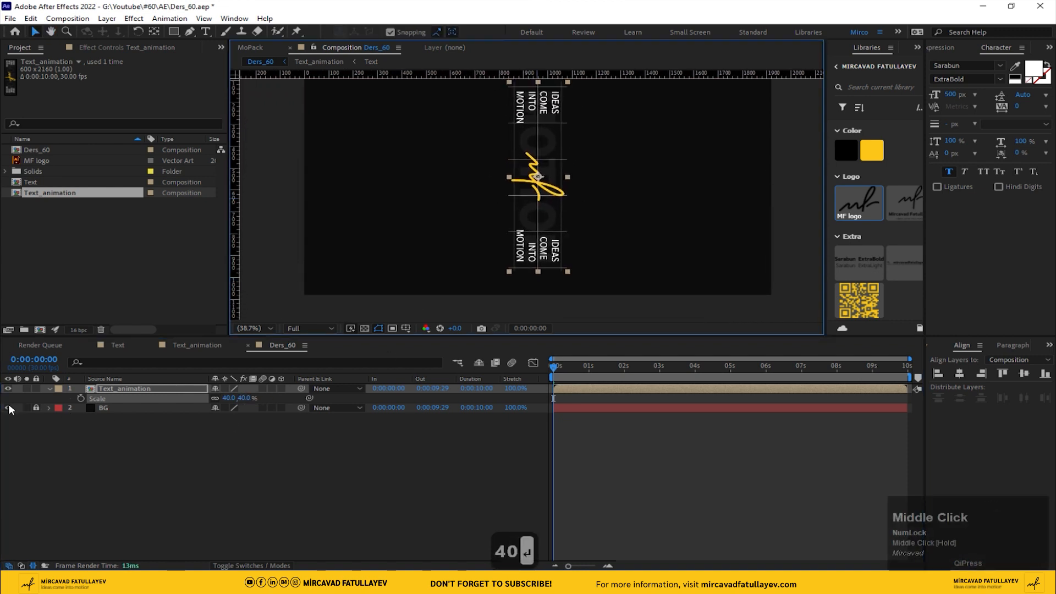
{"action": "left_click", "coordinate": [8, 408]}
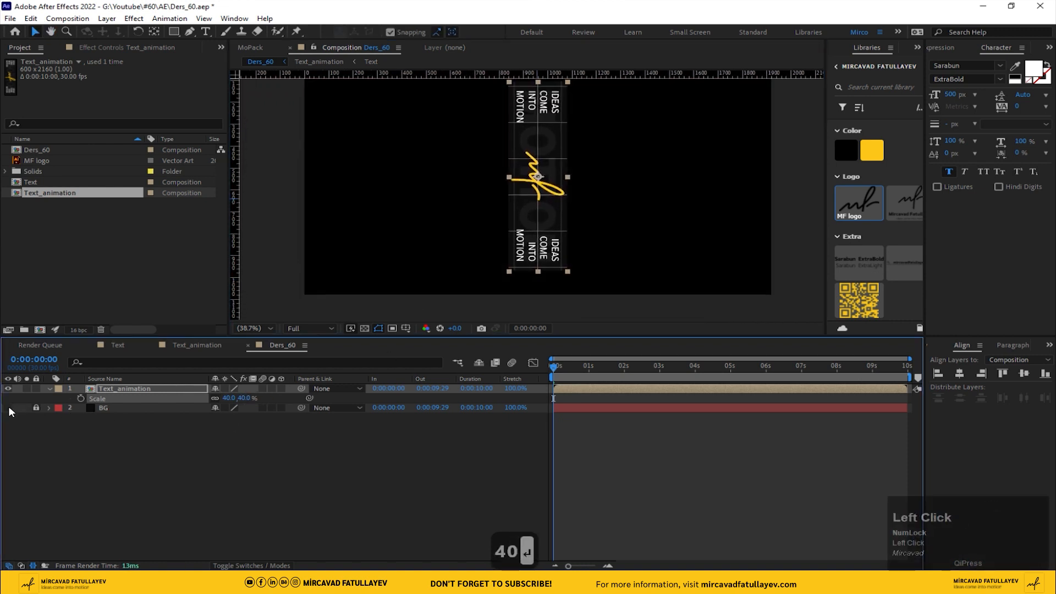
{"action": "left_click", "coordinate": [363, 328]}
{"action": "left_click_drag", "start_coordinate": [462, 275], "coordinate": [475, 251]}
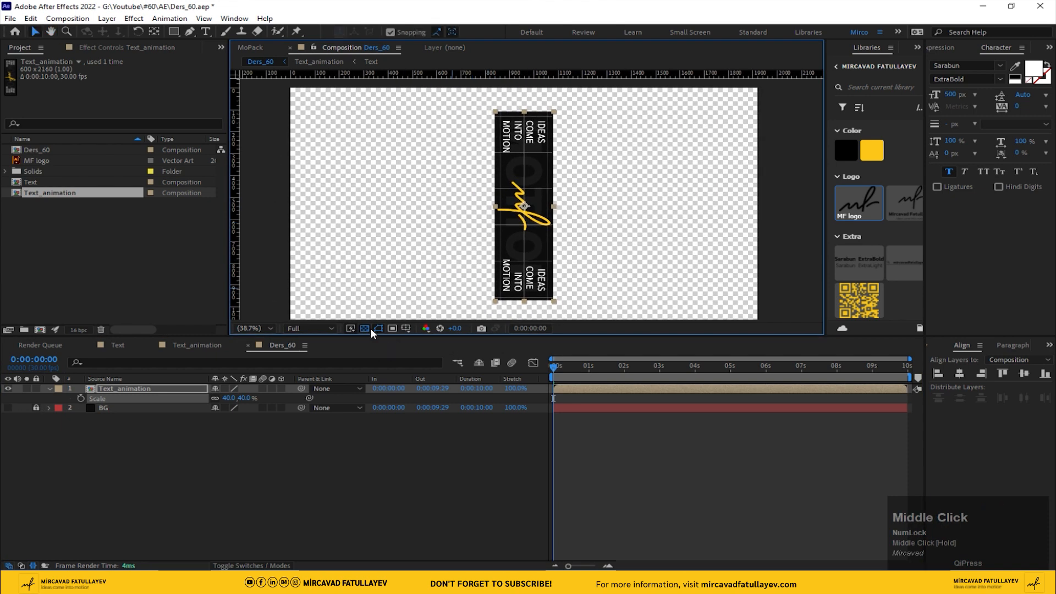
{"action": "left_click", "coordinate": [364, 328]}
Apply the Mesh Warp effect to the Text_animation layer.
{"action": "key", "text": "ctrl+space"}
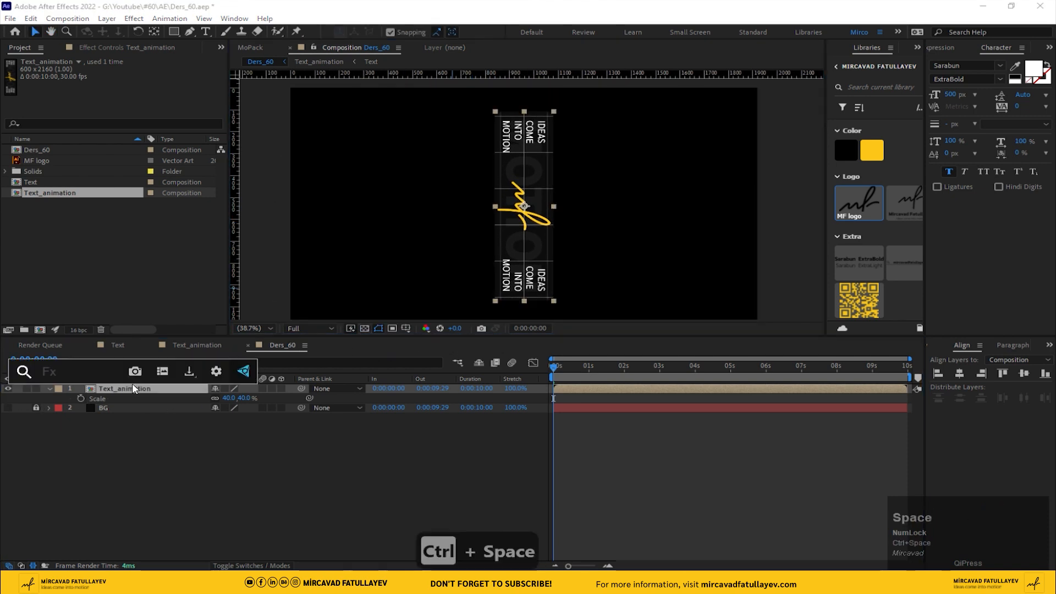
{"action": "type", "text": "mes"}
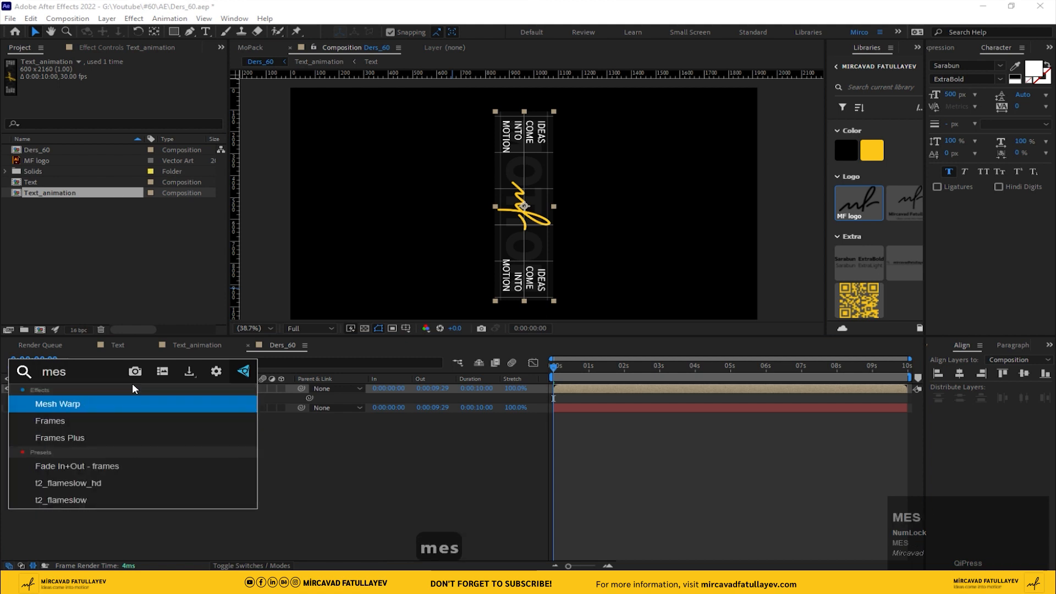
{"action": "key", "text": "Return"}
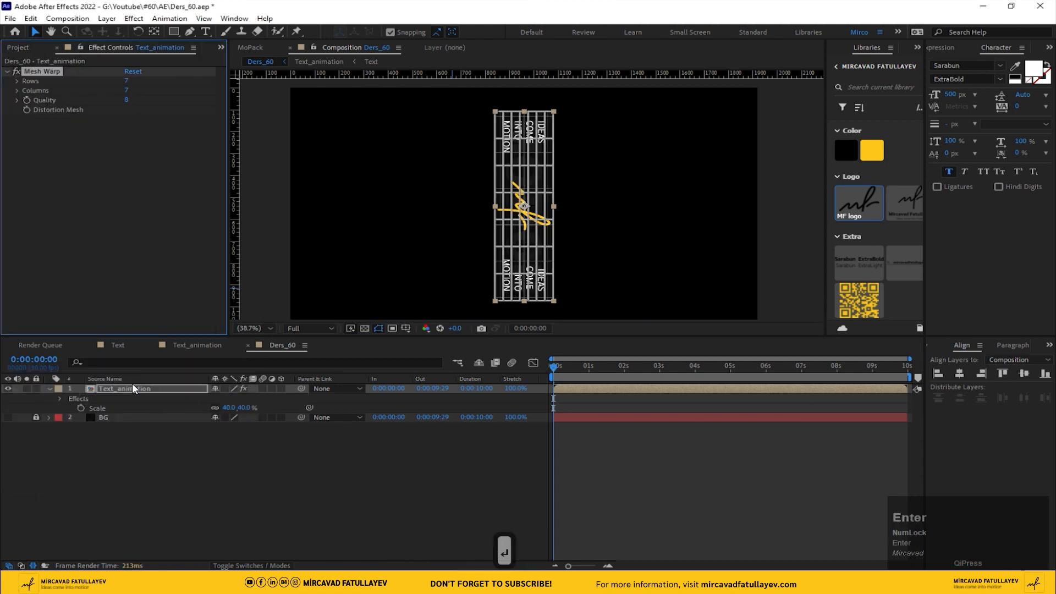
Set the Mesh Warp grid to 5 rows and 2 columns with a quality of 10.
{"action": "left_click", "coordinate": [126, 80]}
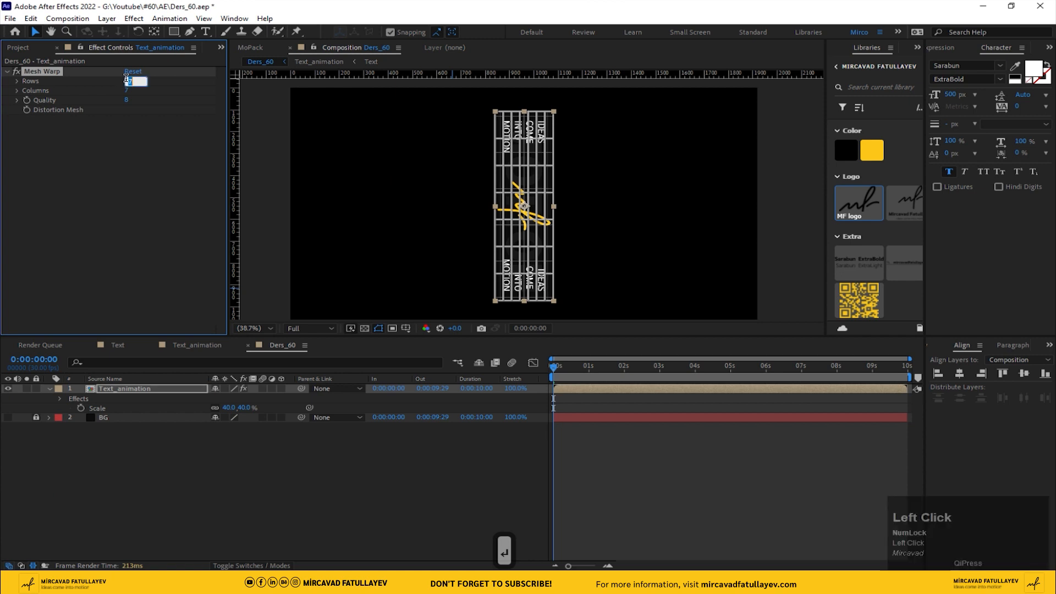
{"action": "type", "text": "5"}
{"action": "key", "text": "Tab"}
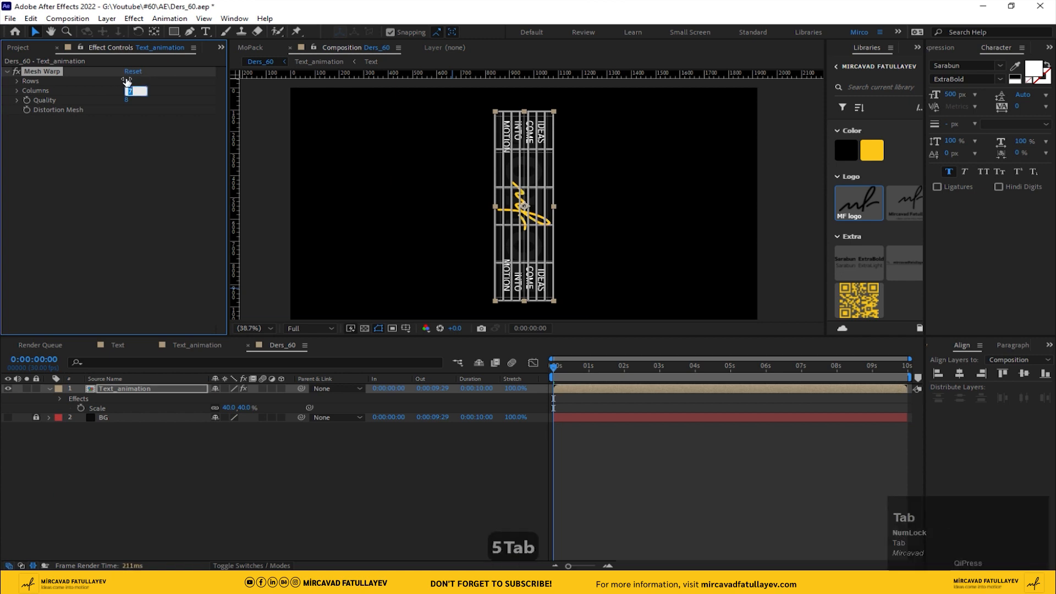
{"action": "type", "text": "2"}
{"action": "key", "text": "Return"}
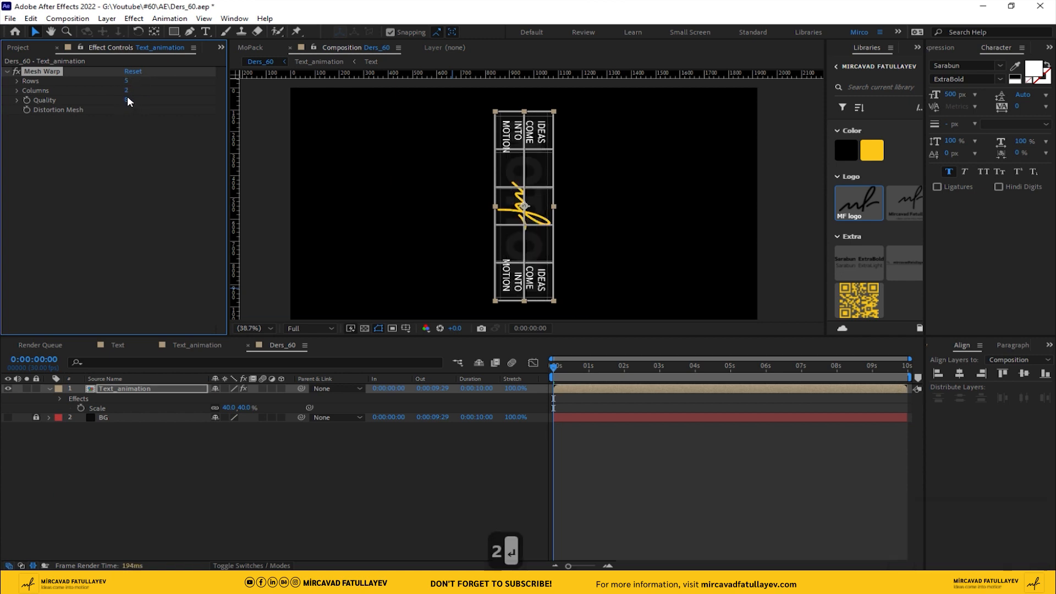
{"action": "left_click", "coordinate": [127, 100]}
{"action": "type", "text": "10"}
{"action": "key", "text": "Return"}
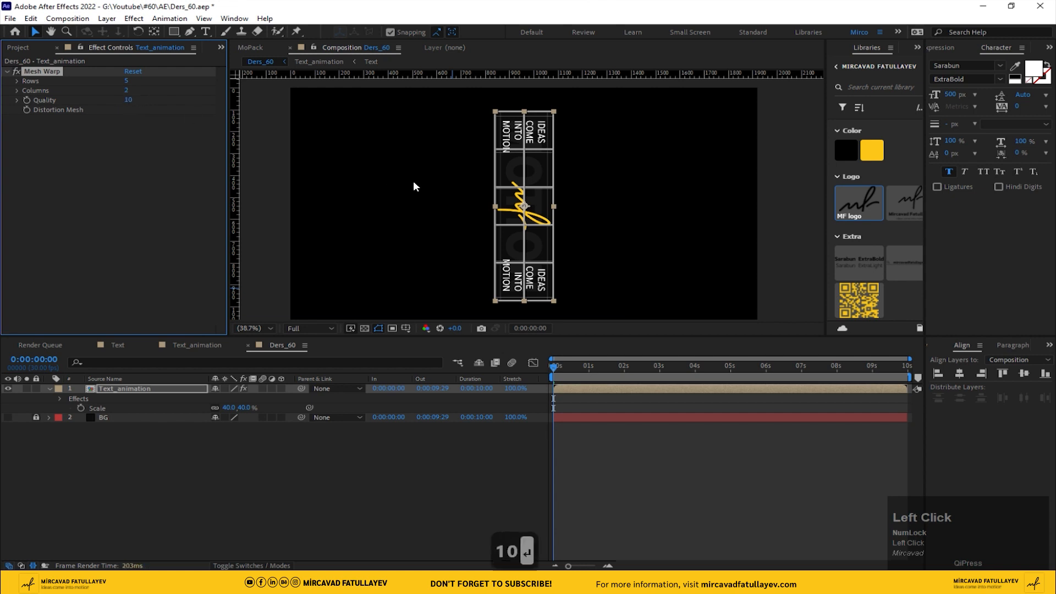
{"action": "middle_click", "coordinate": [473, 204]}
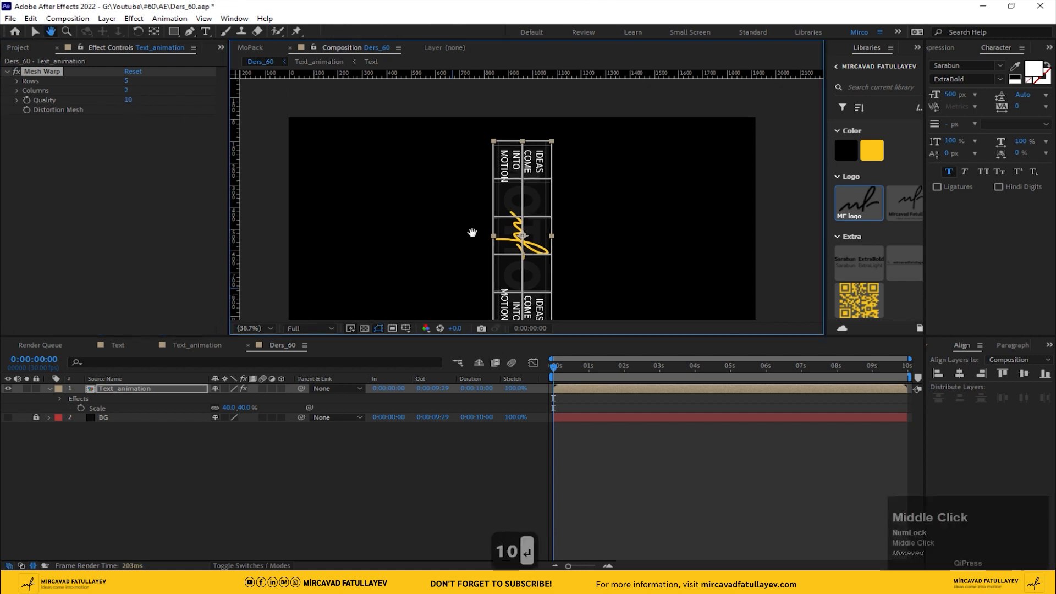
{"action": "scroll", "coordinate": [472, 234], "scroll_direction": "up", "scroll_amount": 2}
{"action": "middle_click", "coordinate": [464, 215]}
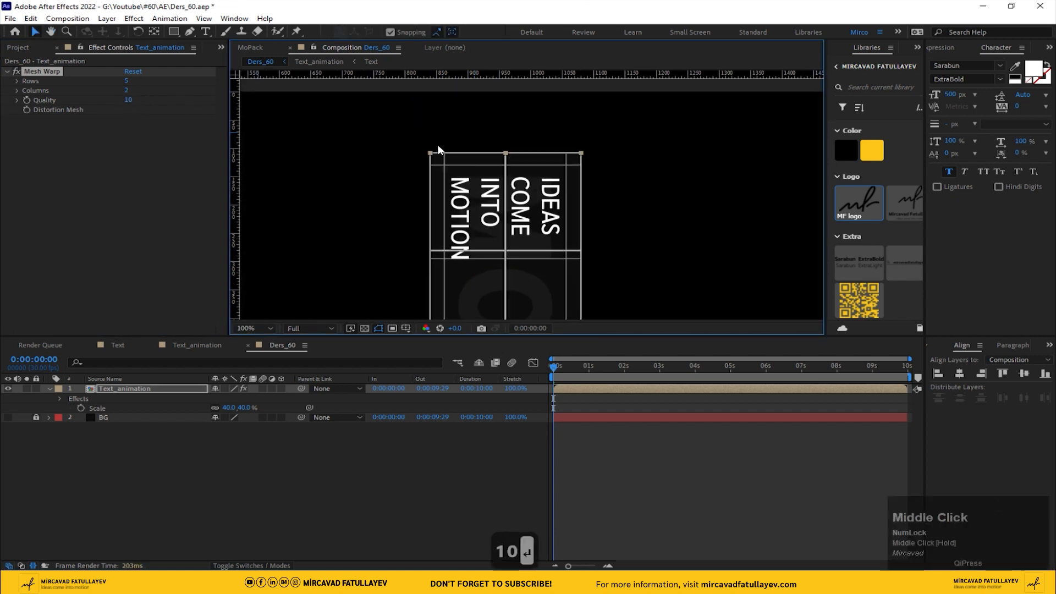
{"action": "left_click", "coordinate": [430, 154]}
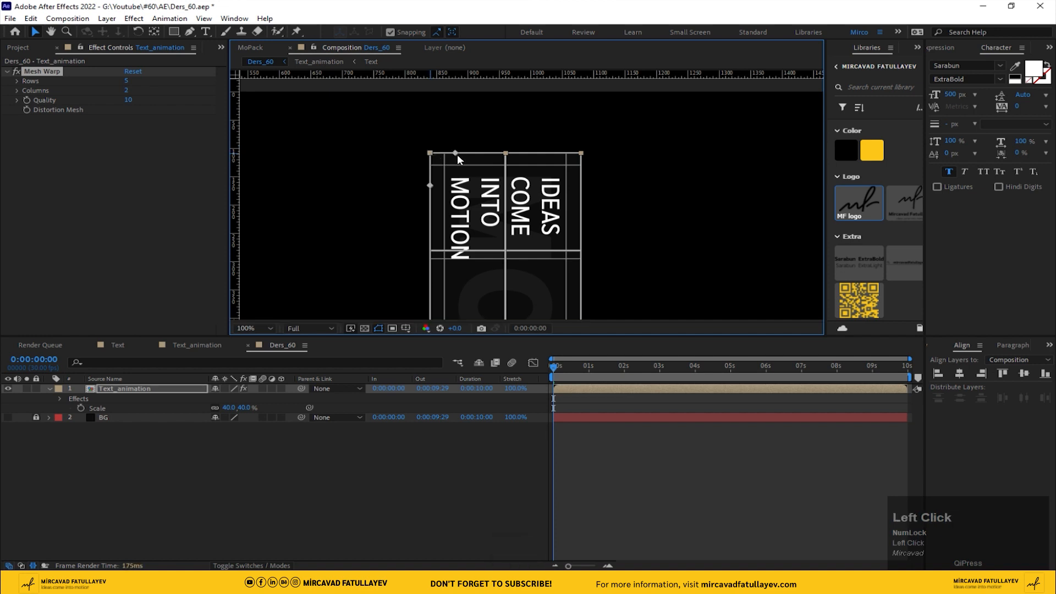
{"action": "left_click", "coordinate": [505, 154], "text": "shift"}
{"action": "left_click_drag", "start_coordinate": [477, 176], "coordinate": [561, 166]}
{"action": "left_click", "coordinate": [589, 143]}
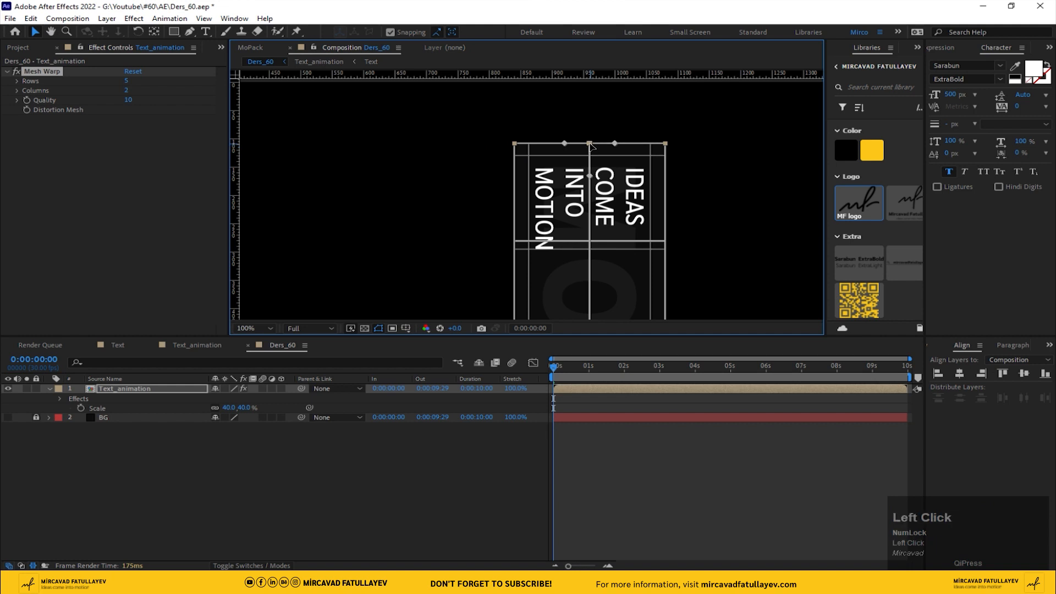
{"action": "left_click", "coordinate": [664, 143], "text": "shift"}
{"action": "left_click_drag", "start_coordinate": [515, 145], "coordinate": [494, 147]}
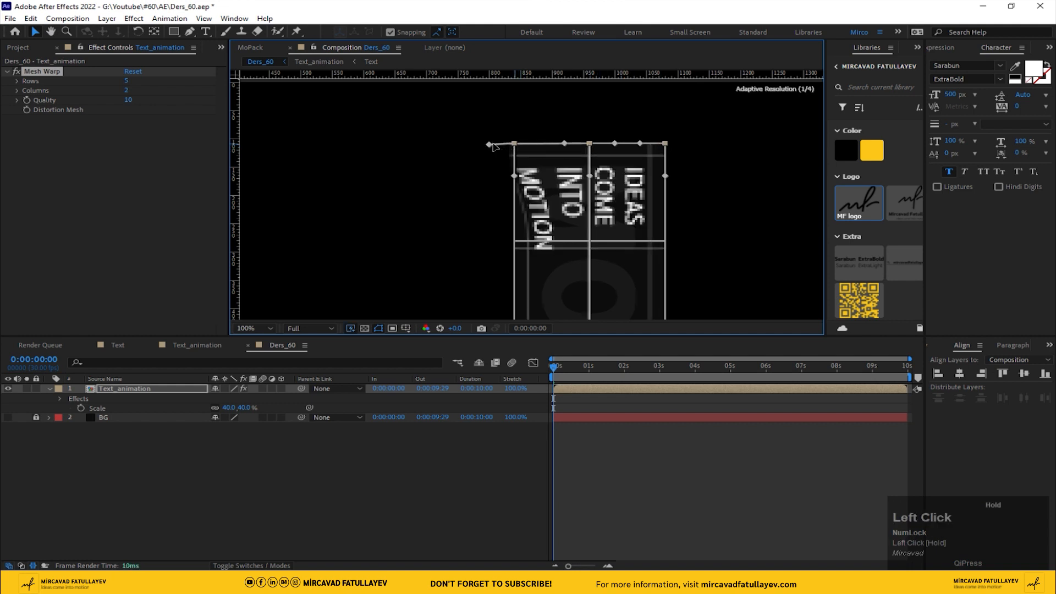
{"action": "key", "text": "ctrl+z"}
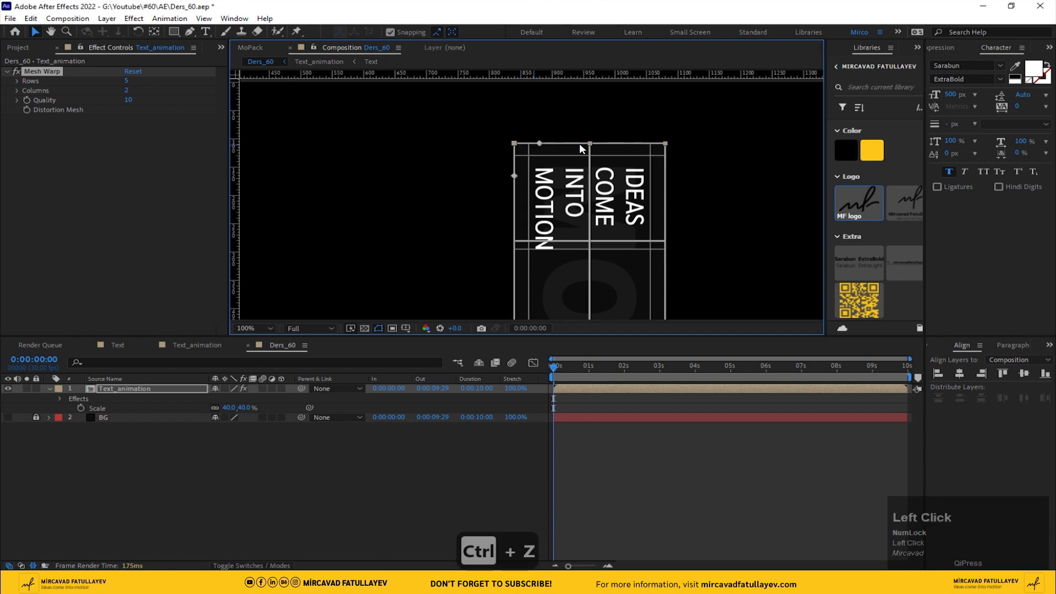
Shift all three mesh points on the strip's top edge together about 80 px to the left.
{"action": "left_click", "coordinate": [589, 143], "text": "shift"}
{"action": "left_click", "coordinate": [665, 143], "text": "shift"}
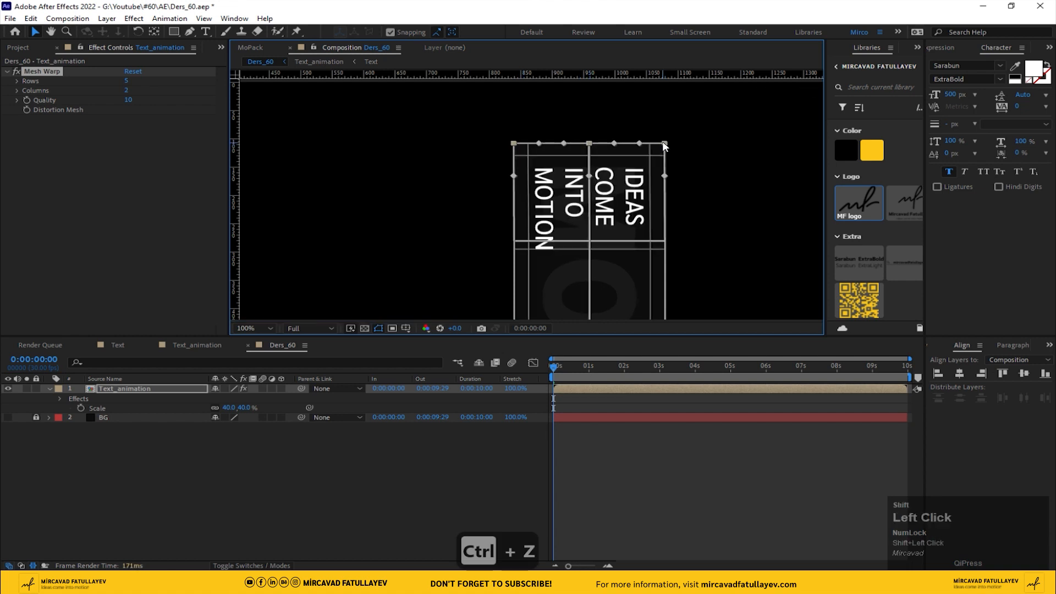
{"action": "left_click", "coordinate": [664, 143]}
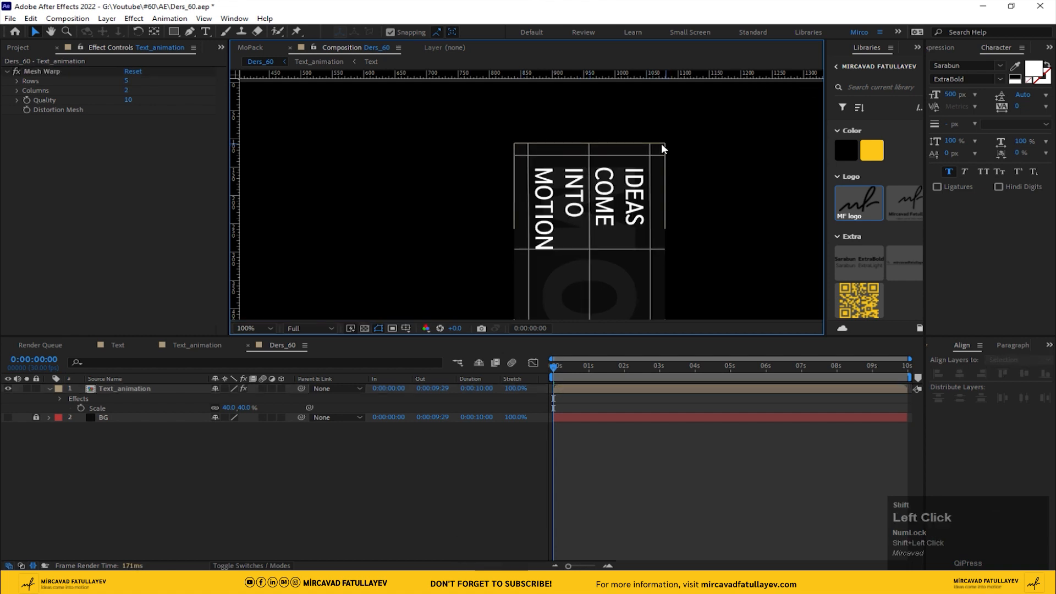
{"action": "key", "text": "ctrl+z"}
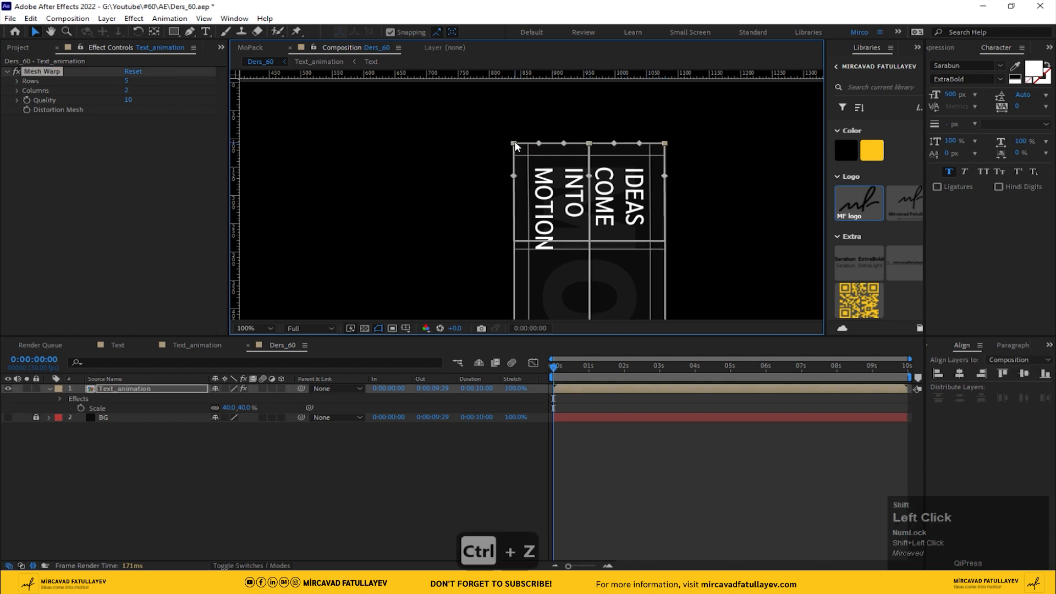
{"action": "left_click_drag", "start_coordinate": [514, 144], "coordinate": [466, 147]}
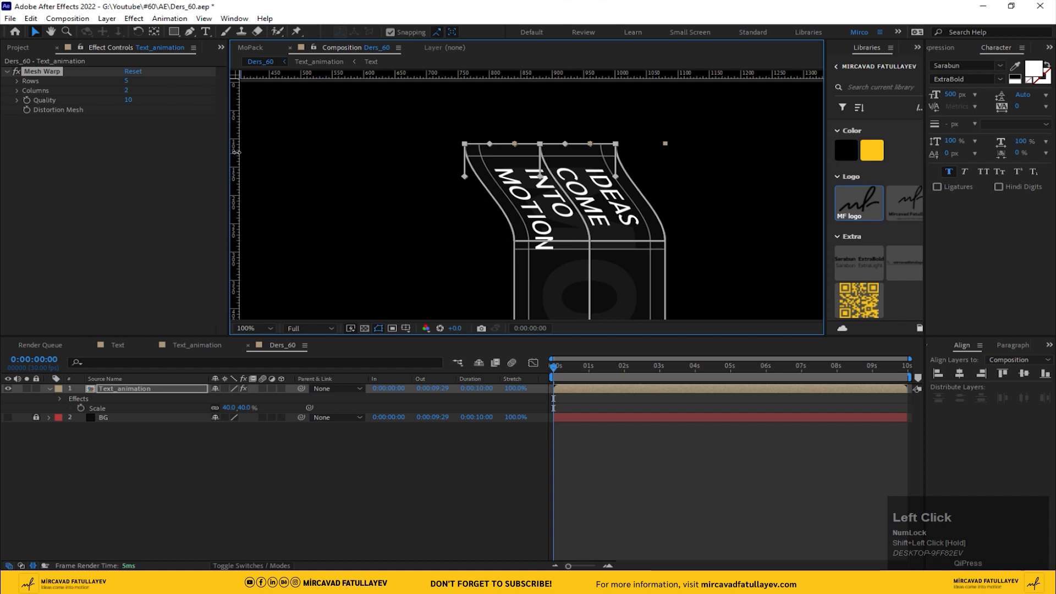
Place a vertical guide at the warped strip's top-left corner and a horizontal guide along its top edge.
{"action": "left_click_drag", "start_coordinate": [424, 170], "coordinate": [462, 169]}
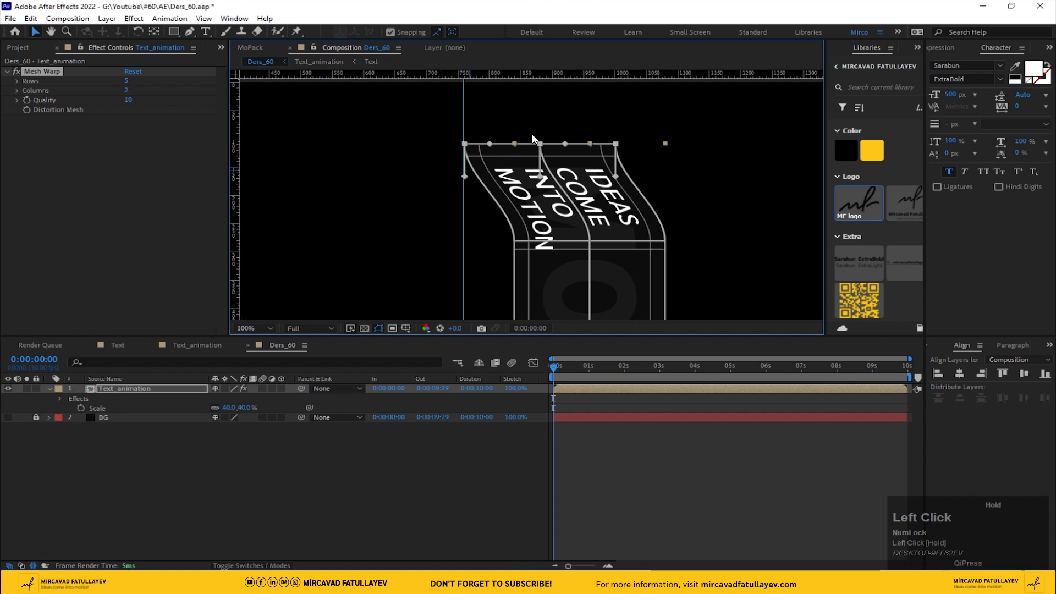
{"action": "left_click_drag", "start_coordinate": [547, 73], "coordinate": [563, 141]}
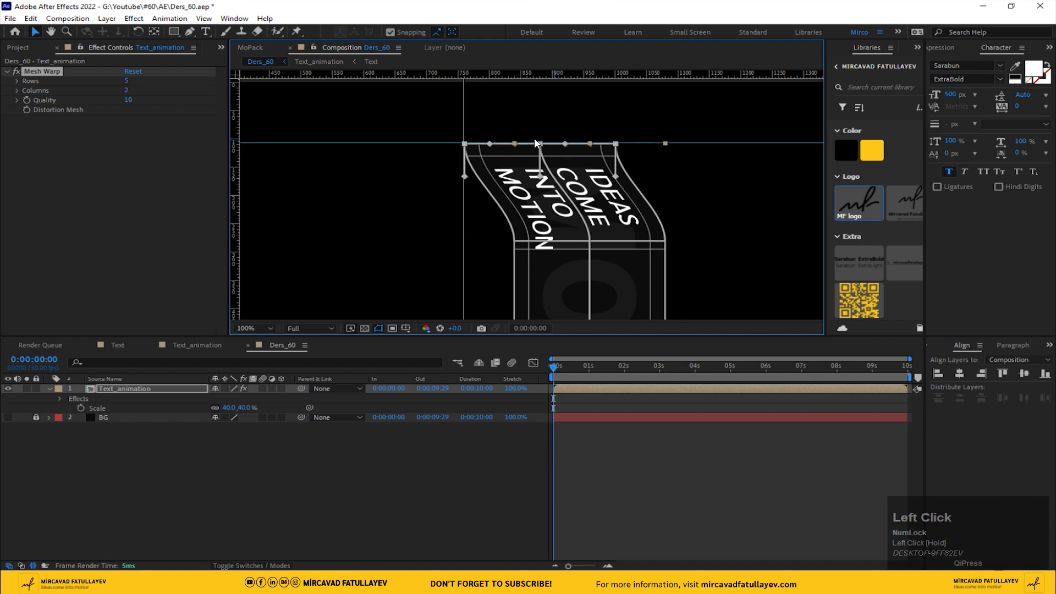
{"action": "left_click", "coordinate": [203, 20]}
{"action": "left_click", "coordinate": [295, 163]}
Swing the downward curve handles of the top-middle and top-right mesh points to the right, level with the strip's top edge.
{"action": "scroll", "coordinate": [518, 136], "scroll_direction": "up", "scroll_amount": 3}
{"action": "left_click_drag", "start_coordinate": [518, 137], "coordinate": [313, 250]}
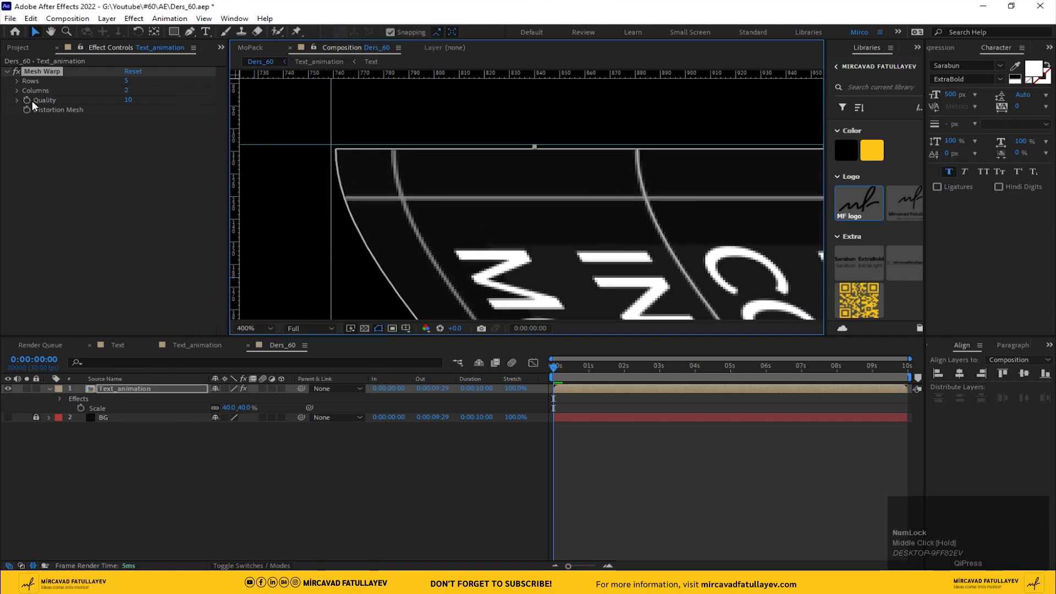
{"action": "left_click", "coordinate": [43, 74]}
{"action": "scroll", "coordinate": [363, 167], "scroll_direction": "down", "scroll_amount": 2}
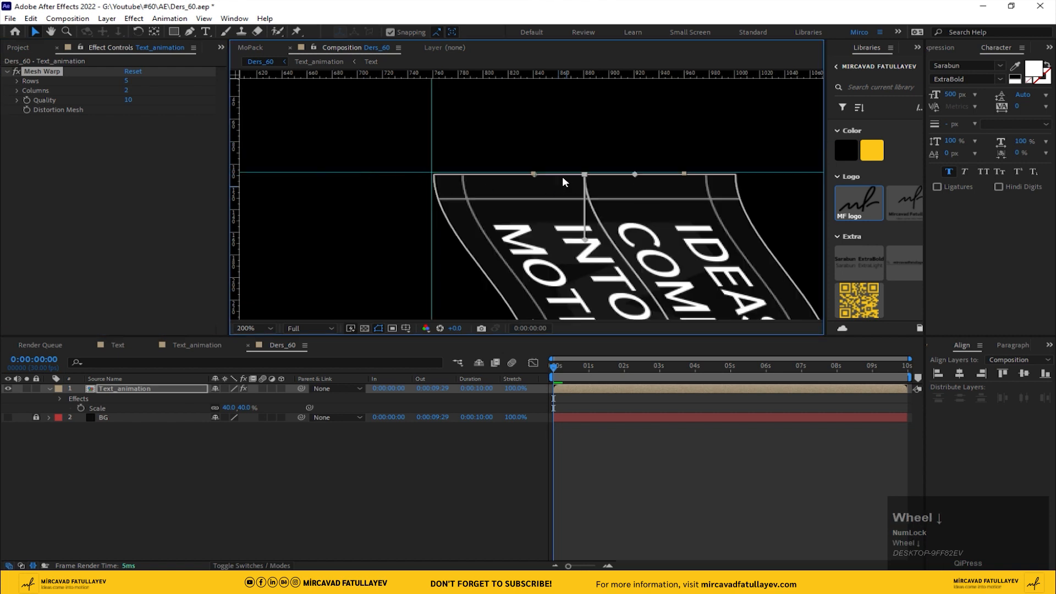
{"action": "left_click", "coordinate": [532, 175]}
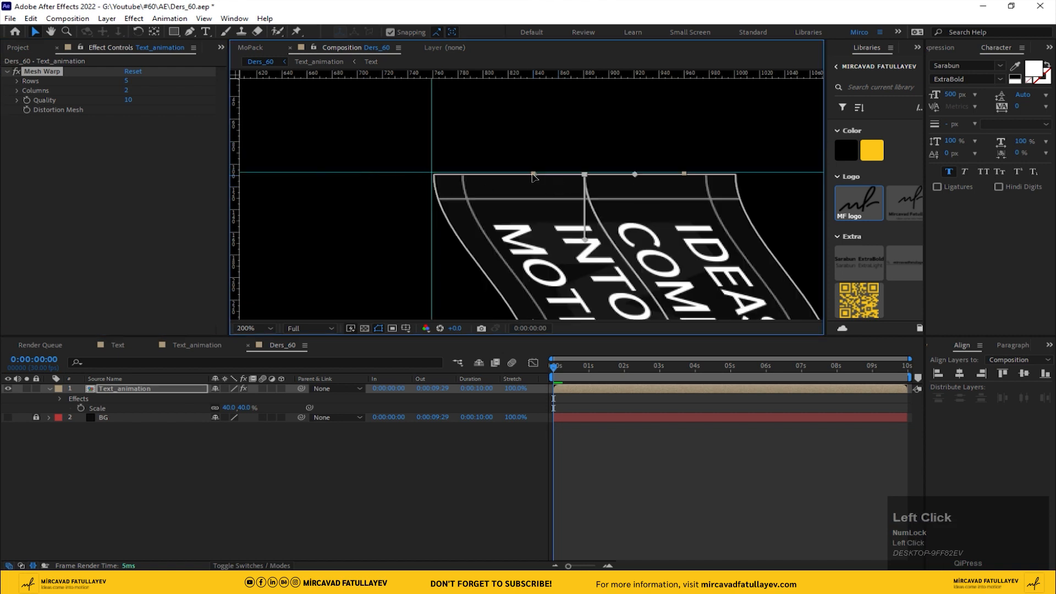
{"action": "left_click", "coordinate": [443, 209]}
{"action": "left_click", "coordinate": [471, 206]}
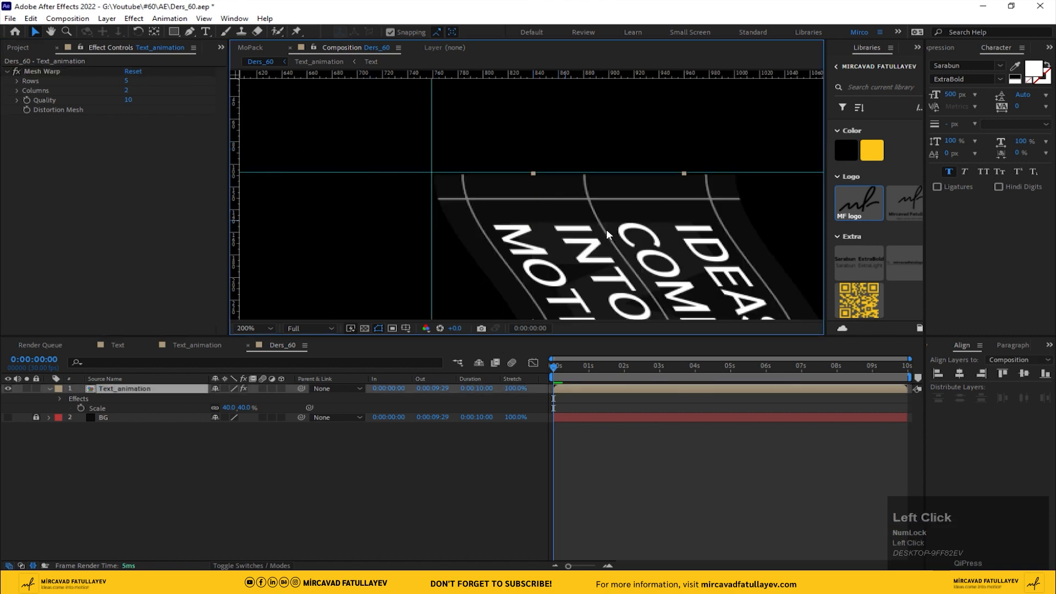
{"action": "left_click", "coordinate": [54, 72]}
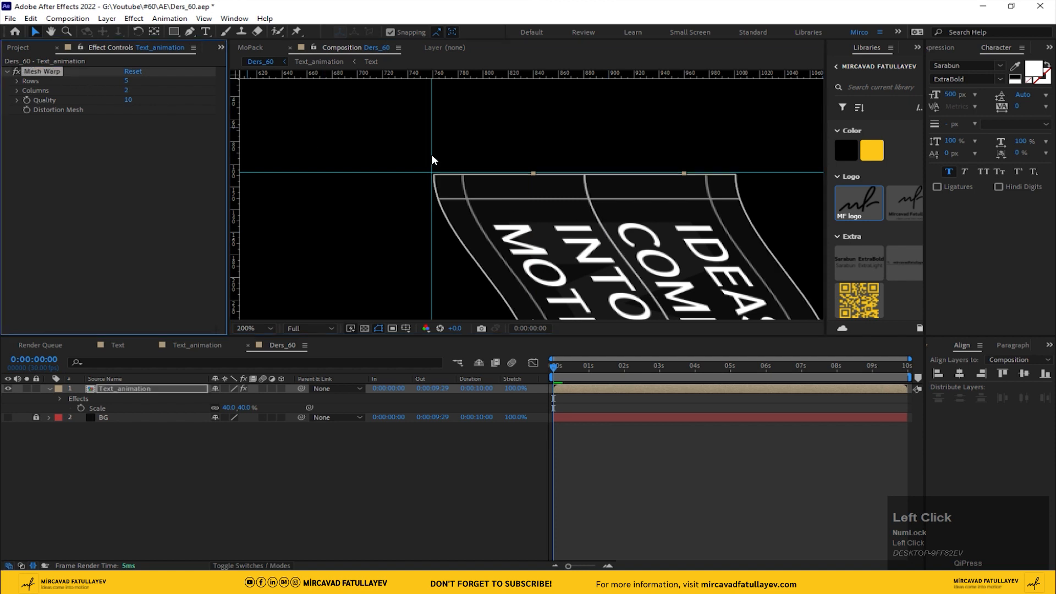
{"action": "left_click", "coordinate": [584, 173]}
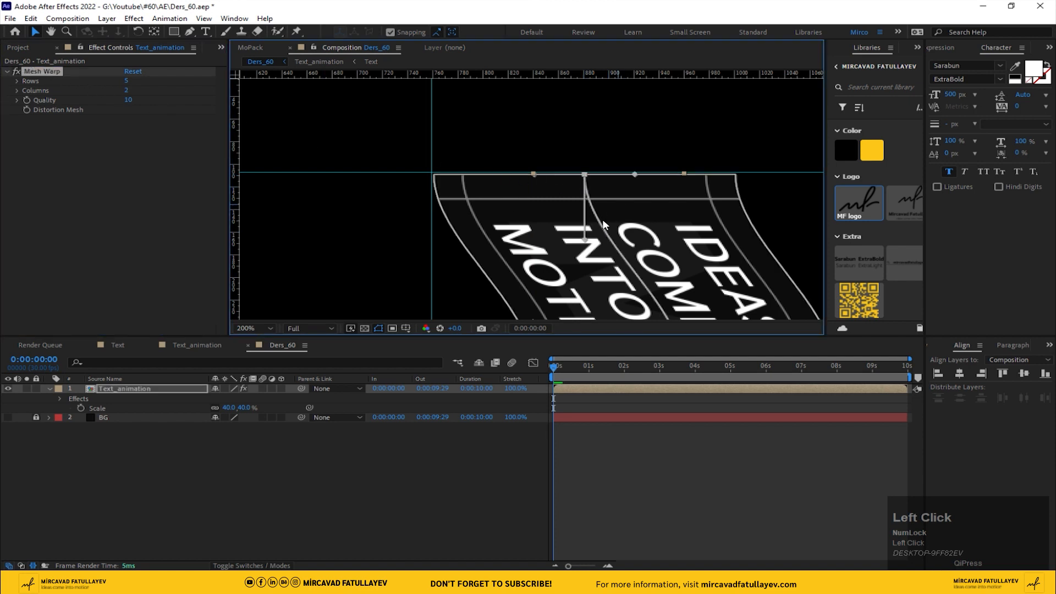
{"action": "left_click_drag", "start_coordinate": [584, 240], "coordinate": [632, 174]}
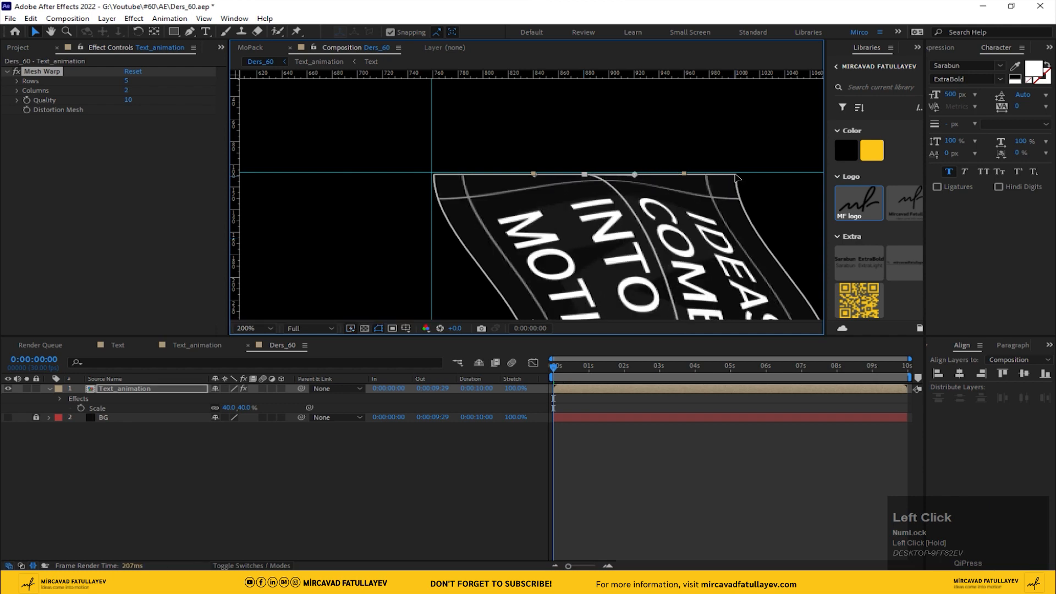
{"action": "left_click_drag", "start_coordinate": [735, 240], "coordinate": [787, 174]}
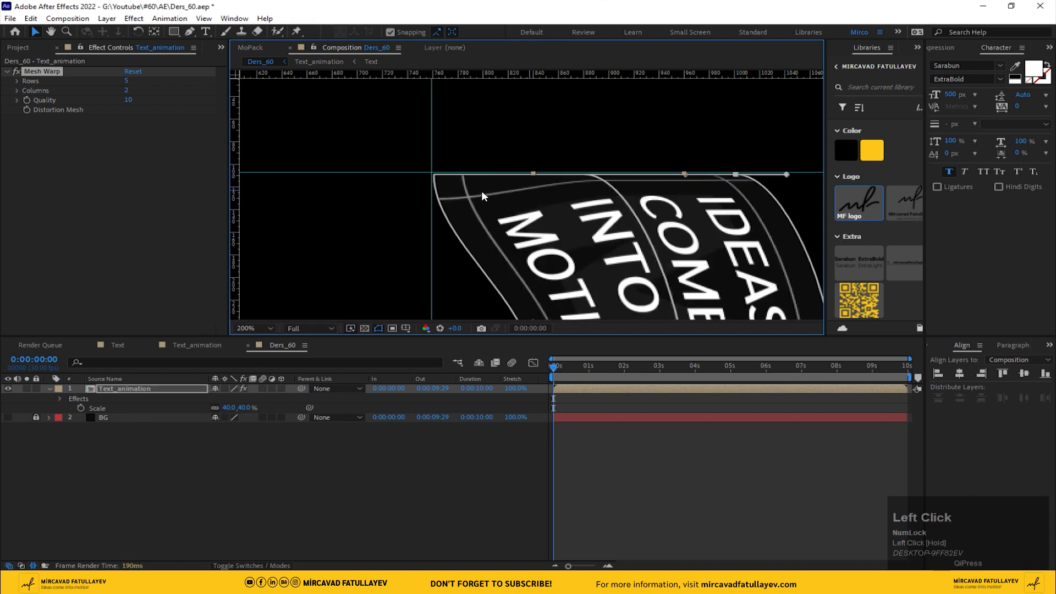
Swing the downward curve handle of the strip's top-left mesh point to the right, level with the top edge.
{"action": "left_click", "coordinate": [435, 184]}
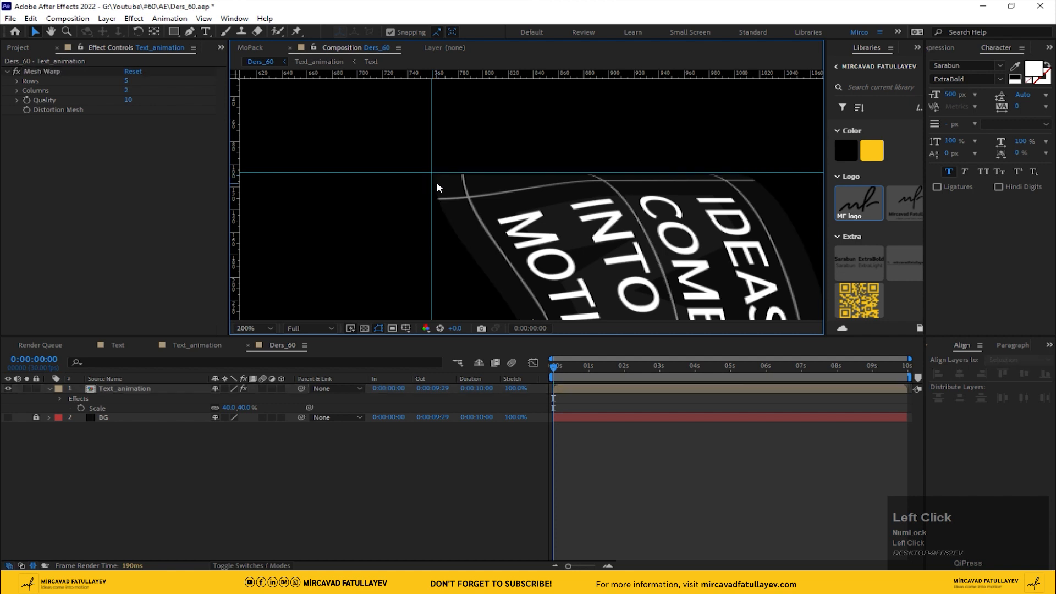
{"action": "left_click", "coordinate": [60, 69]}
{"action": "left_click", "coordinate": [533, 173]}
{"action": "left_click", "coordinate": [87, 80]}
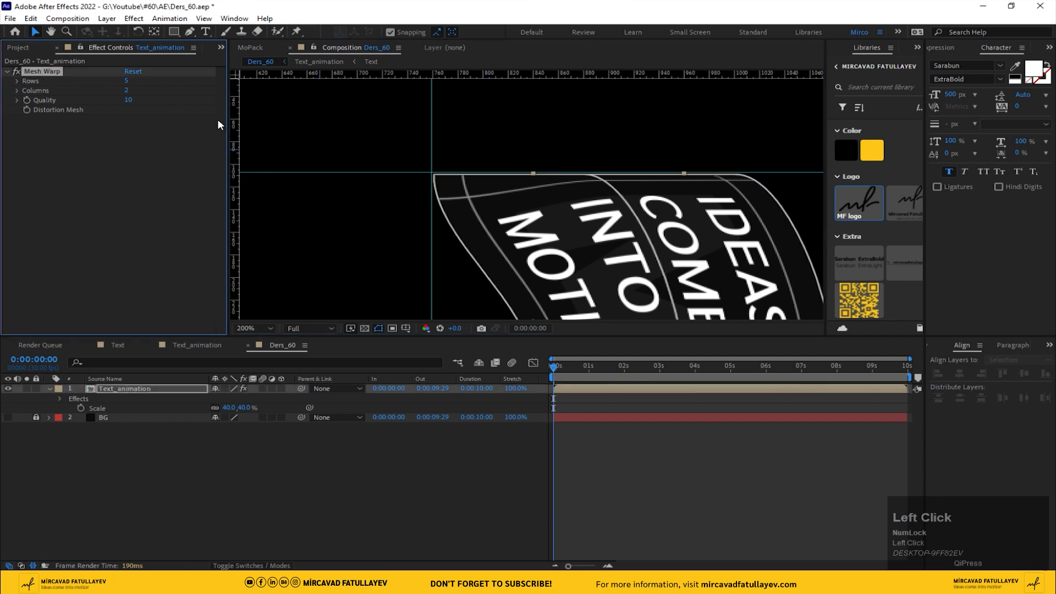
{"action": "left_click", "coordinate": [434, 174]}
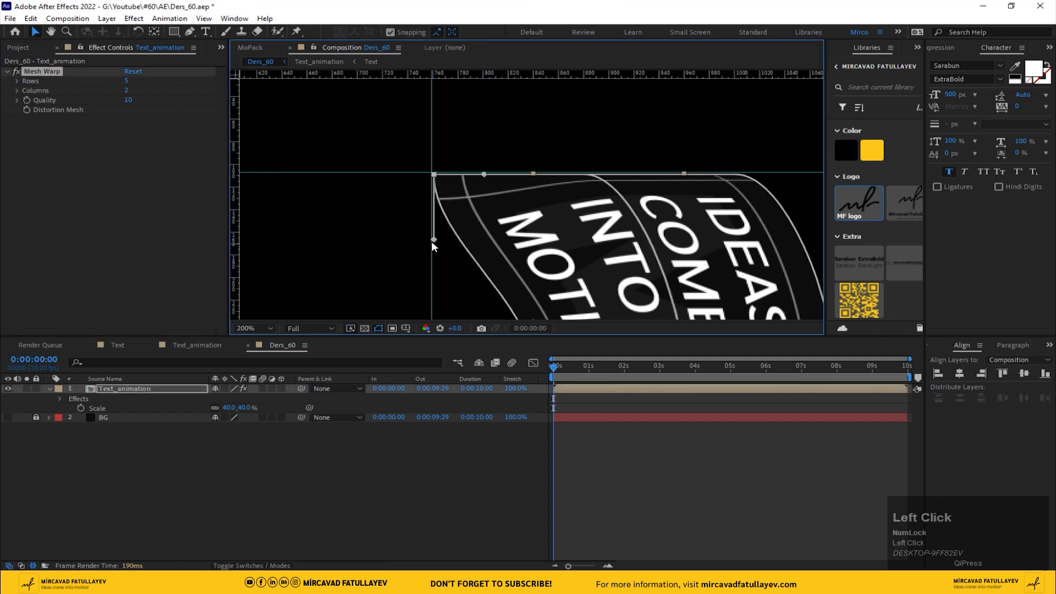
{"action": "left_click_drag", "start_coordinate": [435, 240], "coordinate": [533, 174]}
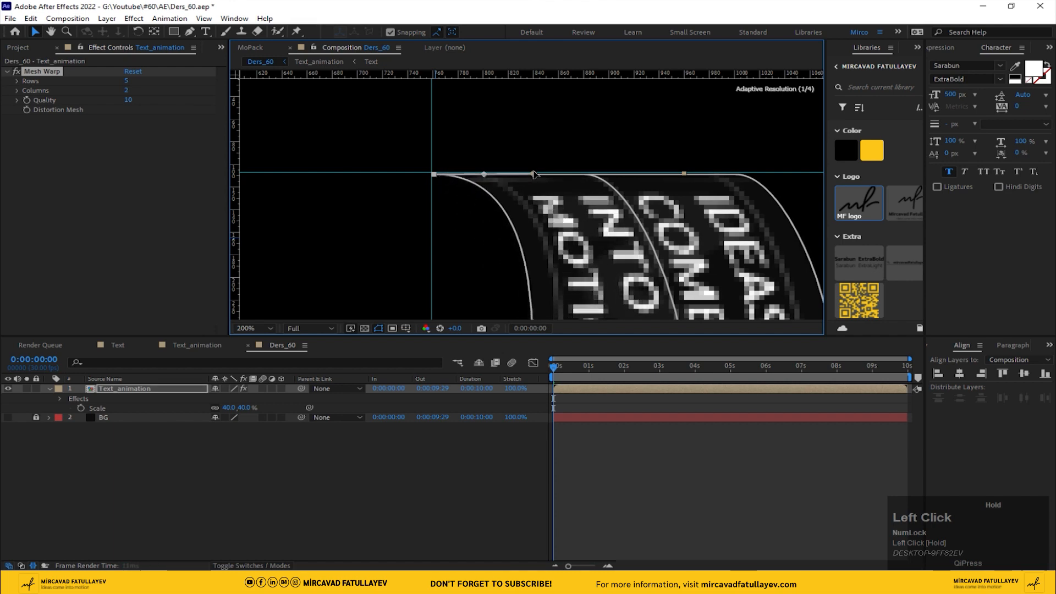
{"action": "scroll", "coordinate": [520, 188], "scroll_direction": "up", "scroll_amount": 2}
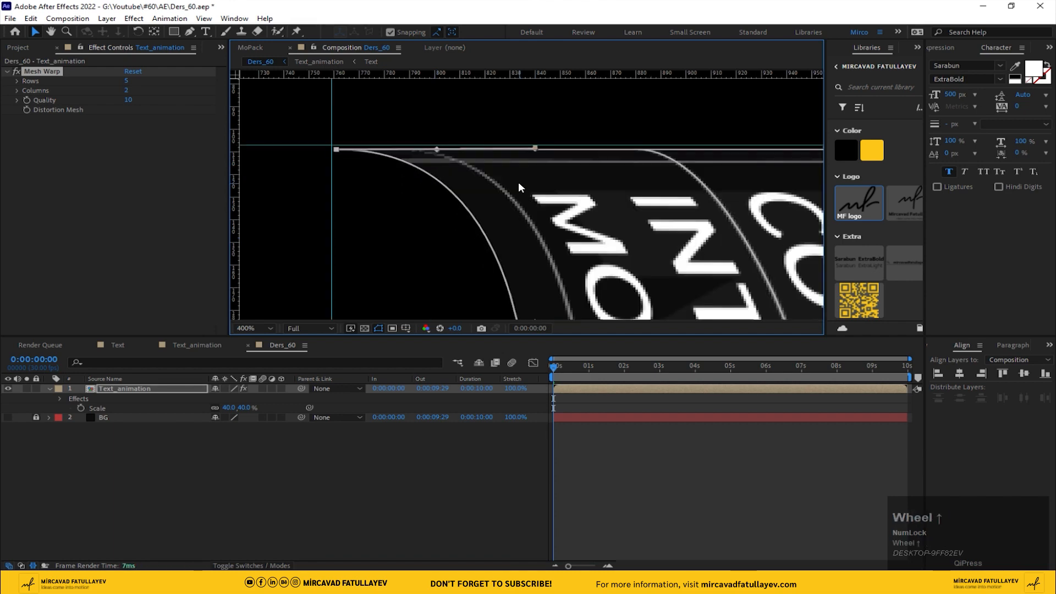
{"action": "left_click_drag", "start_coordinate": [336, 149], "coordinate": [317, 105]}
{"action": "key", "text": "ctrl+z"}
{"action": "key", "text": "ctrl+z"}
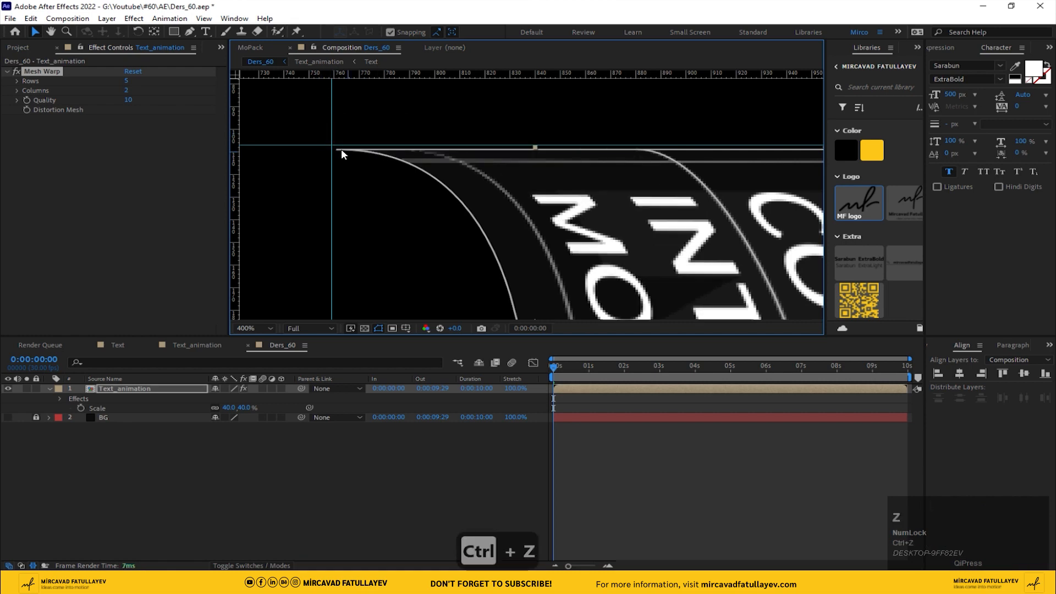
Fine-tune the top-left mesh point's curve handle so it lies exactly along the strip's top edge.
{"action": "left_click_drag", "start_coordinate": [535, 147], "coordinate": [536, 149]}
{"action": "scroll", "coordinate": [471, 167], "scroll_direction": "down", "scroll_amount": 6}
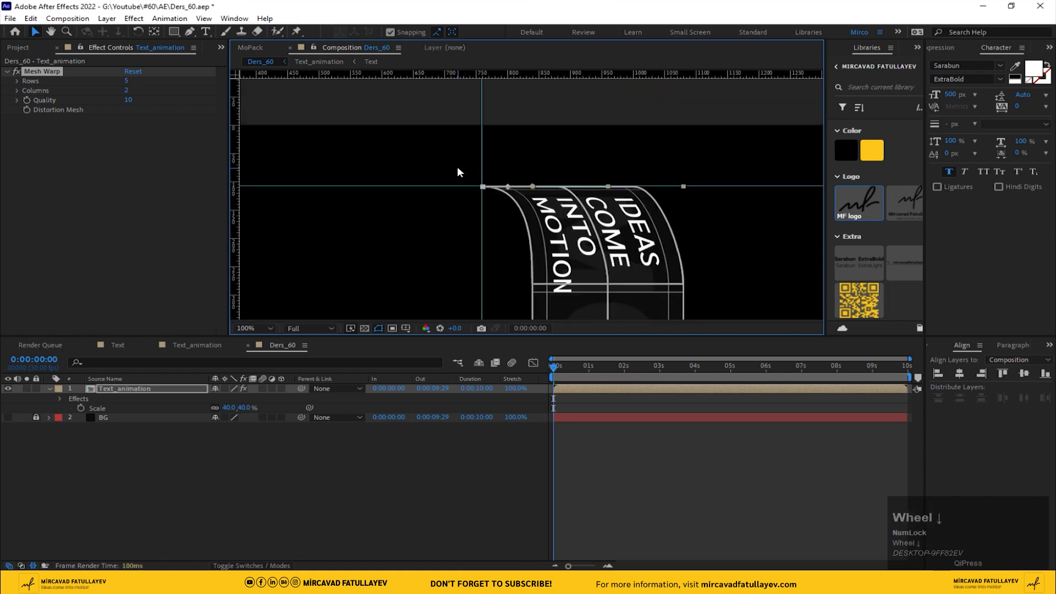
Shift all three mesh points on the strip's bottom edge together about 80 px to the left, onto the vertical guide.
{"action": "middle_click", "coordinate": [493, 187]}
{"action": "left_click_drag", "start_coordinate": [503, 209], "coordinate": [501, 151]}
{"action": "scroll", "coordinate": [512, 263], "scroll_direction": "up", "scroll_amount": 1}
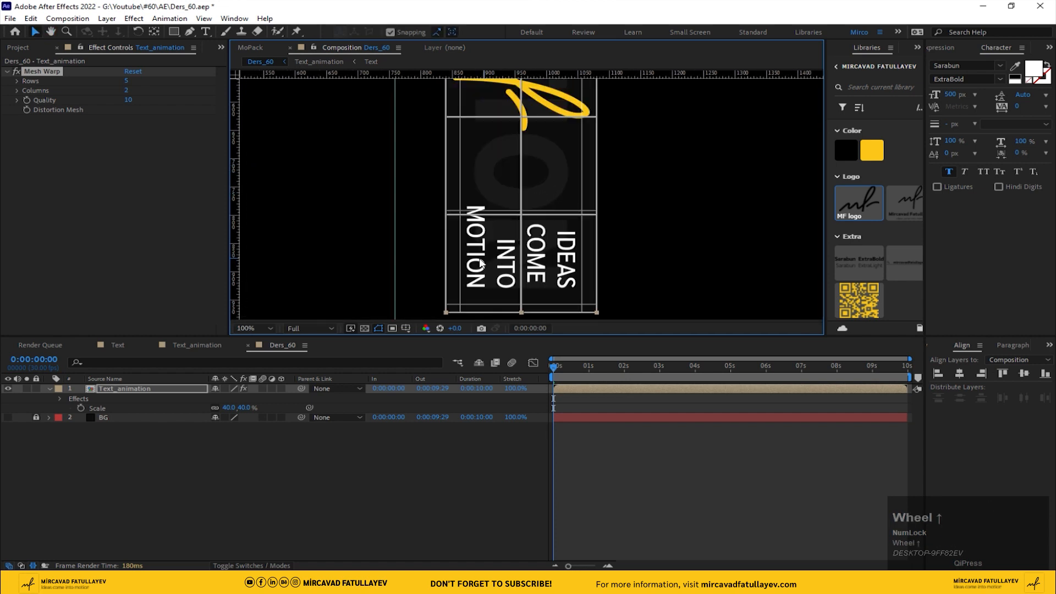
{"action": "left_click_drag", "start_coordinate": [480, 261], "coordinate": [490, 153]}
{"action": "left_click", "coordinate": [608, 202]}
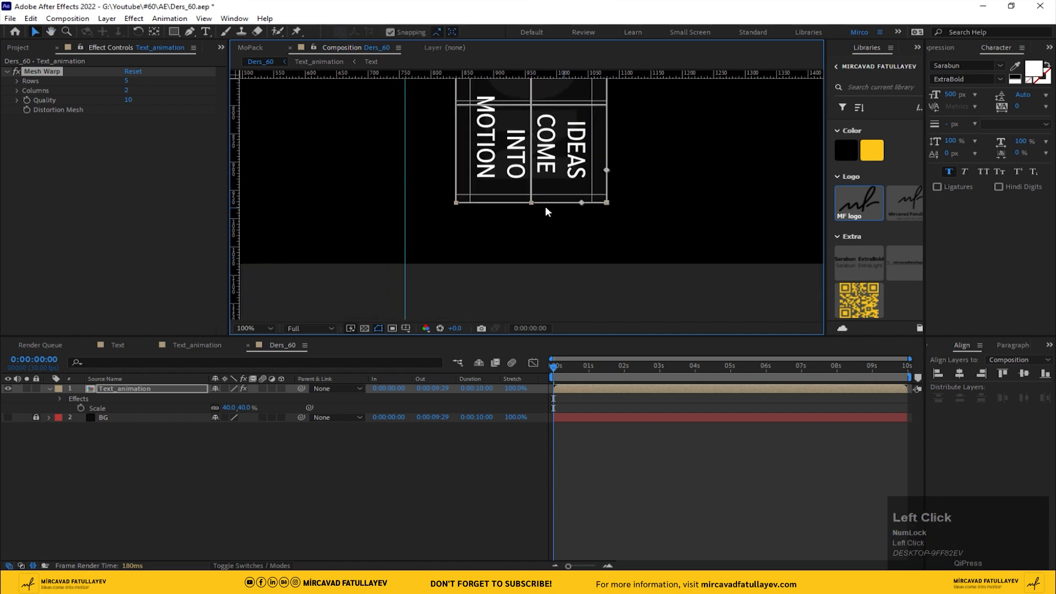
{"action": "left_click", "coordinate": [531, 202], "text": "shift"}
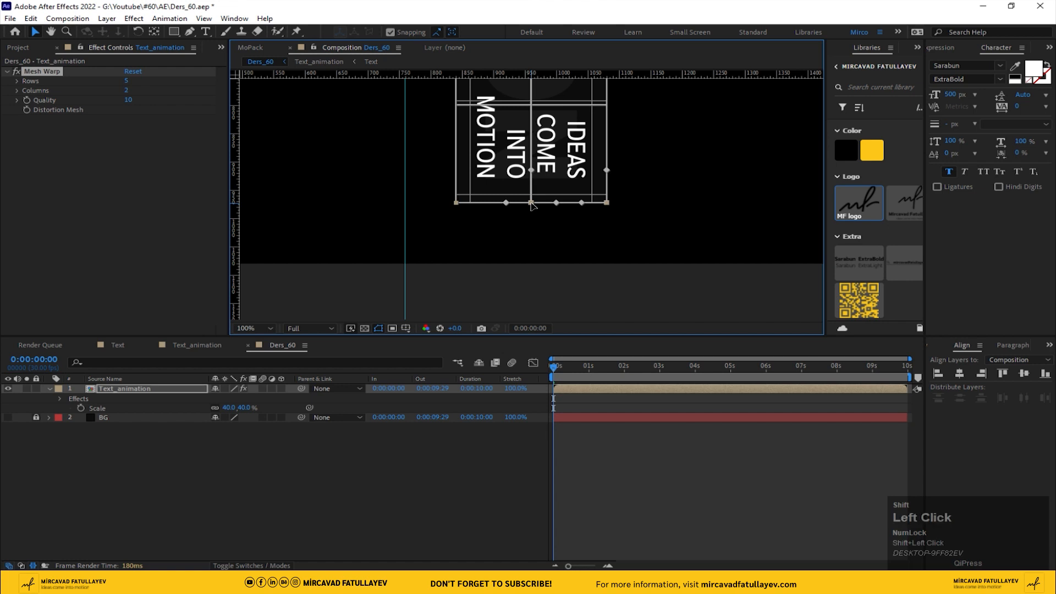
{"action": "left_click", "coordinate": [456, 203], "text": "shift"}
{"action": "scroll", "coordinate": [409, 212], "scroll_direction": "up", "scroll_amount": 1}
{"action": "scroll", "coordinate": [406, 220], "scroll_direction": "up", "scroll_amount": 1}
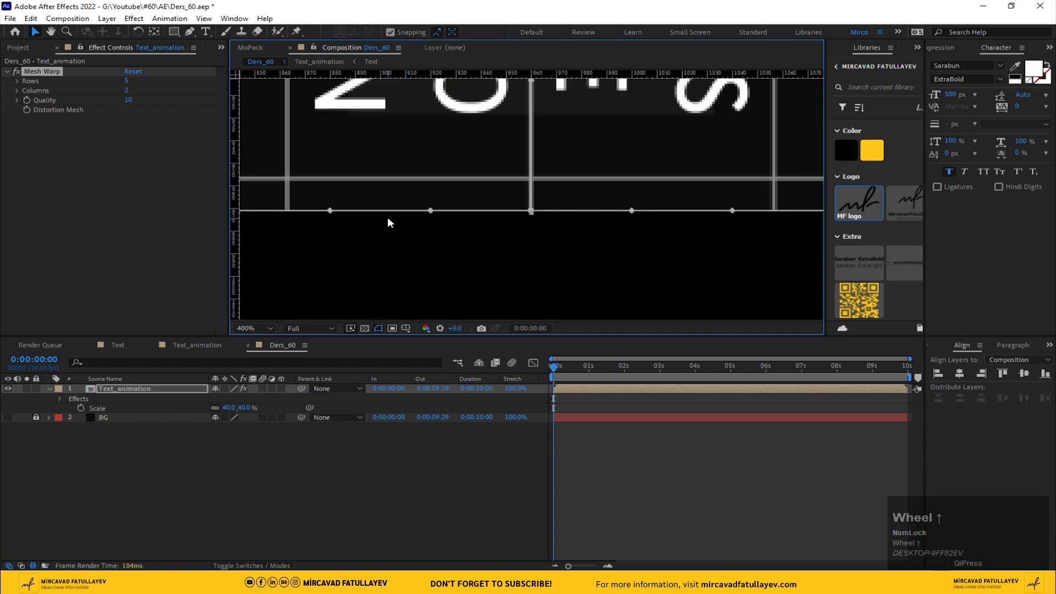
{"action": "left_click_drag", "start_coordinate": [387, 217], "coordinate": [498, 205]}
{"action": "left_click", "coordinate": [485, 208]}
{"action": "scroll", "coordinate": [498, 206], "scroll_direction": "down", "scroll_amount": 1}
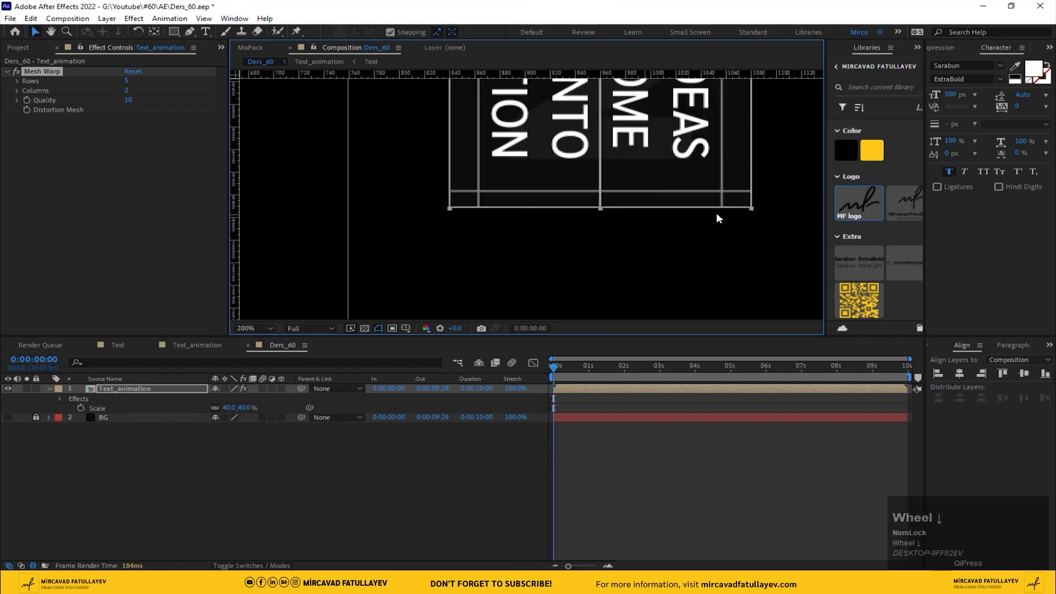
{"action": "left_click", "coordinate": [751, 208]}
{"action": "left_click", "coordinate": [600, 208], "text": "shift"}
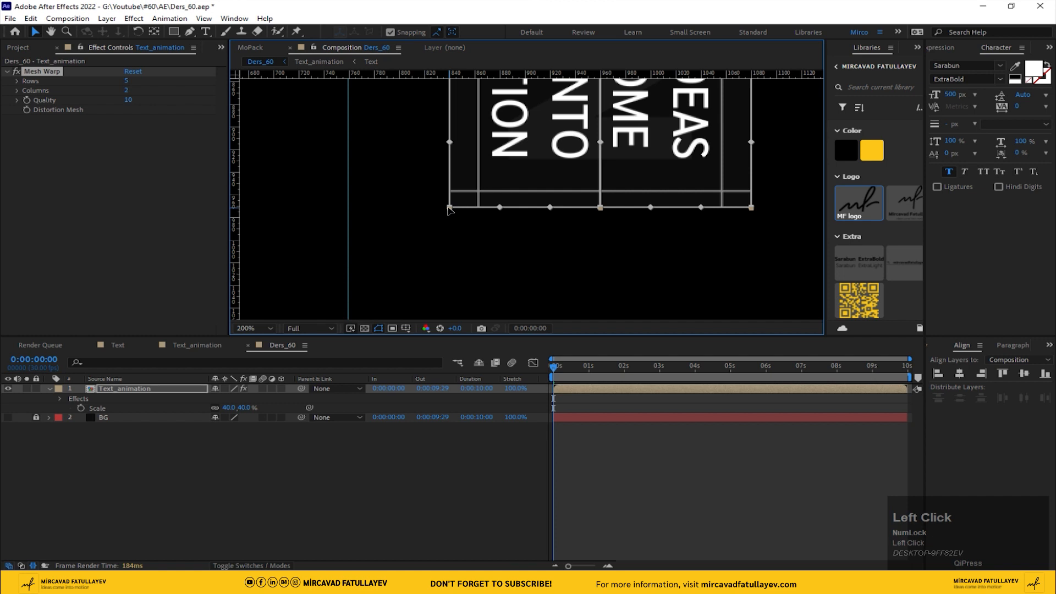
{"action": "left_click_drag", "start_coordinate": [449, 209], "coordinate": [348, 208]}
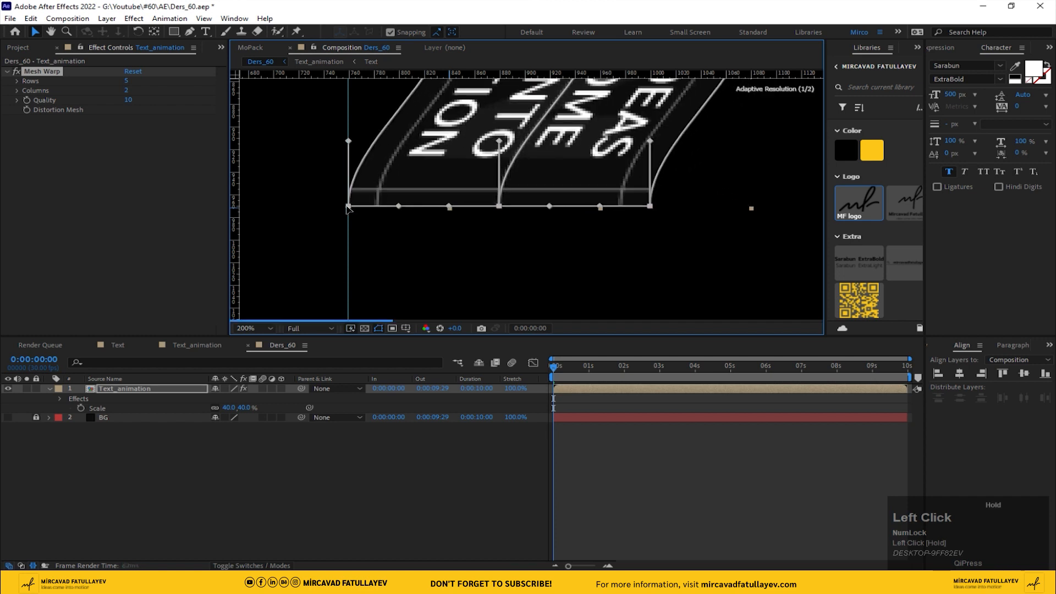
Swing the upward curve handles of the three bottom mesh points to the right, level with the strip's bottom edge.
{"action": "left_click_drag", "start_coordinate": [348, 140], "coordinate": [408, 211]}
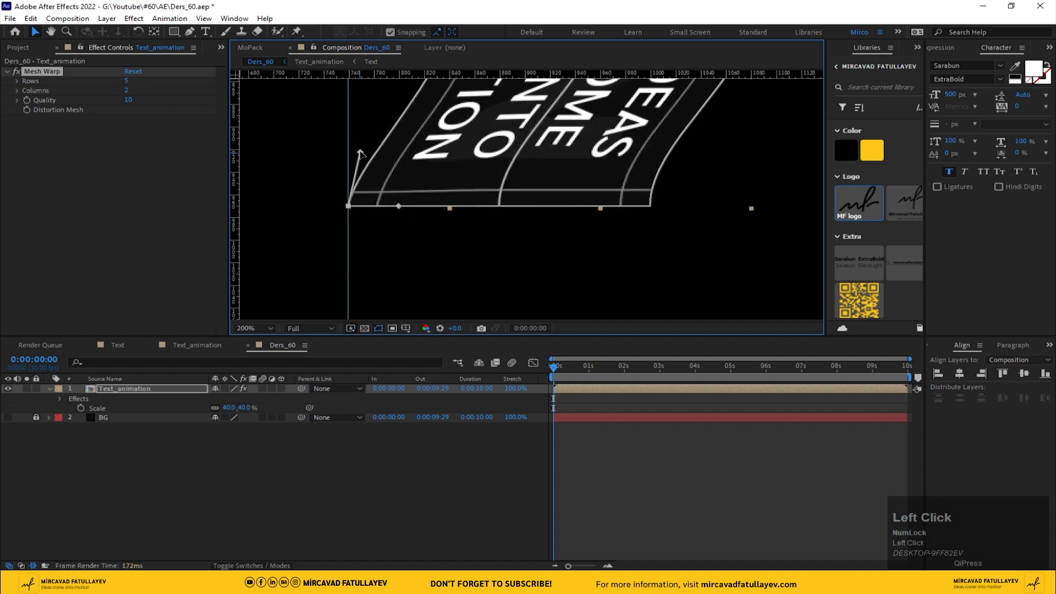
{"action": "left_click_drag", "start_coordinate": [360, 154], "coordinate": [399, 208]}
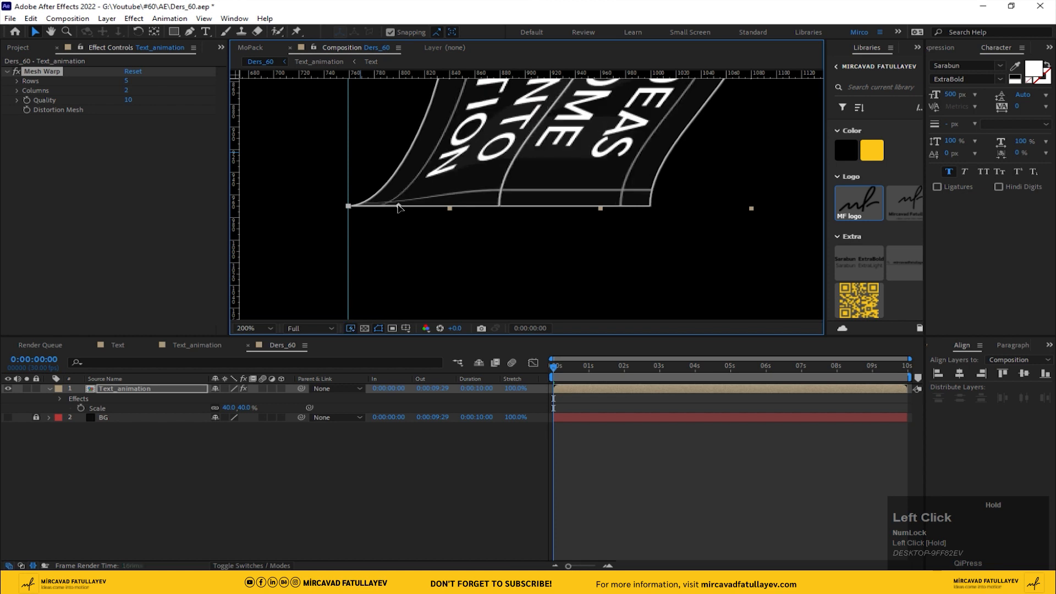
{"action": "left_click", "coordinate": [449, 209]}
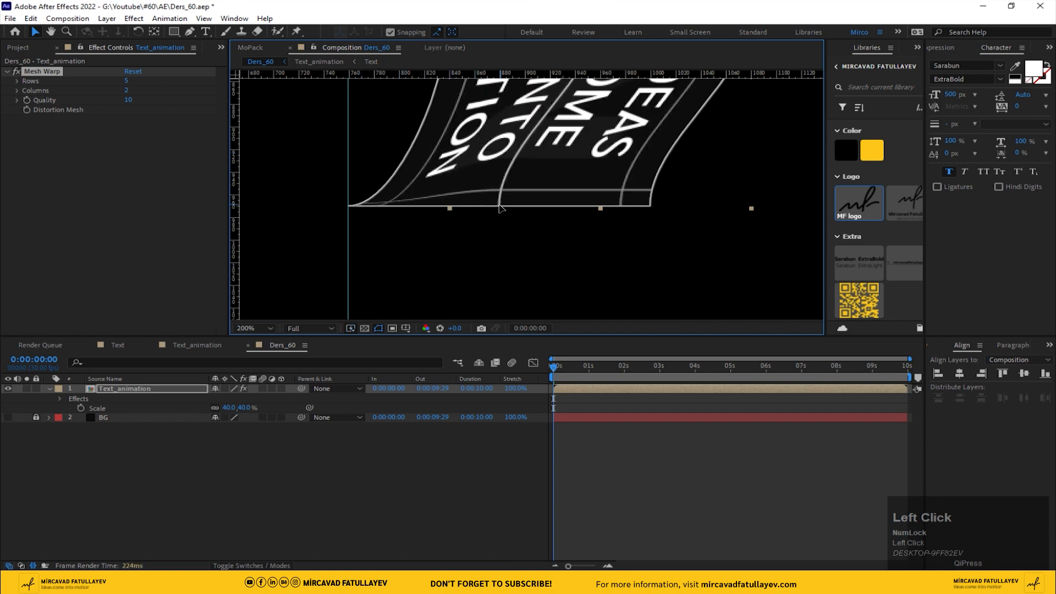
{"action": "left_click_drag", "start_coordinate": [499, 142], "coordinate": [602, 208]}
{"action": "left_click", "coordinate": [650, 207]}
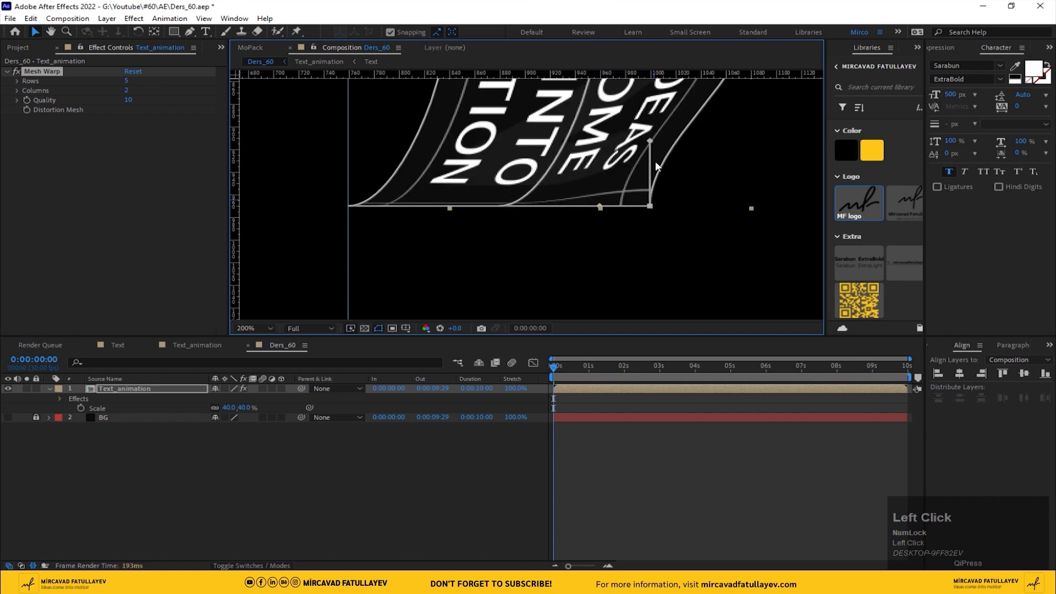
{"action": "left_click_drag", "start_coordinate": [650, 142], "coordinate": [707, 208]}
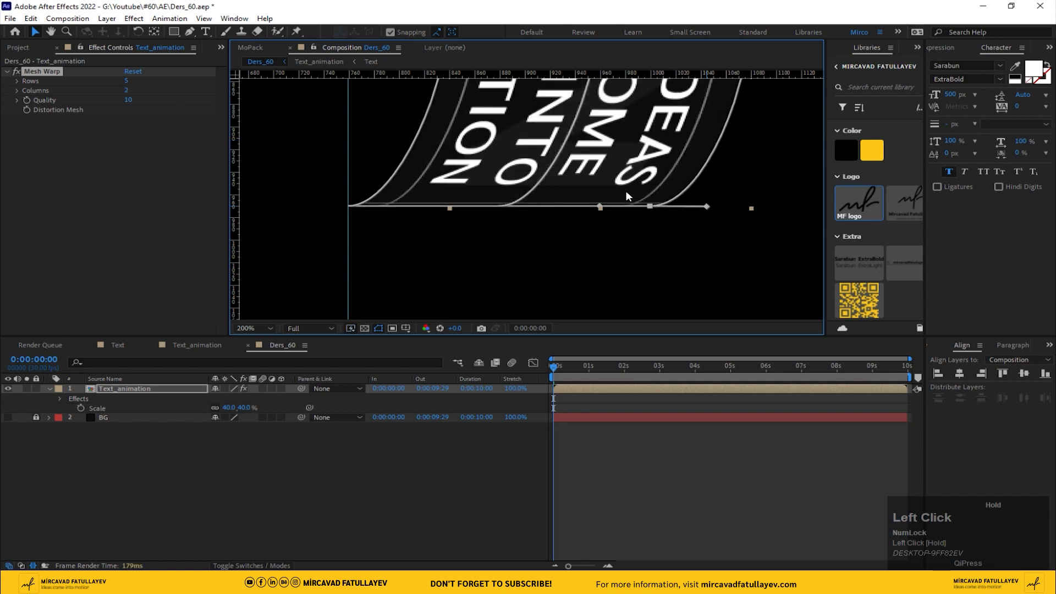
Preview the warped strip's scrolling animation with the whole composition fitted in view, stopping at 0:00:00:21.
{"action": "scroll", "coordinate": [626, 195], "scroll_direction": "down", "scroll_amount": 4}
{"action": "left_click", "coordinate": [260, 324]}
{"action": "left_click", "coordinate": [268, 345]}
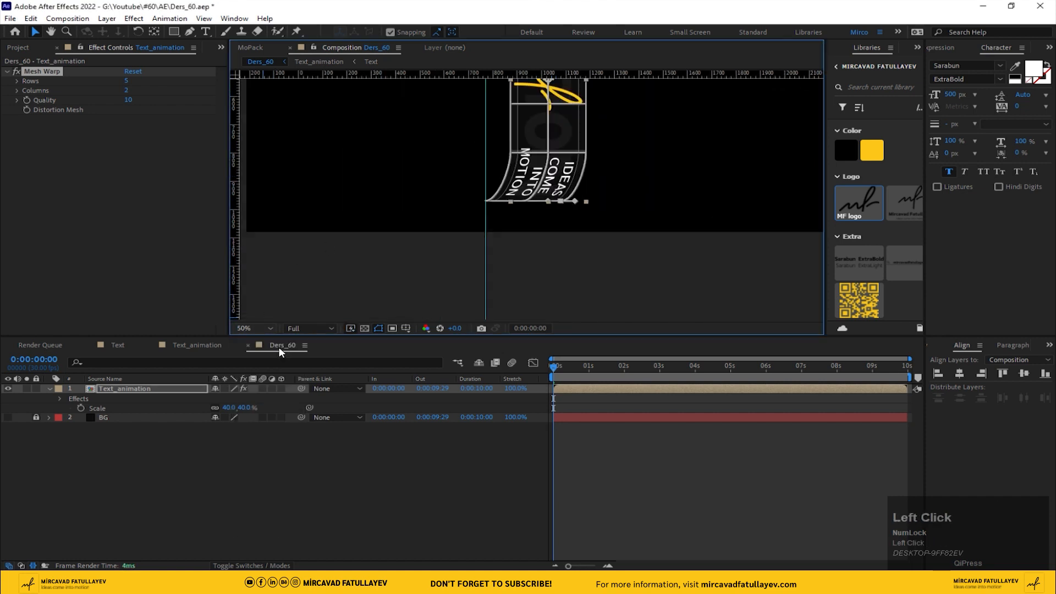
{"action": "key", "text": "space"}
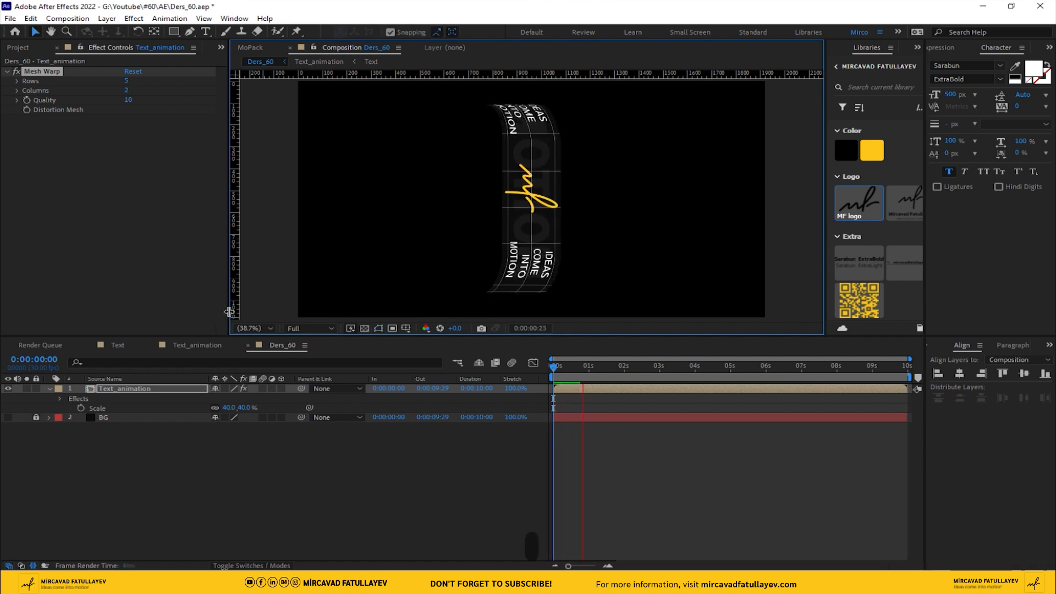
{"action": "left_click", "coordinate": [578, 371]}
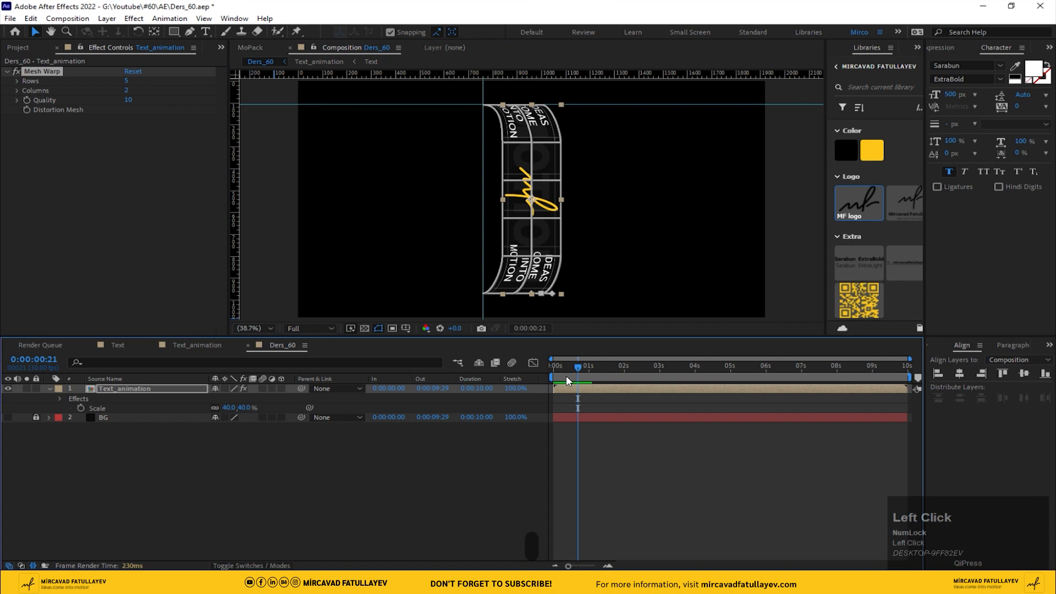
Duplicate the Text_animation layer and set the lower copy's rotation to 180°.
{"action": "left_click", "coordinate": [132, 387]}
{"action": "key", "text": "ctrl+d"}
{"action": "left_click", "coordinate": [122, 400]}
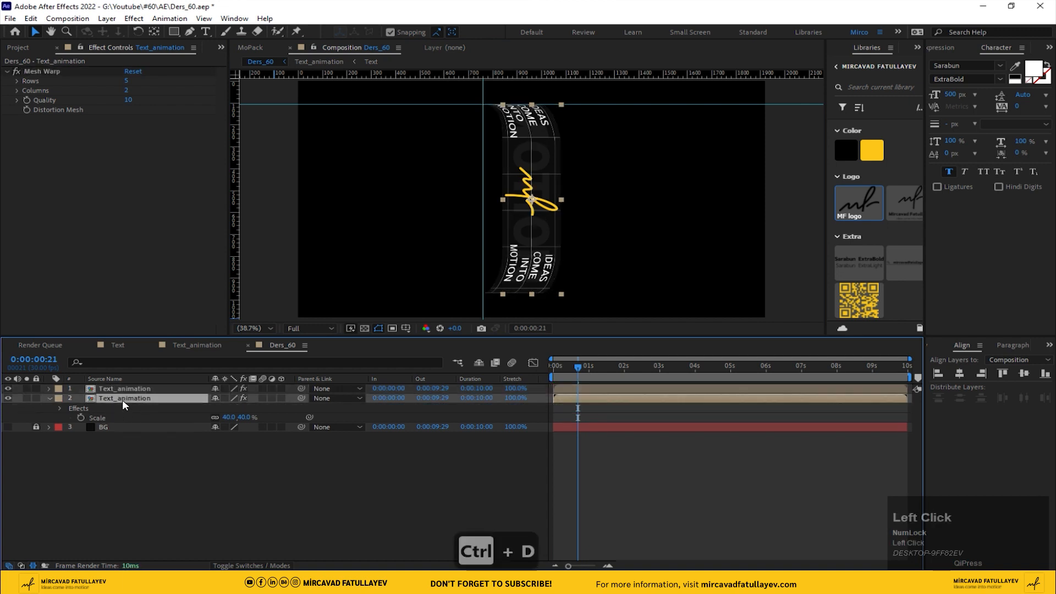
{"action": "key", "text": "r"}
{"action": "left_click", "coordinate": [231, 408]}
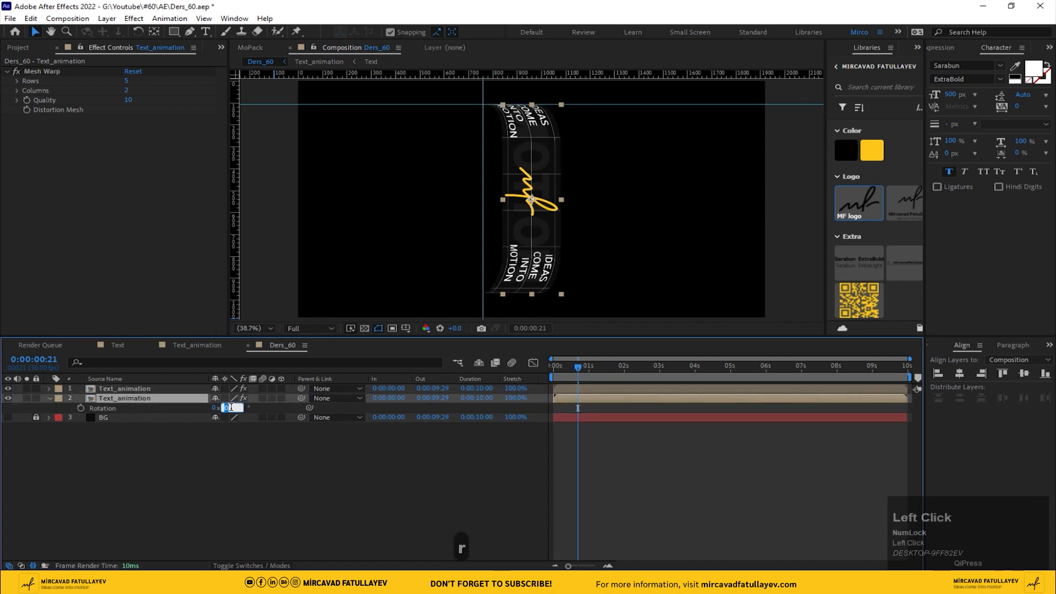
{"action": "type", "text": "180"}
{"action": "key", "text": "Return"}
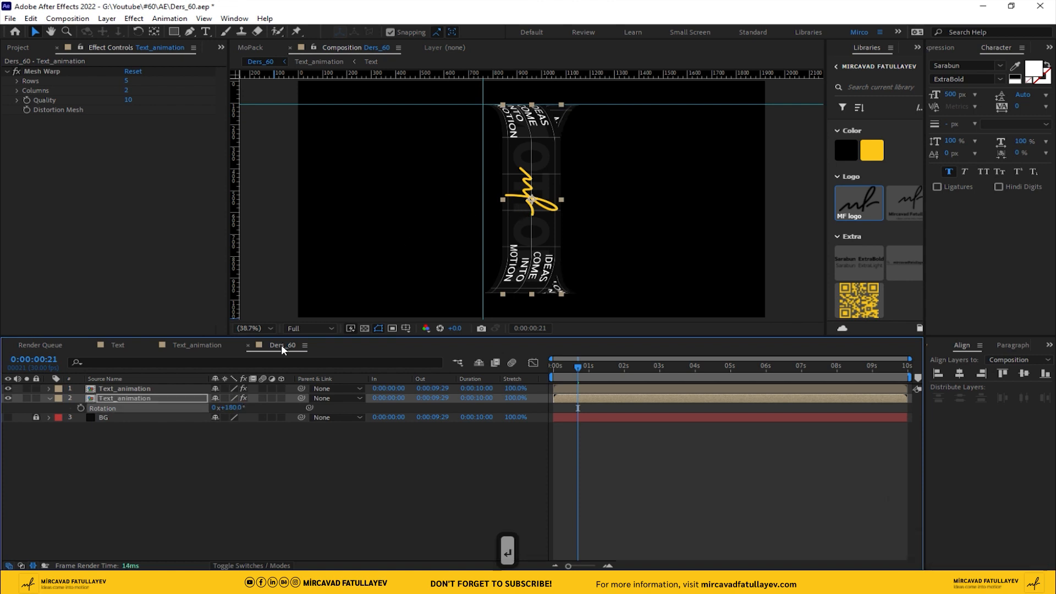
Show the transparency grid and move the rotated copy about 150 px left so its top curve joins the front strip's top-left corner.
{"action": "left_click", "coordinate": [364, 328]}
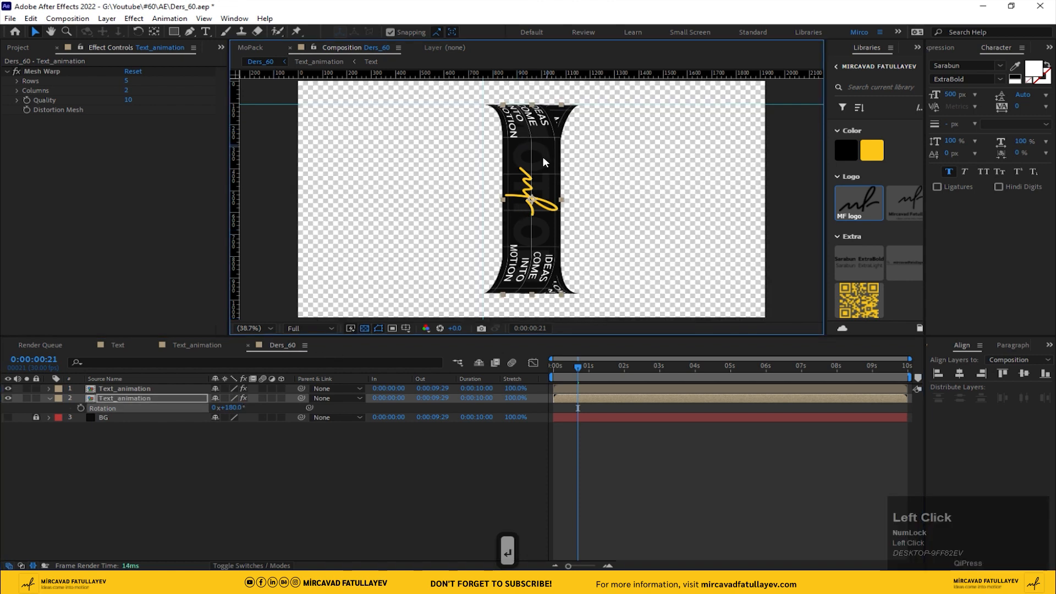
{"action": "scroll", "coordinate": [461, 117], "scroll_direction": "up", "scroll_amount": 3}
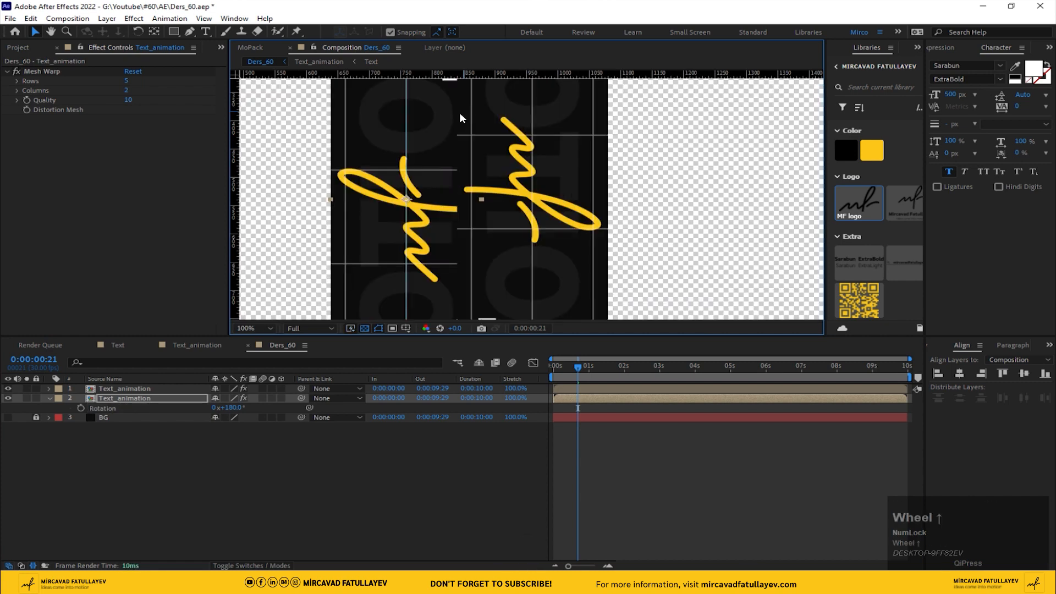
{"action": "left_click_drag", "start_coordinate": [461, 118], "coordinate": [488, 338]}
{"action": "scroll", "coordinate": [405, 201], "scroll_direction": "up", "scroll_amount": 1}
{"action": "left_click_drag", "start_coordinate": [404, 202], "coordinate": [419, 245]}
{"action": "scroll", "coordinate": [405, 239], "scroll_direction": "down", "scroll_amount": 1}
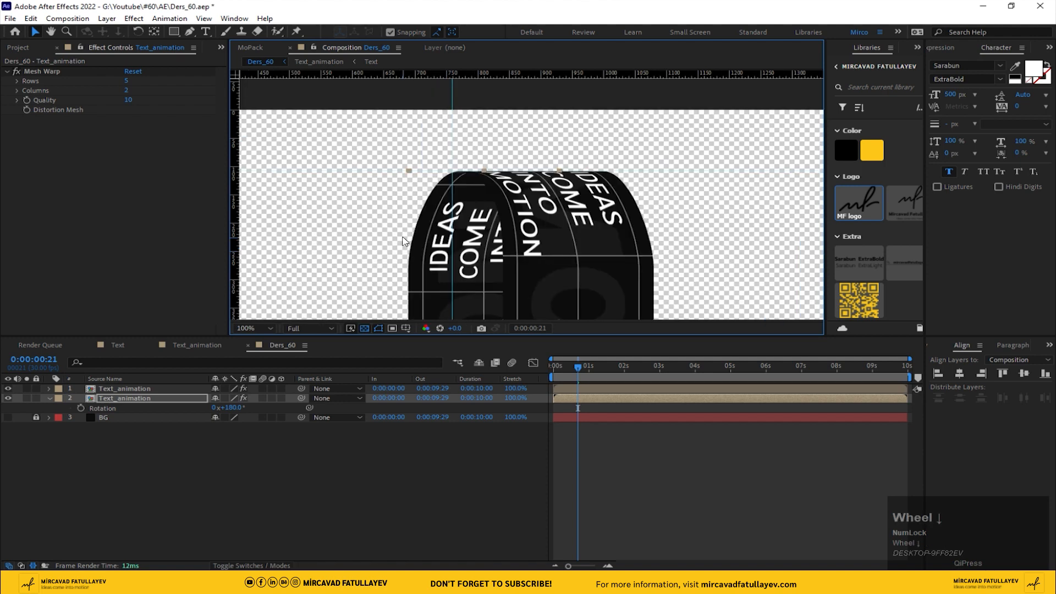
{"action": "middle_click", "coordinate": [464, 264]}
{"action": "scroll", "coordinate": [449, 183], "scroll_direction": "down", "scroll_amount": 2}
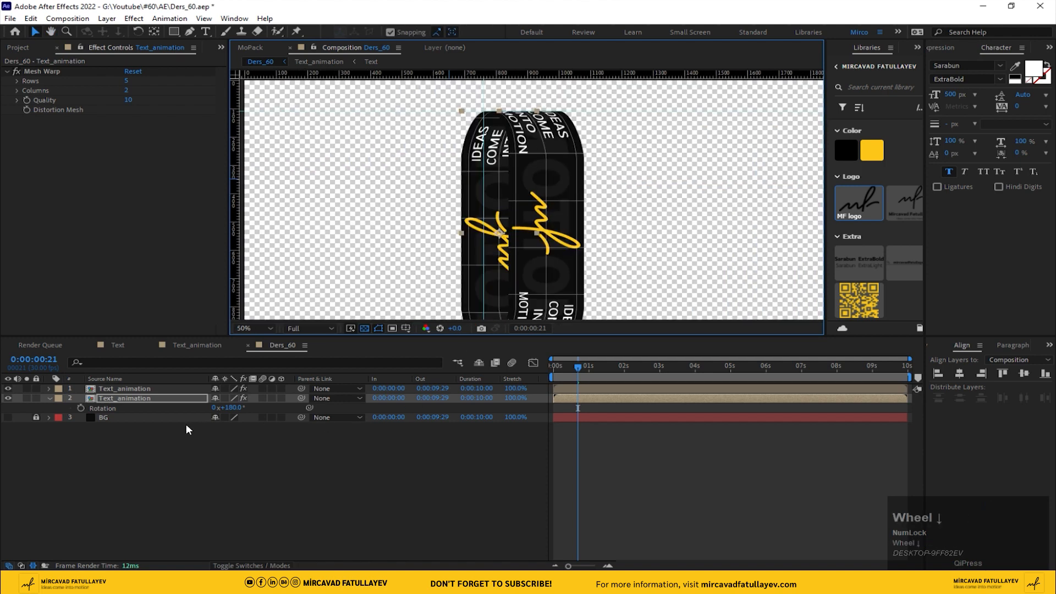
Apply a Drop Shadow effect to the upper Text_animation layer.
{"action": "left_click", "coordinate": [133, 446]}
{"action": "left_click", "coordinate": [124, 396]}
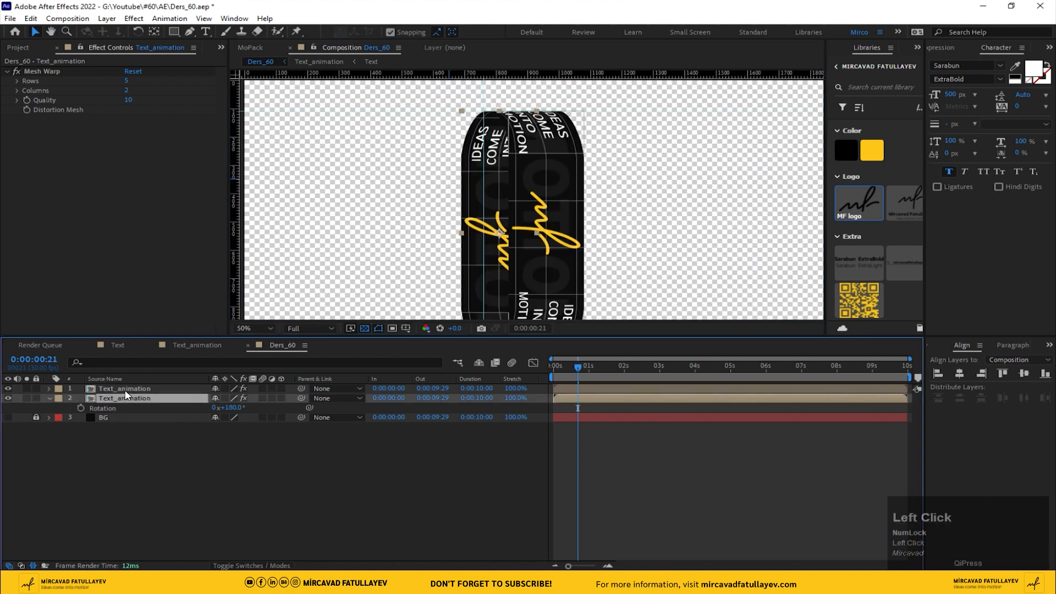
{"action": "left_click", "coordinate": [125, 390]}
{"action": "key", "text": "ctrl+space"}
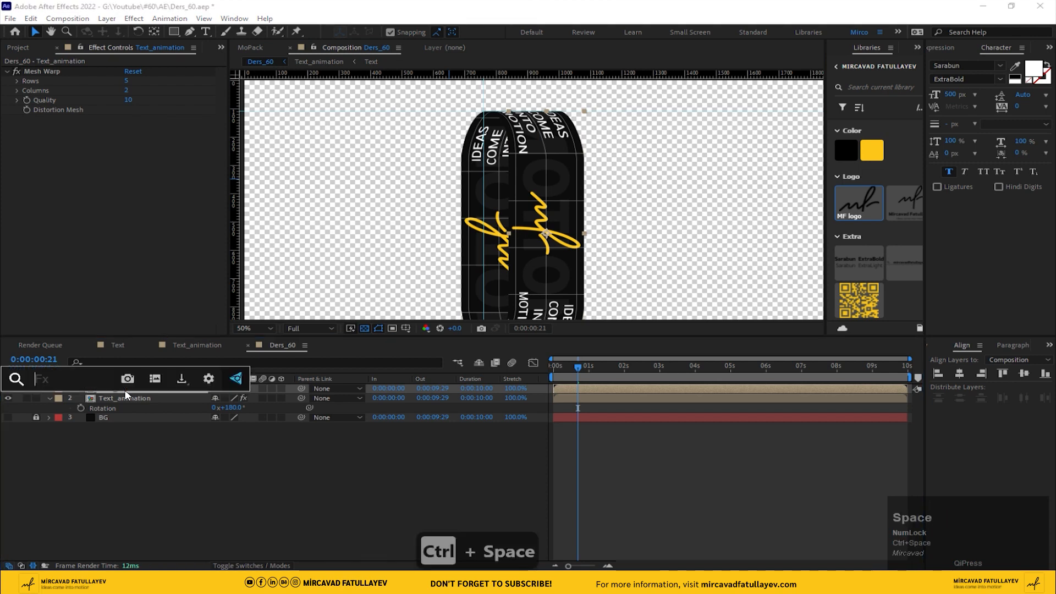
{"action": "type", "text": "dr"}
{"action": "left_click", "coordinate": [93, 409]}
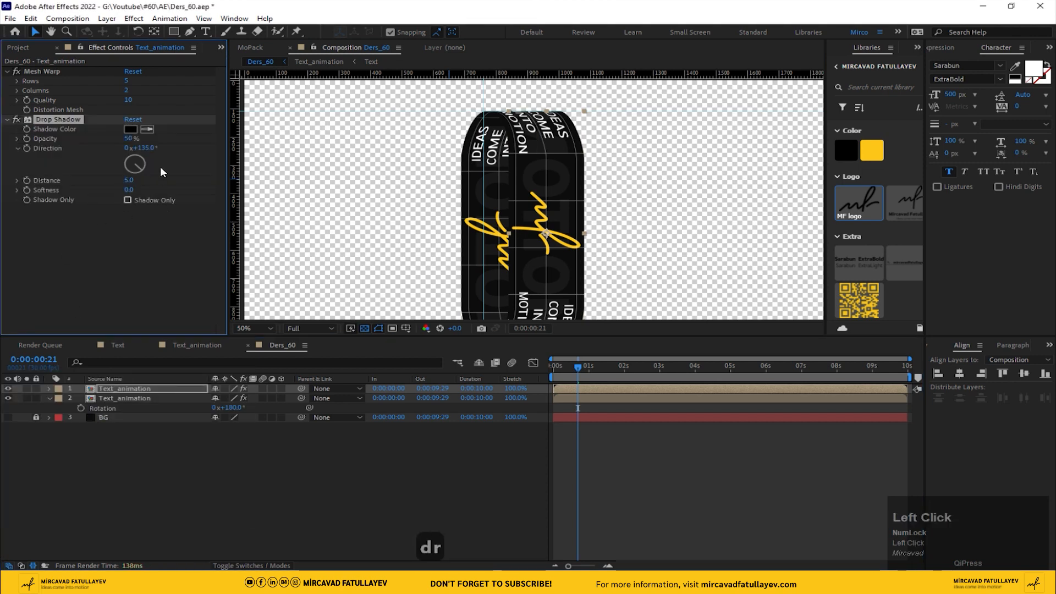
Set the drop shadow's distance to 64, softness to 89 and direction to 245° so it falls on the rear strip.
{"action": "left_click_drag", "start_coordinate": [130, 180], "coordinate": [156, 173]}
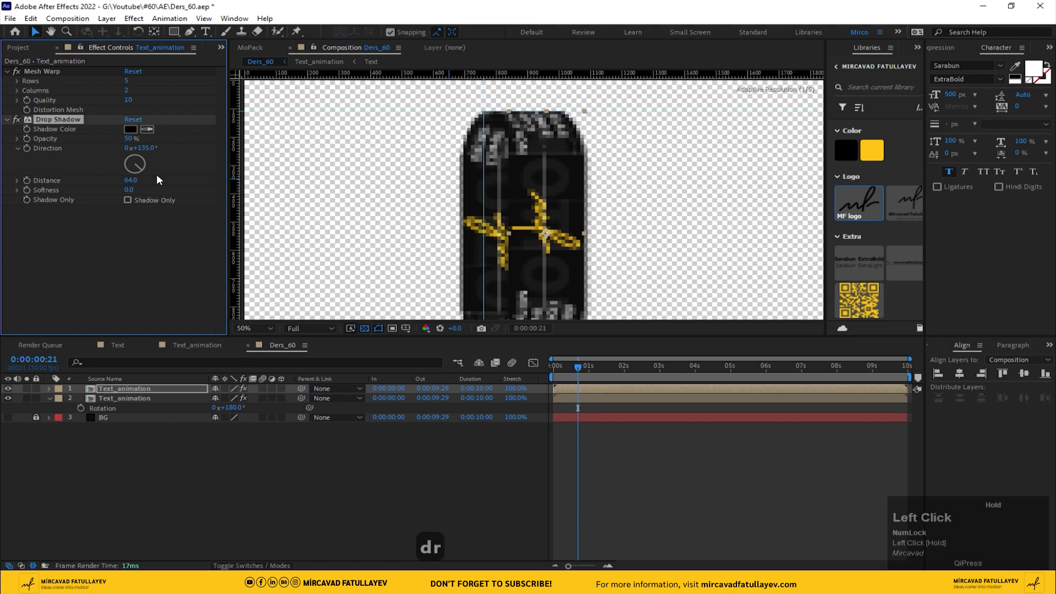
{"action": "scroll", "coordinate": [514, 224], "scroll_direction": "up", "scroll_amount": 2}
{"action": "left_click_drag", "start_coordinate": [515, 209], "coordinate": [562, 120]}
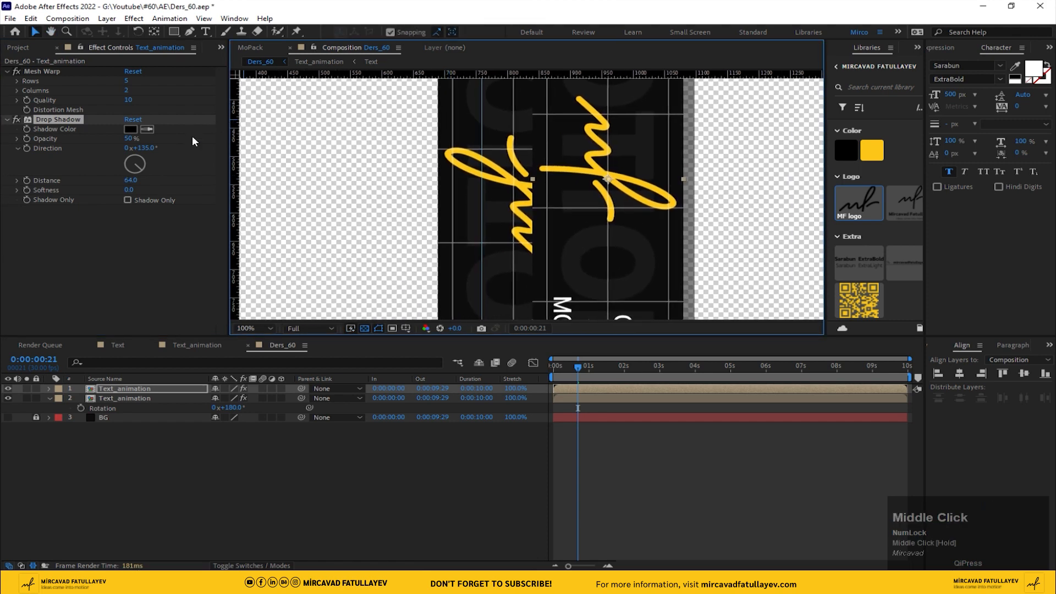
{"action": "left_click_drag", "start_coordinate": [144, 175], "coordinate": [177, 186]}
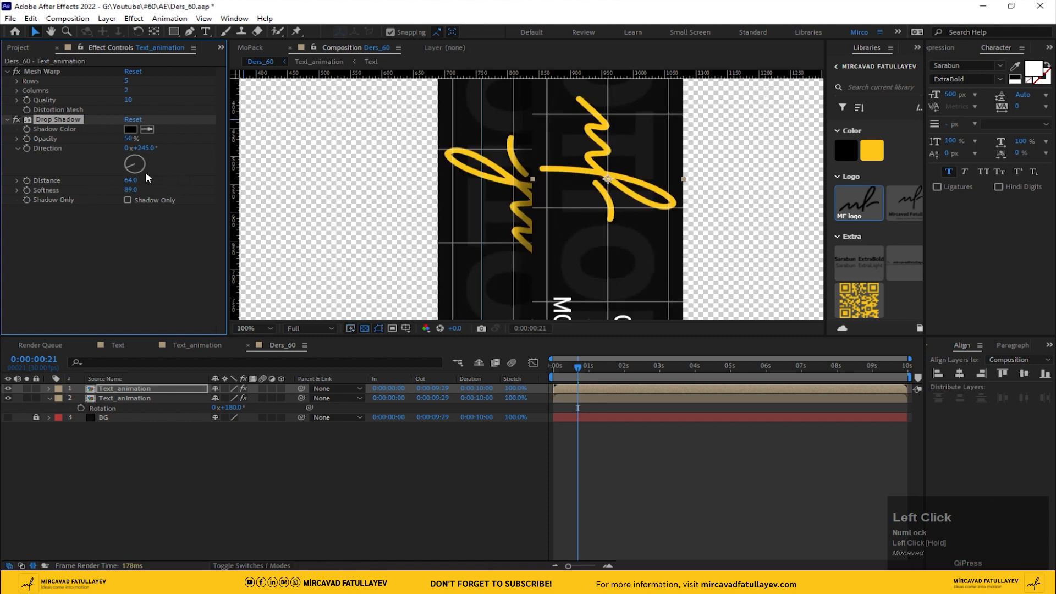
Set the drop shadow's distance to 79 and play back the band's motion, returning the playhead to the first frame.
{"action": "left_click_drag", "start_coordinate": [129, 182], "coordinate": [136, 180]}
{"action": "scroll", "coordinate": [538, 198], "scroll_direction": "down", "scroll_amount": 2}
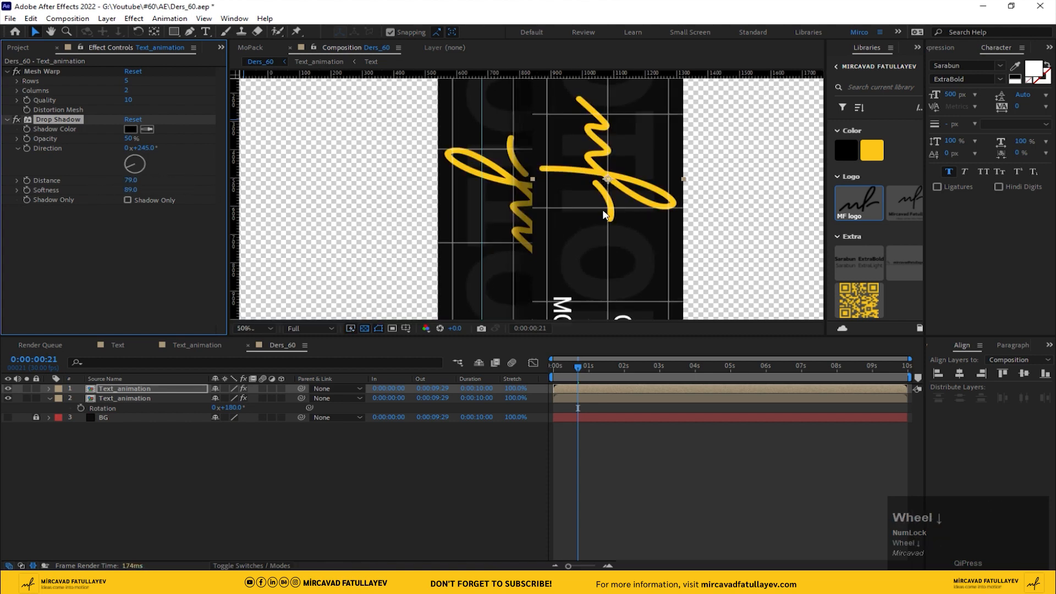
{"action": "key", "text": "space"}
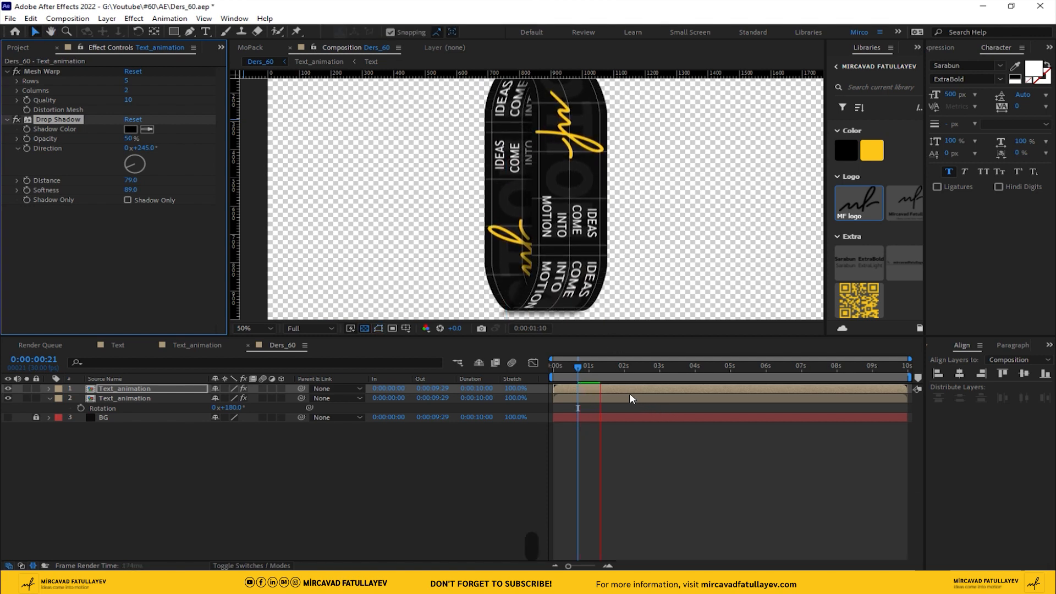
{"action": "key", "text": "space"}
{"action": "left_click_drag", "start_coordinate": [578, 368], "coordinate": [434, 383]}
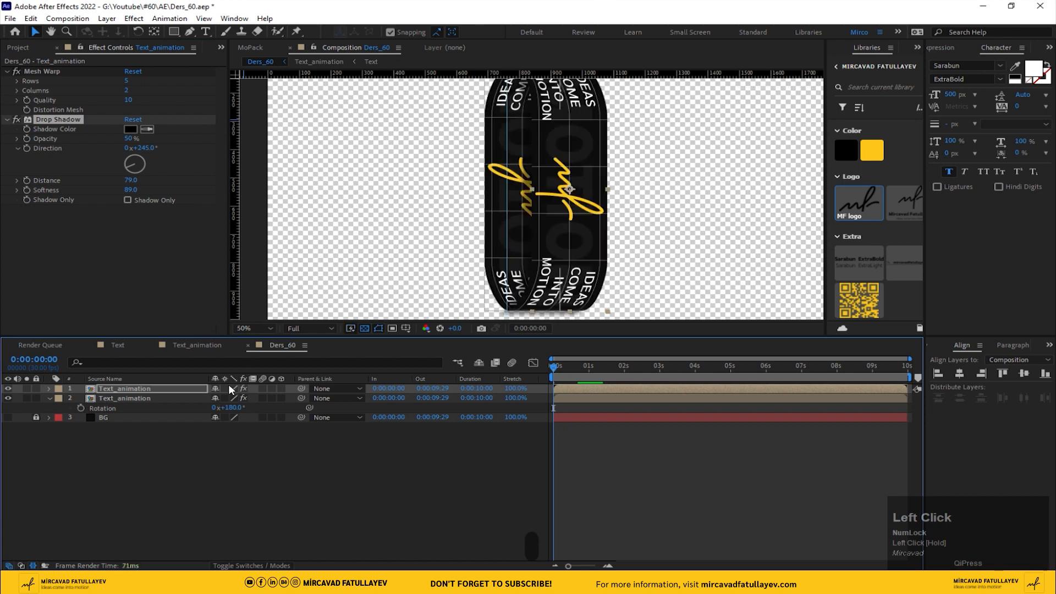
Give both Text_animation layers the Yellow label and duplicate them.
{"action": "left_click", "coordinate": [113, 397], "text": "shift"}
{"action": "left_click", "coordinate": [58, 397]}
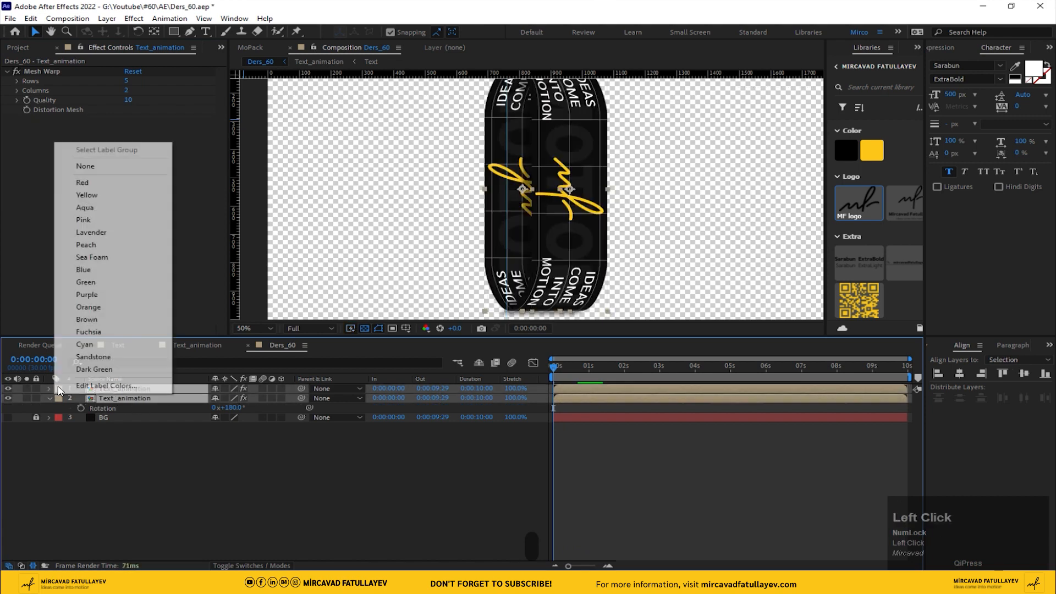
{"action": "left_click", "coordinate": [113, 195]}
{"action": "key", "text": "ctrl+d"}
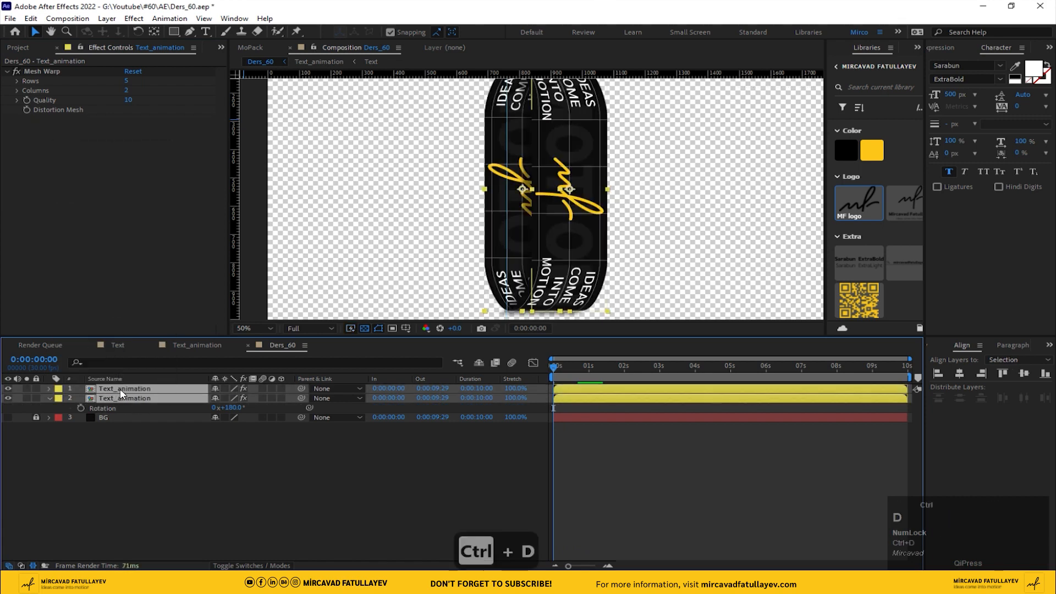
Give the two duplicated Text_animation layers the Blue label and stack them together above the yellow pair.
{"action": "left_click", "coordinate": [110, 407]}
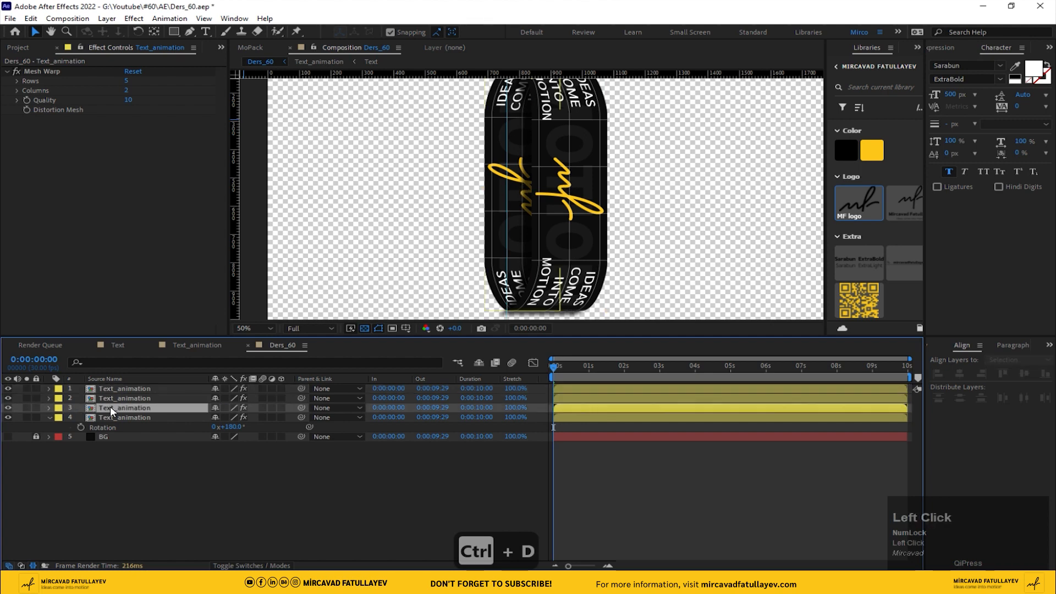
{"action": "left_click", "coordinate": [108, 389], "text": "ctrl"}
{"action": "left_click", "coordinate": [56, 392]}
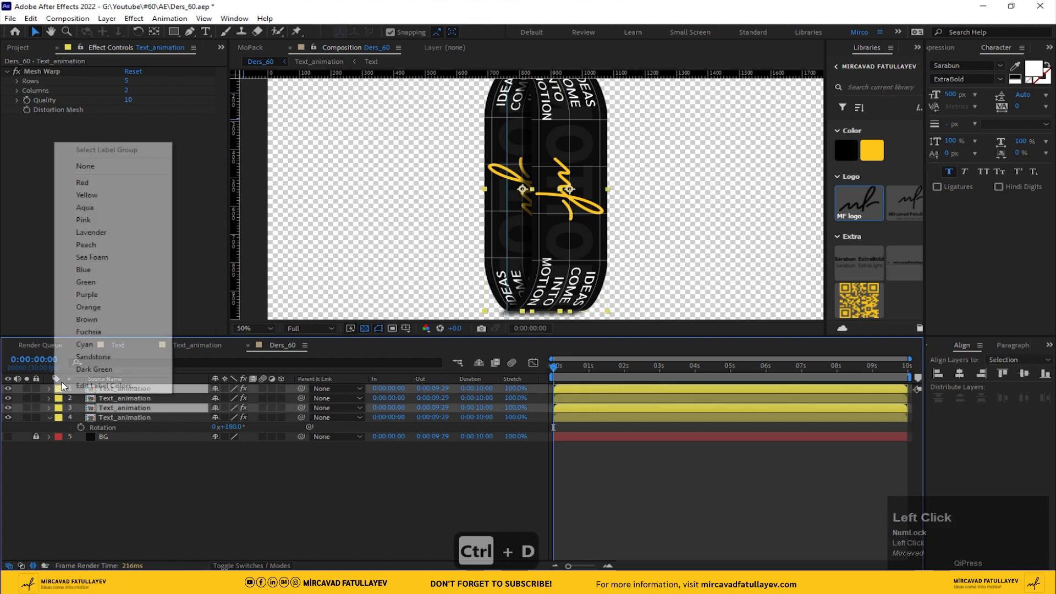
{"action": "left_click", "coordinate": [110, 269]}
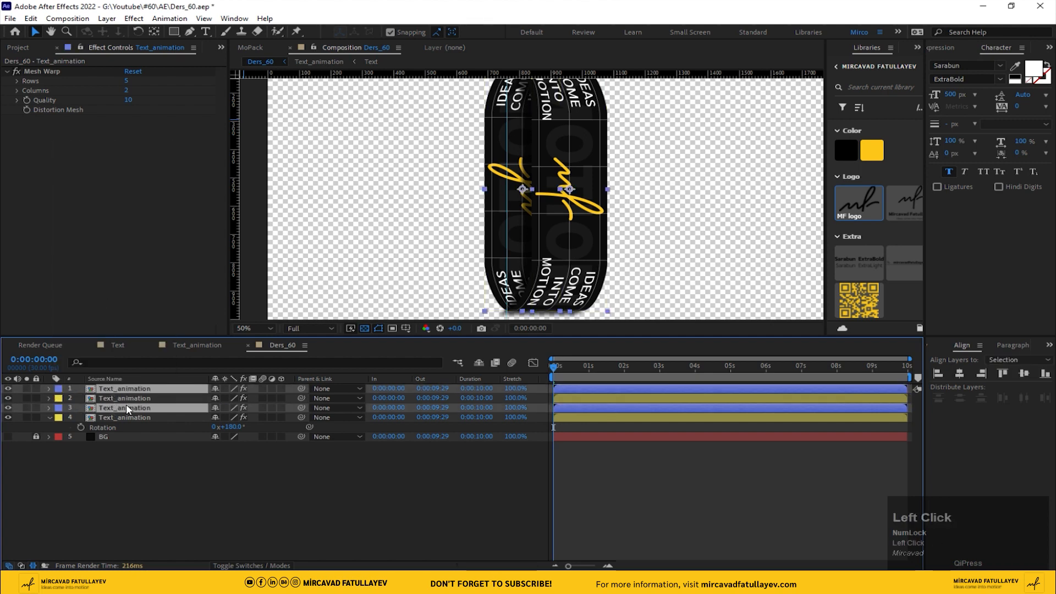
{"action": "left_click_drag", "start_coordinate": [121, 407], "coordinate": [122, 399]}
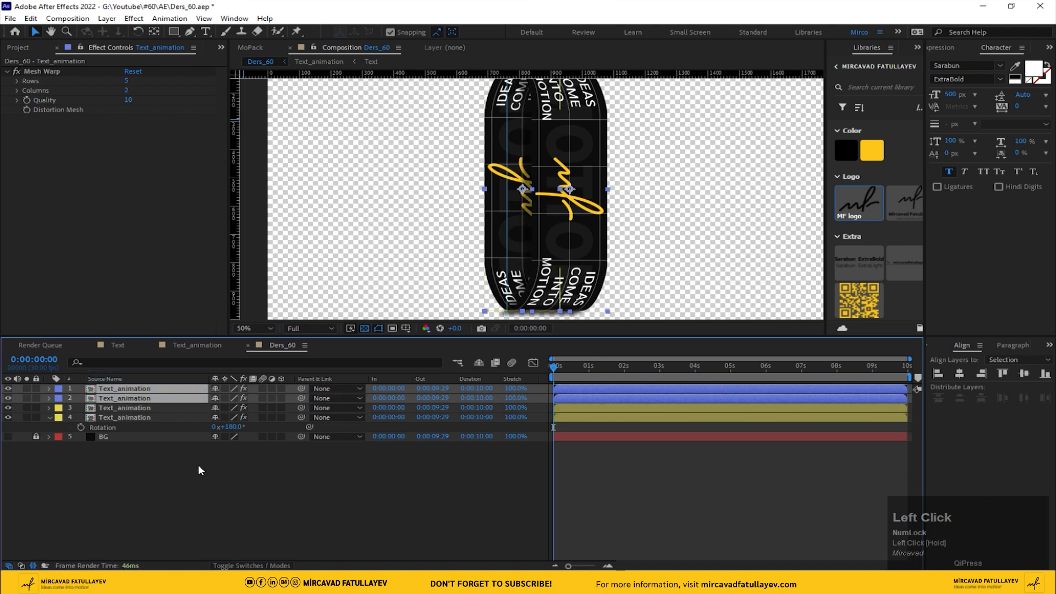
Add a null object and parent the two blue Text_animation layers to it.
{"action": "right_click", "coordinate": [229, 470]}
{"action": "mouse_move", "coordinate": [347, 337]}
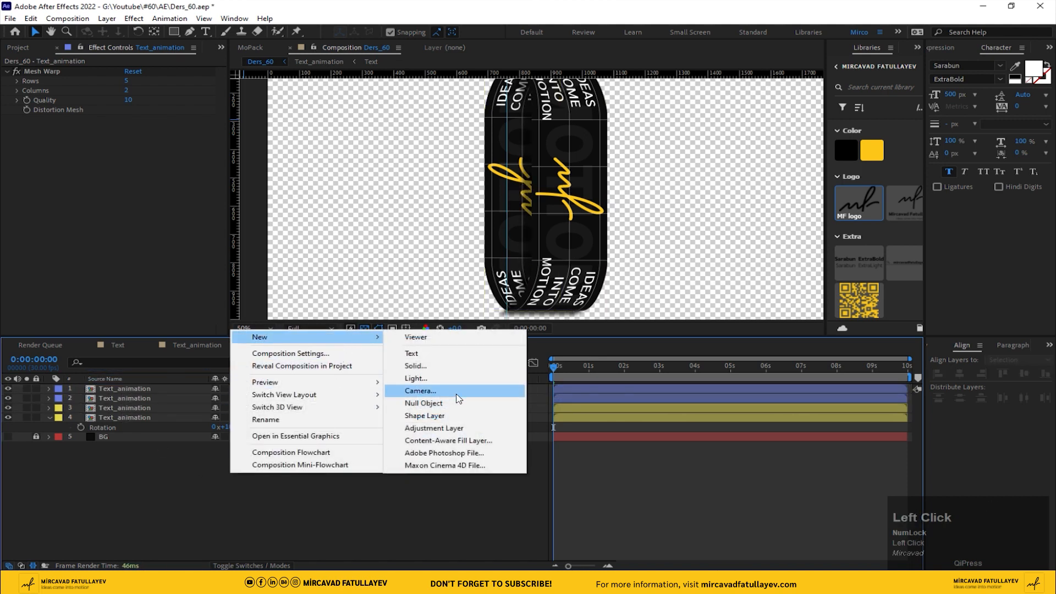
{"action": "left_click", "coordinate": [423, 403]}
{"action": "left_click", "coordinate": [121, 395]}
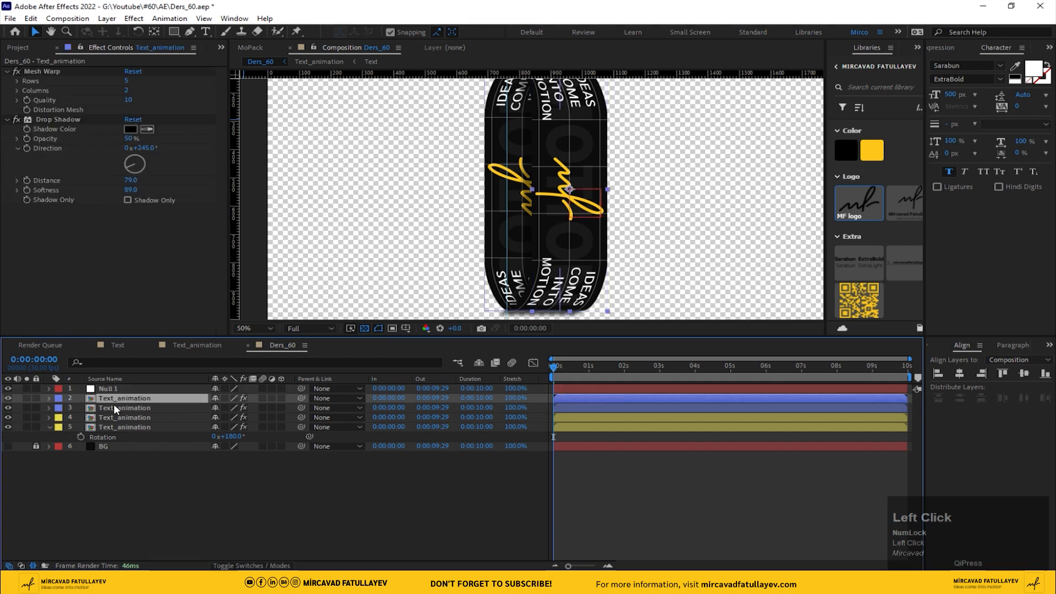
{"action": "left_click", "coordinate": [114, 408], "text": "shift"}
{"action": "left_click_drag", "start_coordinate": [300, 397], "coordinate": [127, 392]}
Set the null's rotation to 90° to turn the blue band horizontal.
{"action": "left_click", "coordinate": [127, 393]}
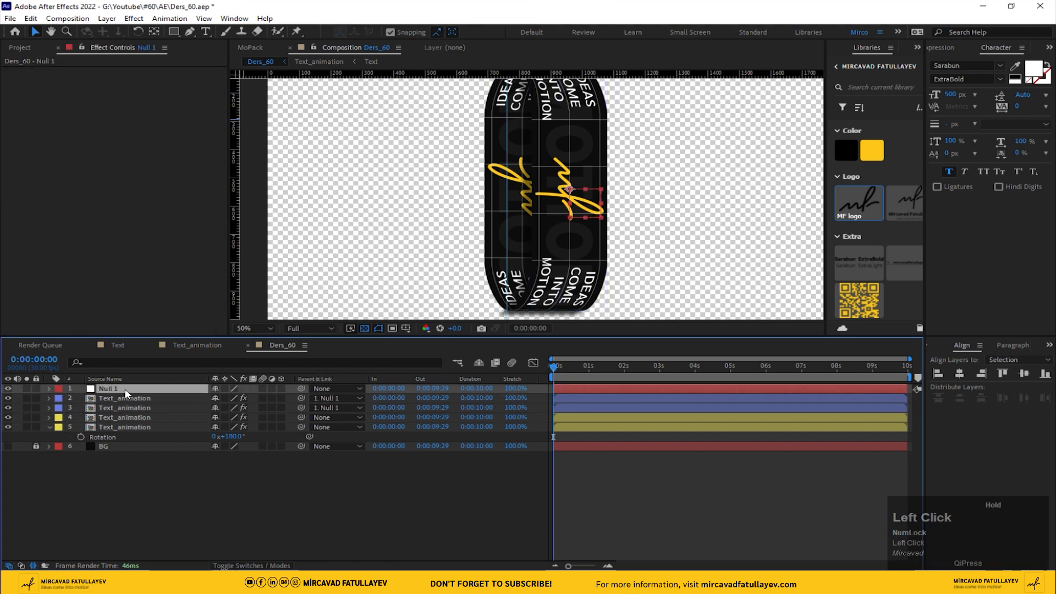
{"action": "key", "text": "r"}
{"action": "left_click", "coordinate": [227, 398]}
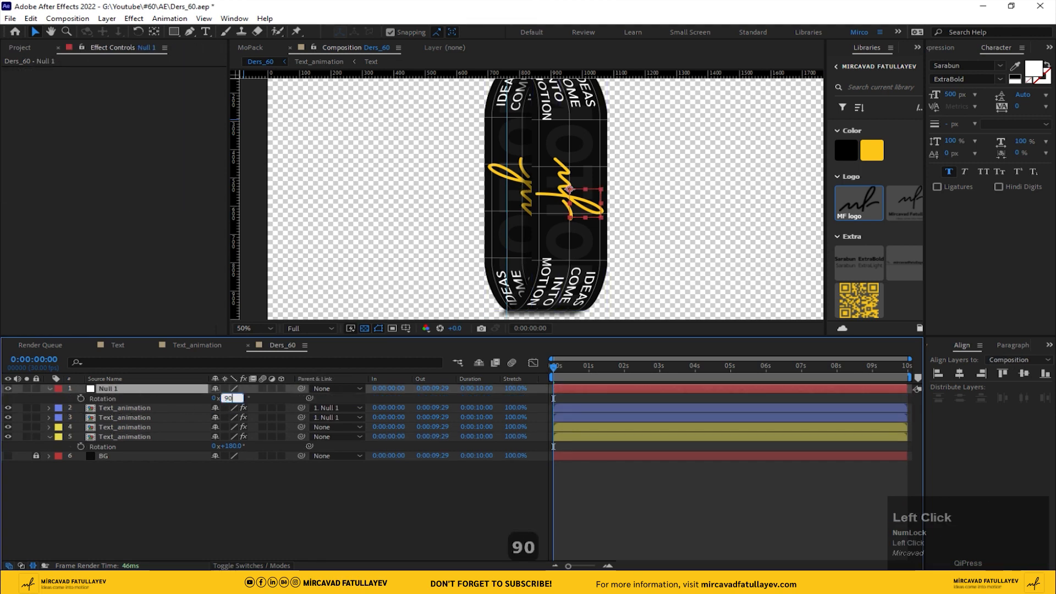
{"action": "key", "text": "Return"}
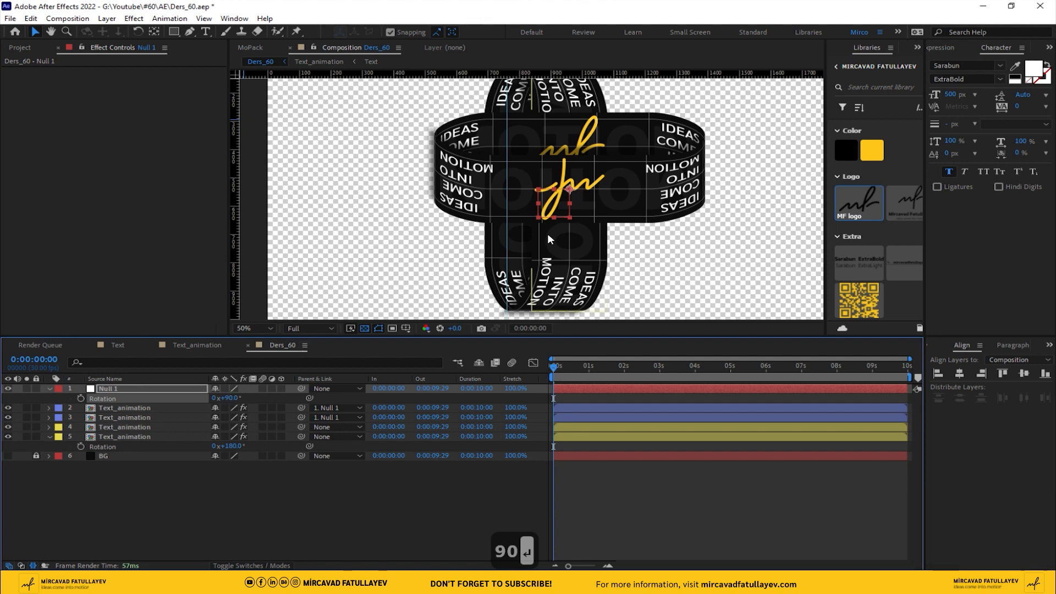
Alternate the strip layers beneath the null as yellow, blue, yellow, blue, with the blue Drop Shadow layer lowest, to interlace the bands.
{"action": "left_click", "coordinate": [122, 410]}
{"action": "left_click", "coordinate": [122, 417]}
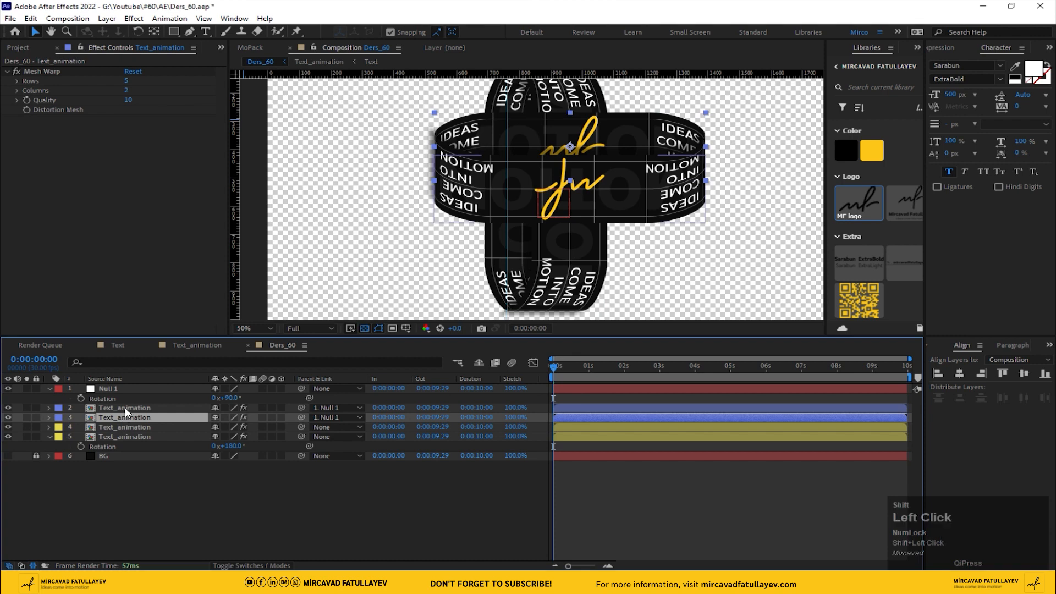
{"action": "left_click", "coordinate": [126, 413], "text": "shift"}
{"action": "left_click", "coordinate": [133, 477]}
{"action": "left_click_drag", "start_coordinate": [121, 416], "coordinate": [121, 444]}
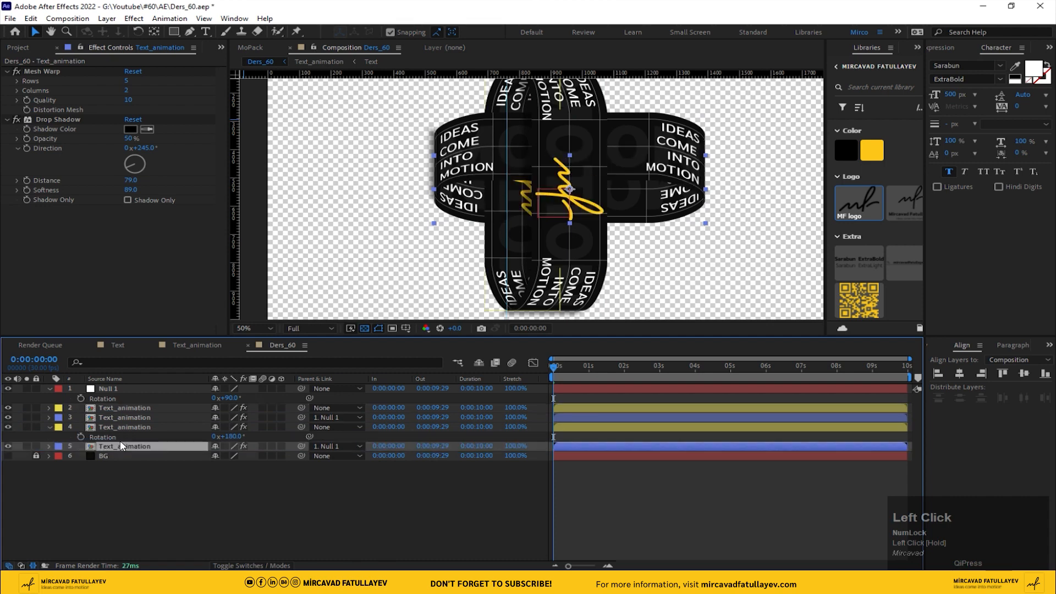
Set the null's position to 886, 673 to shift the horizontal band down and left.
{"action": "left_click", "coordinate": [165, 388]}
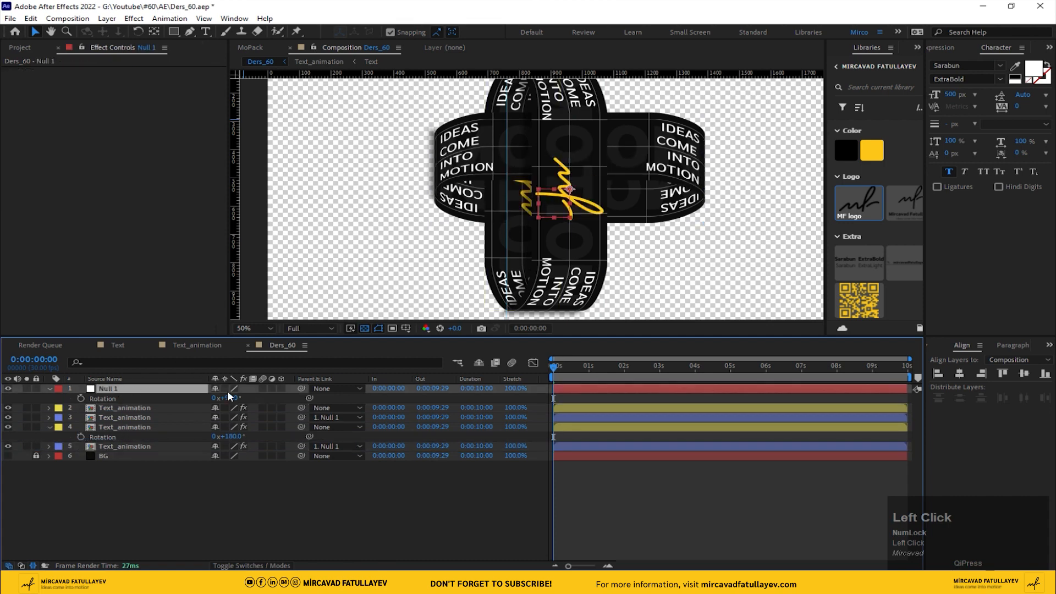
{"action": "key", "text": "p"}
{"action": "left_click_drag", "start_coordinate": [238, 397], "coordinate": [295, 403]}
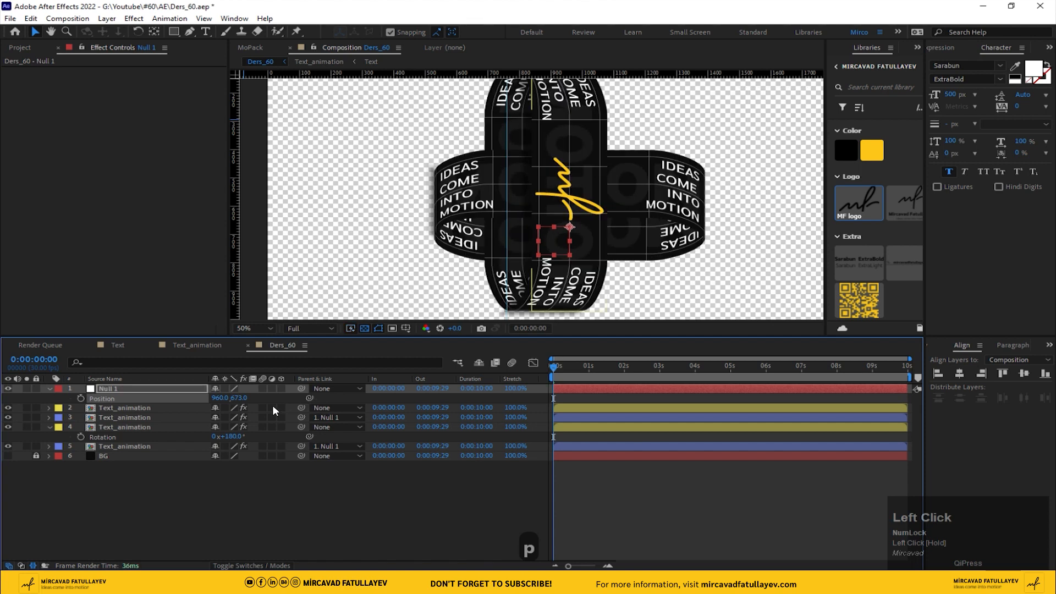
{"action": "left_click", "coordinate": [211, 397]}
{"action": "left_click_drag", "start_coordinate": [214, 399], "coordinate": [184, 401]}
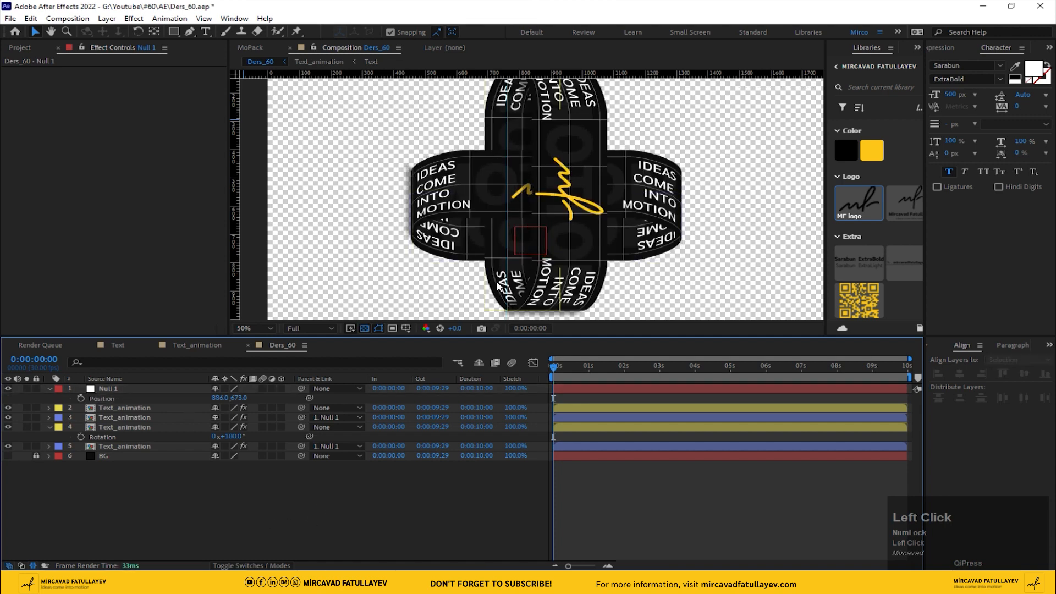
Move the Drop Shadow effect from the lowest blue Text_animation layer to the upper blue one.
{"action": "scroll", "coordinate": [480, 267], "scroll_direction": "up", "scroll_amount": 2}
{"action": "left_click_drag", "start_coordinate": [480, 267], "coordinate": [405, 167]}
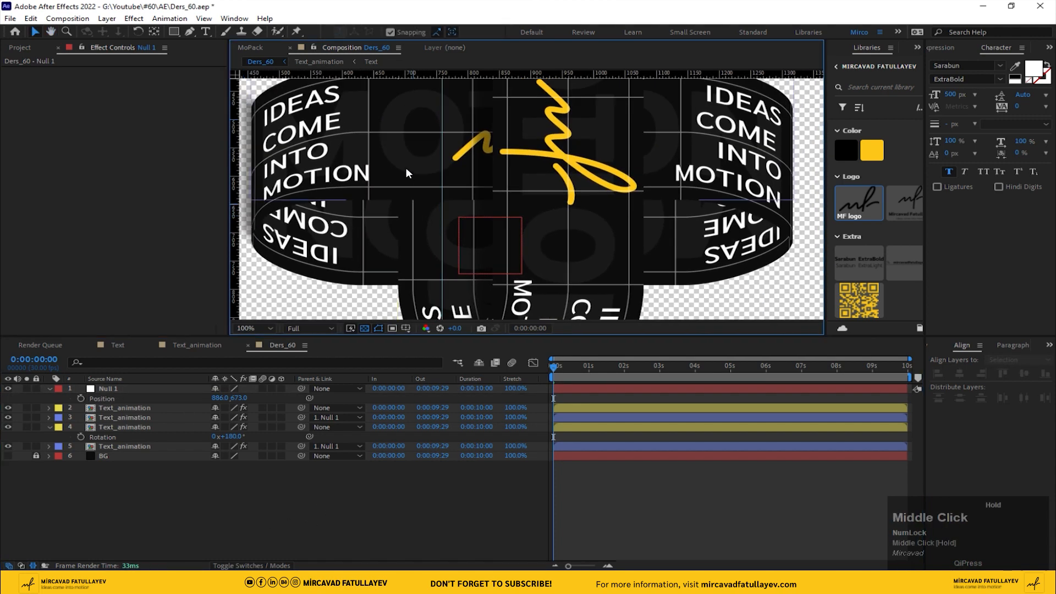
{"action": "left_click", "coordinate": [404, 164]}
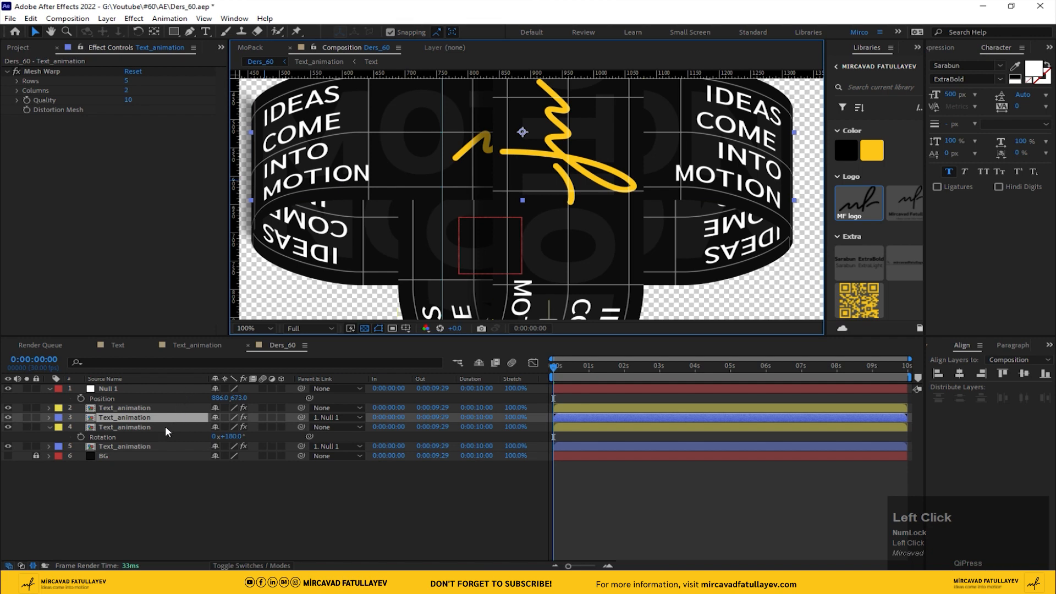
{"action": "left_click", "coordinate": [123, 448]}
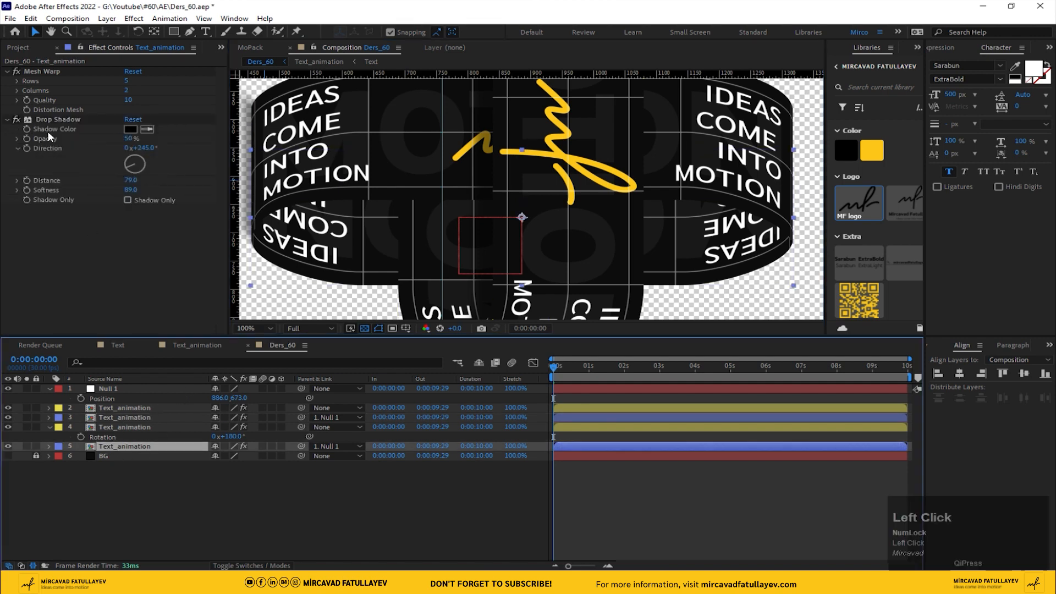
{"action": "left_click", "coordinate": [60, 120]}
{"action": "key", "text": "ctrl+x"}
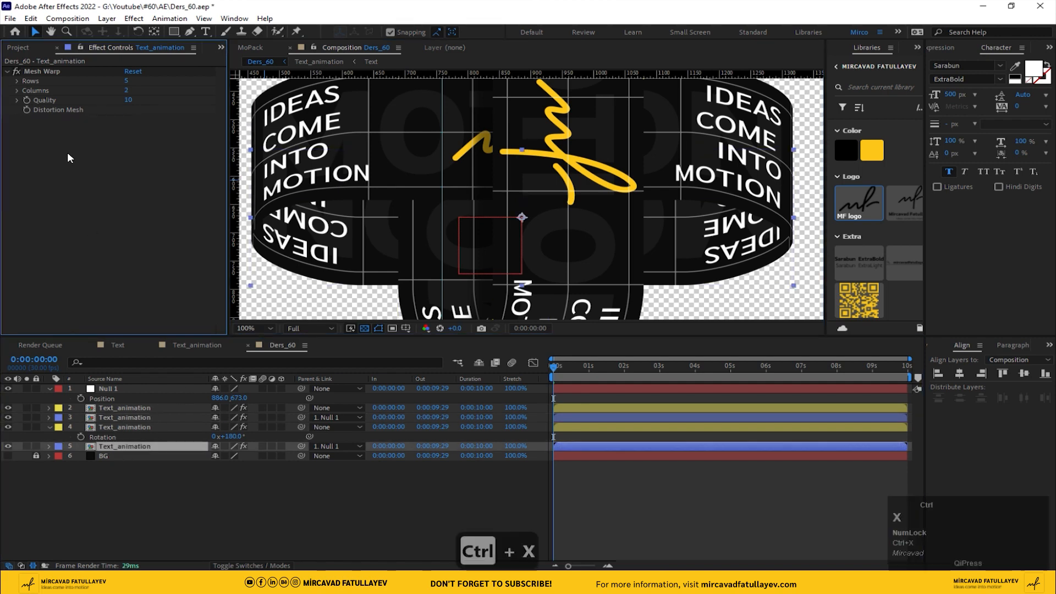
{"action": "left_click", "coordinate": [122, 417]}
{"action": "key", "text": "ctrl+v"}
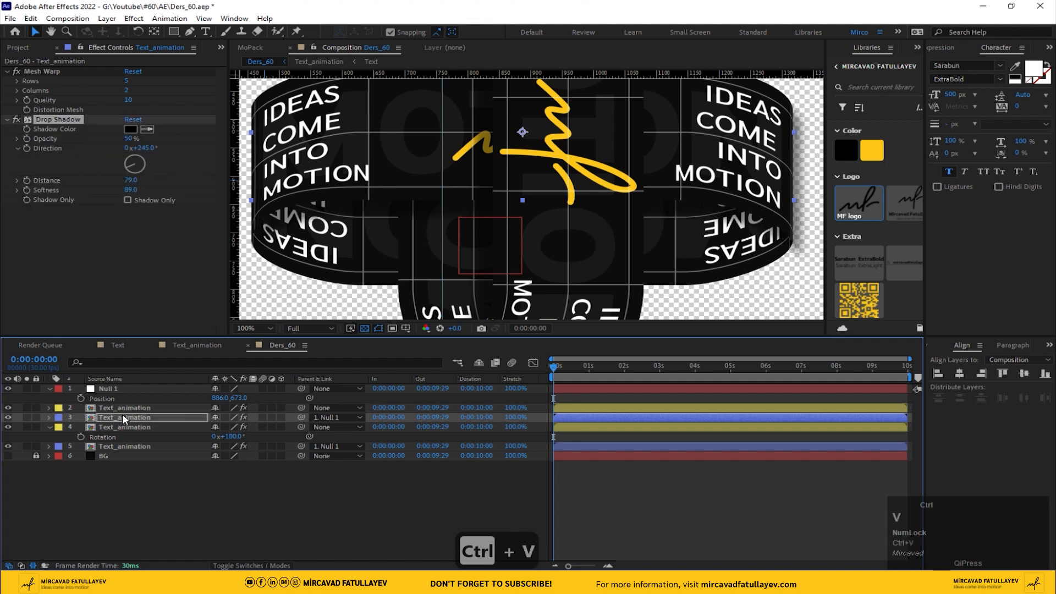
{"action": "scroll", "coordinate": [528, 198], "scroll_direction": "down", "scroll_amount": 2}
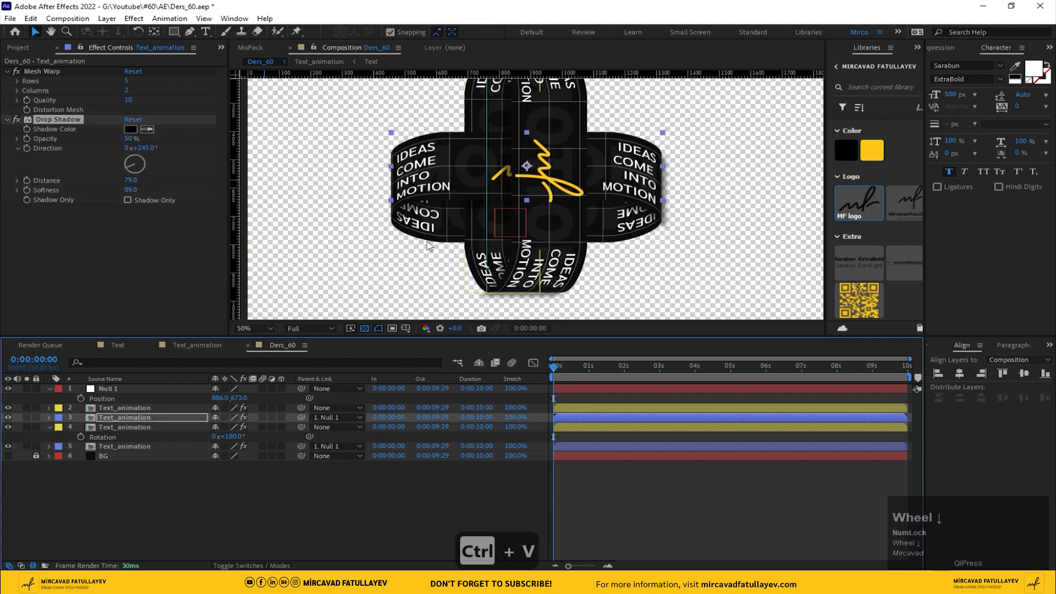
Paste the same Drop Shadow effect onto the yellow layer rotated 180°.
{"action": "left_click", "coordinate": [480, 241]}
{"action": "key", "text": "ctrl+v"}
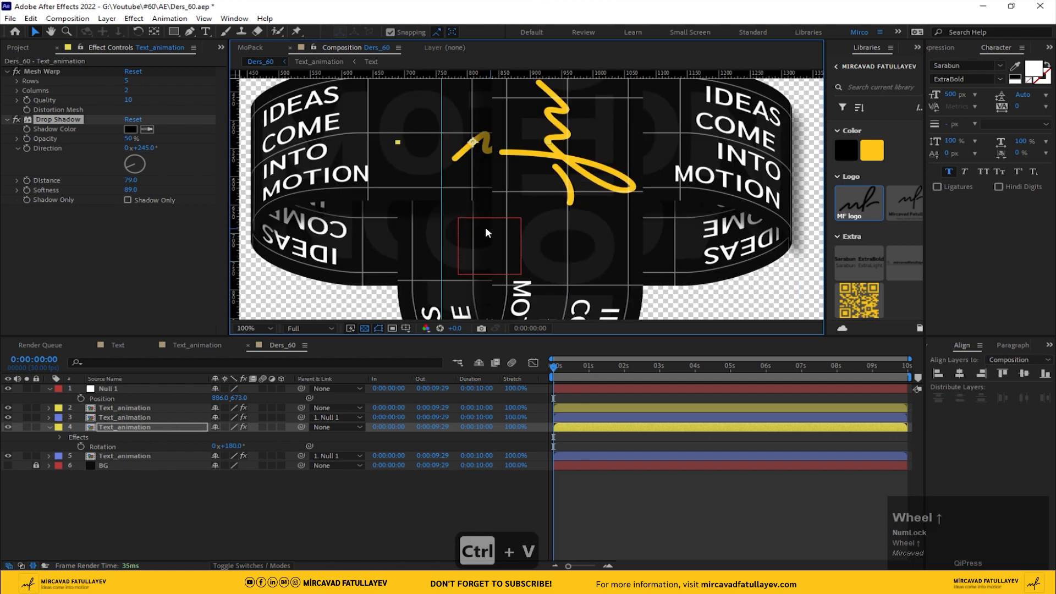
{"action": "scroll", "coordinate": [488, 226], "scroll_direction": "up", "scroll_amount": 2}
{"action": "scroll", "coordinate": [469, 227], "scroll_direction": "down", "scroll_amount": 2}
{"action": "middle_click", "coordinate": [473, 216]}
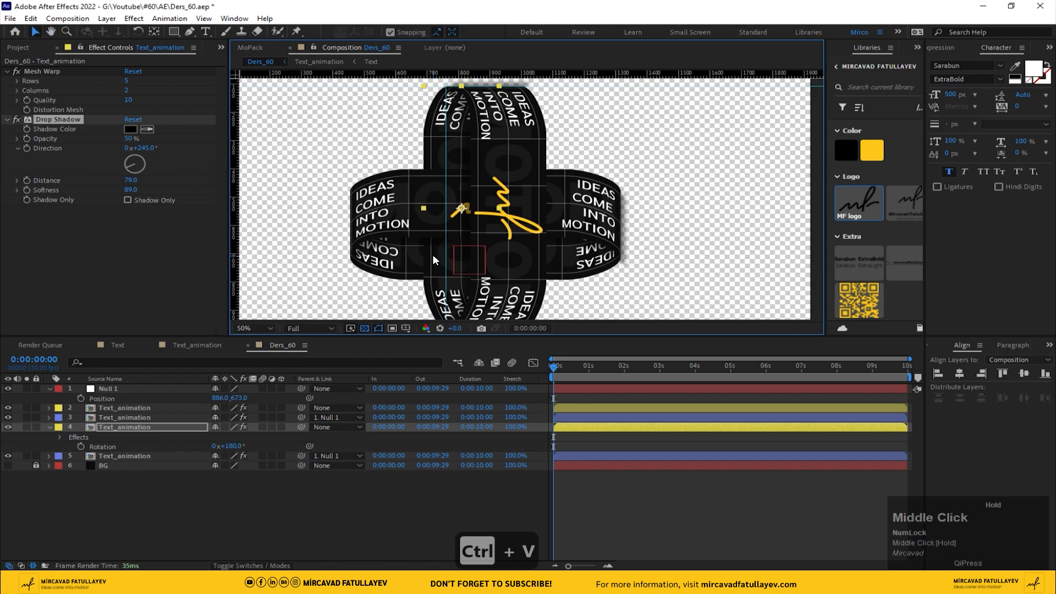
Delete the null and scrub the timeline to 0:00:01:27 to check the interlaced bands in motion.
{"action": "left_click", "coordinate": [127, 388]}
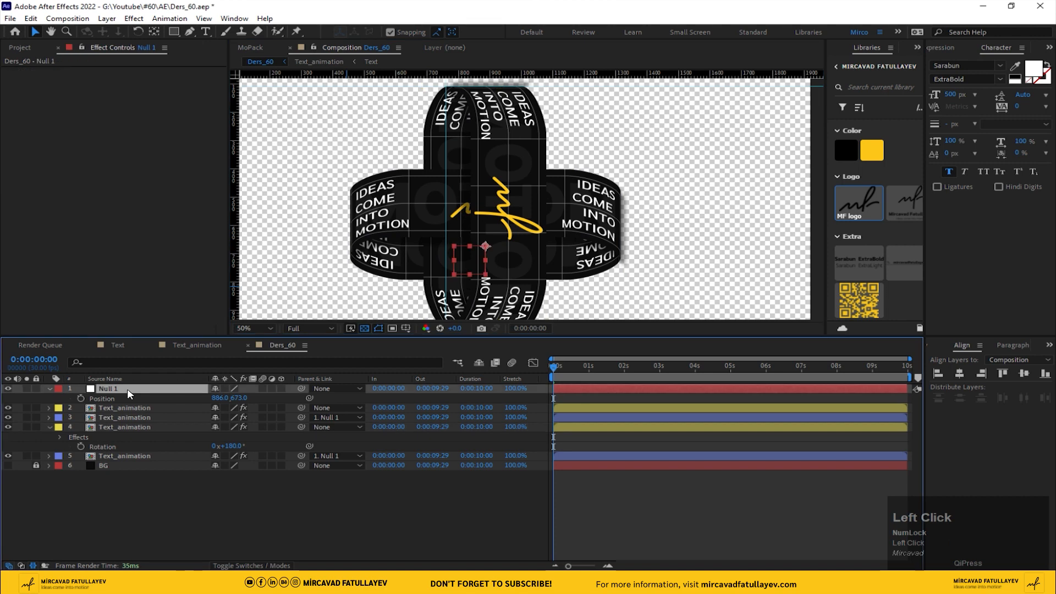
{"action": "key", "text": "Delete"}
{"action": "middle_click", "coordinate": [495, 201]}
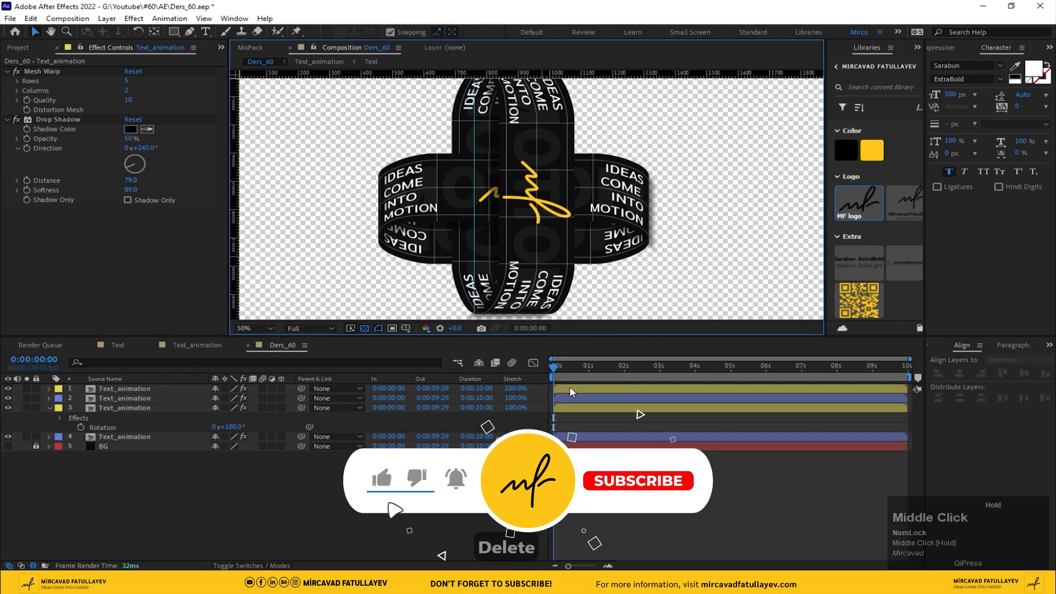
{"action": "left_click", "coordinate": [561, 373]}
{"action": "left_click_drag", "start_coordinate": [560, 371], "coordinate": [621, 368]}
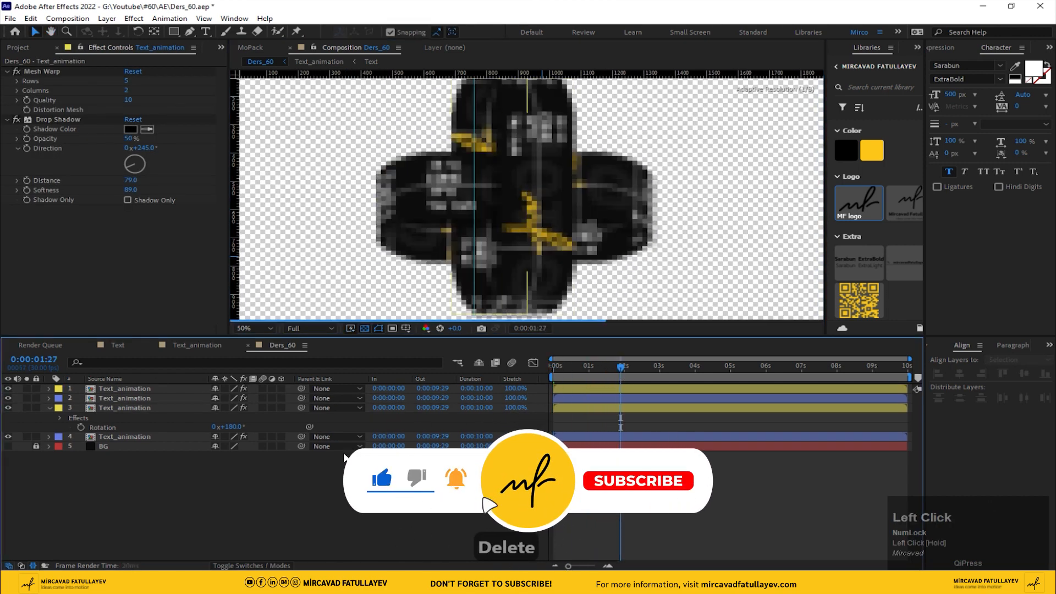
Add a new null object to Ders_60 and reveal its rotation property.
{"action": "right_click", "coordinate": [168, 499]}
{"action": "mouse_move", "coordinate": [253, 362]}
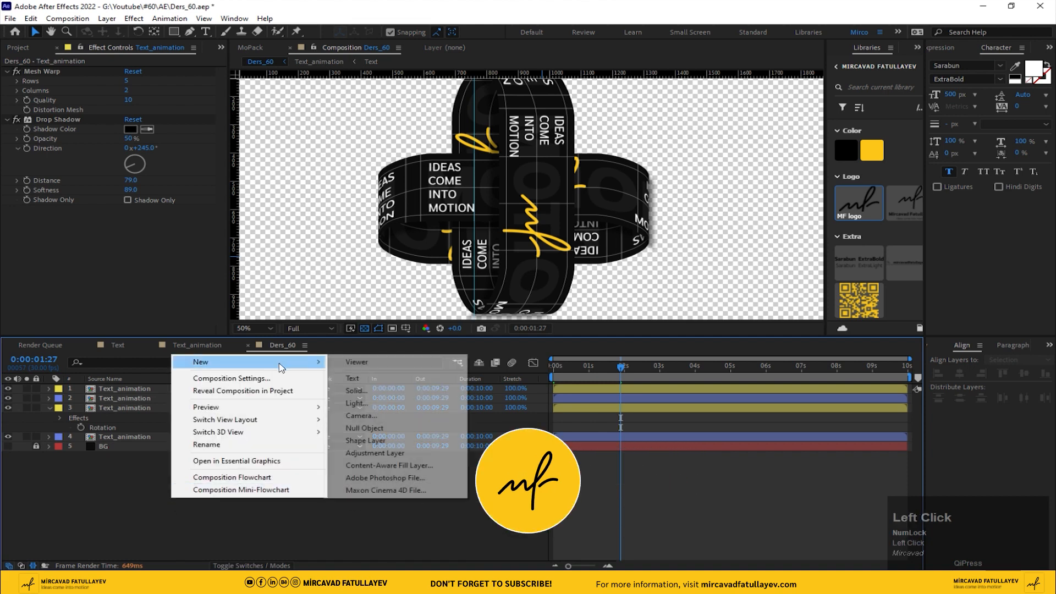
{"action": "left_click", "coordinate": [354, 427]}
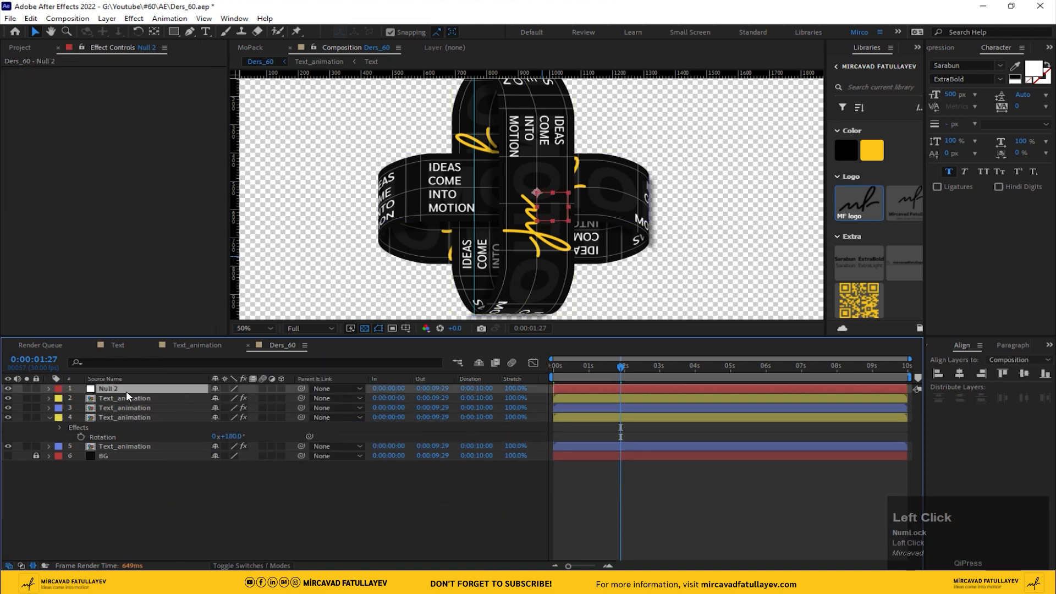
{"action": "key", "text": "r"}
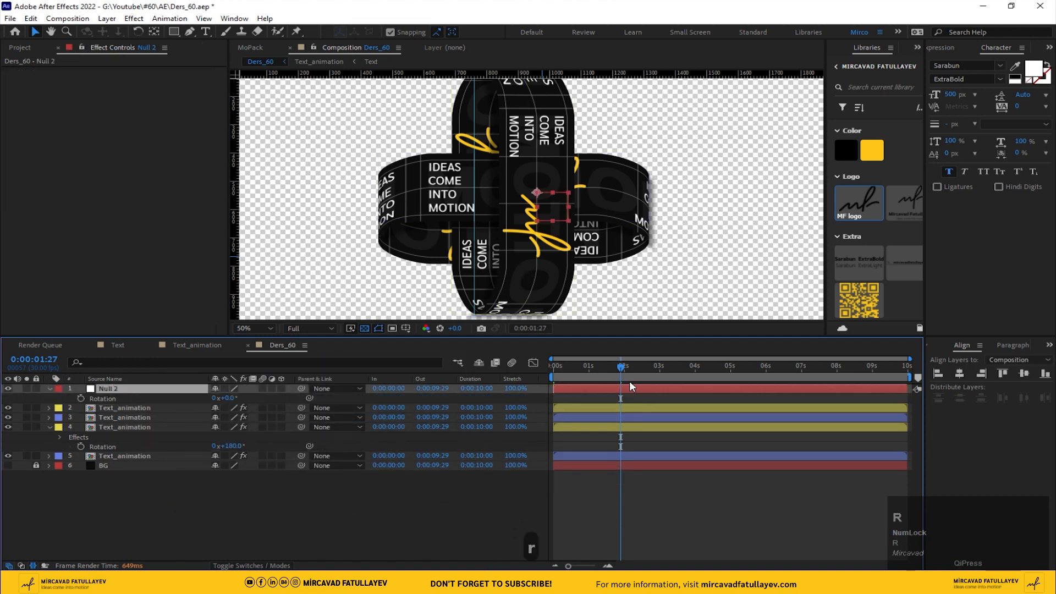
Return to the start of the timeline and parent all four Text_animation layers to the null.
{"action": "left_click_drag", "start_coordinate": [629, 381], "coordinate": [469, 383]}
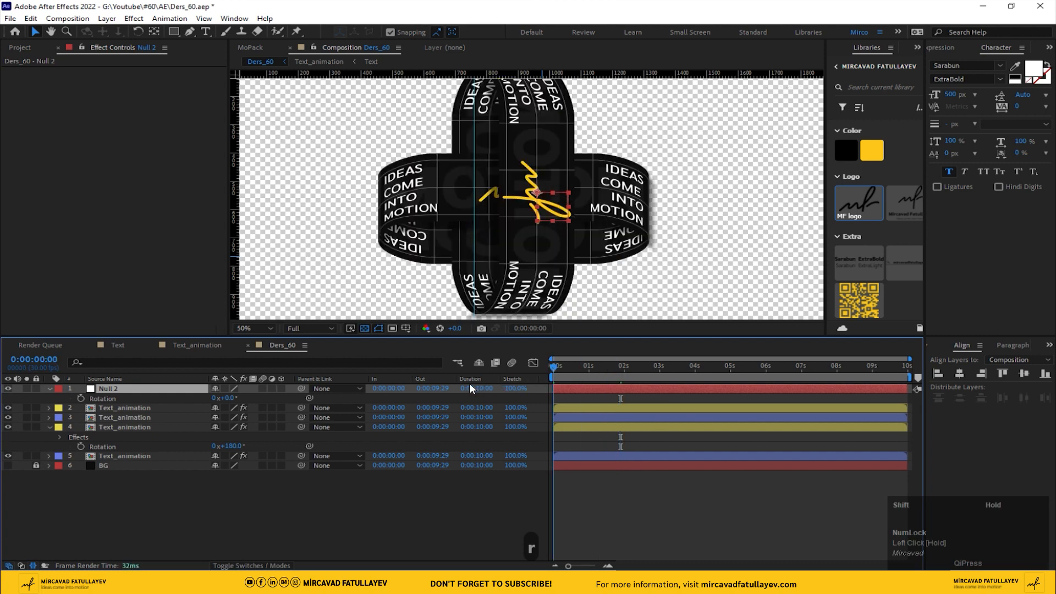
{"action": "left_click", "coordinate": [113, 407]}
{"action": "left_click", "coordinate": [122, 457], "text": "shift"}
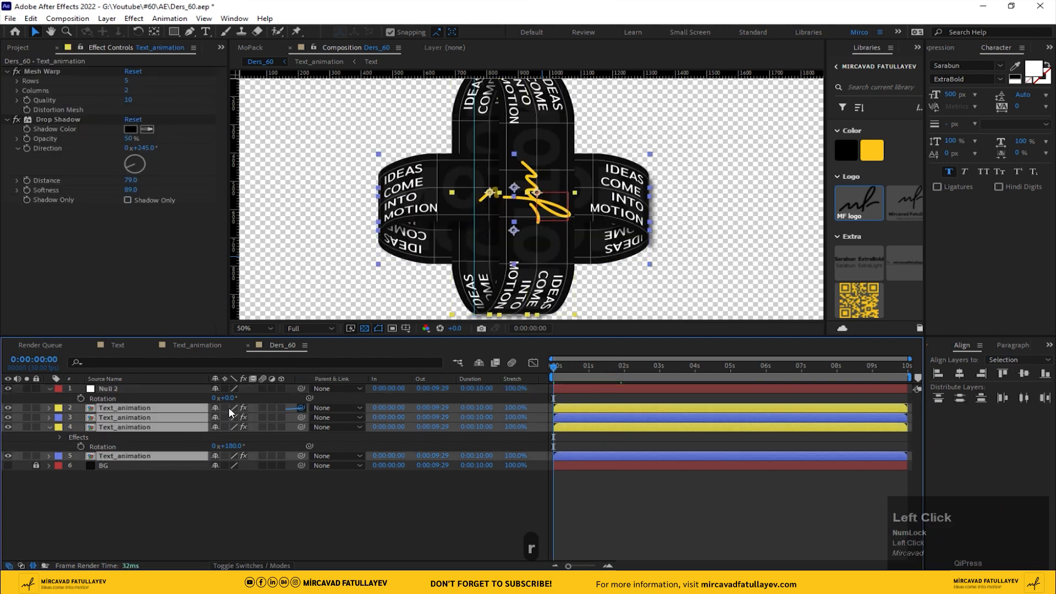
{"action": "left_click_drag", "start_coordinate": [229, 407], "coordinate": [132, 389]}
Rename the null layer as rotation.
{"action": "left_click", "coordinate": [123, 388]}
{"action": "key", "text": "Return"}
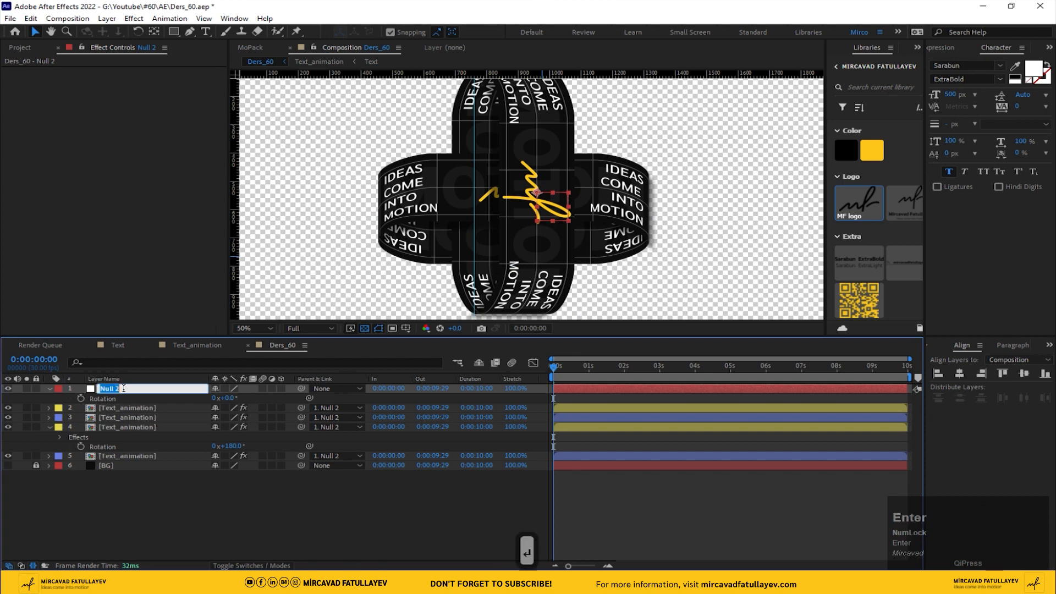
{"action": "type", "text": "rota"}
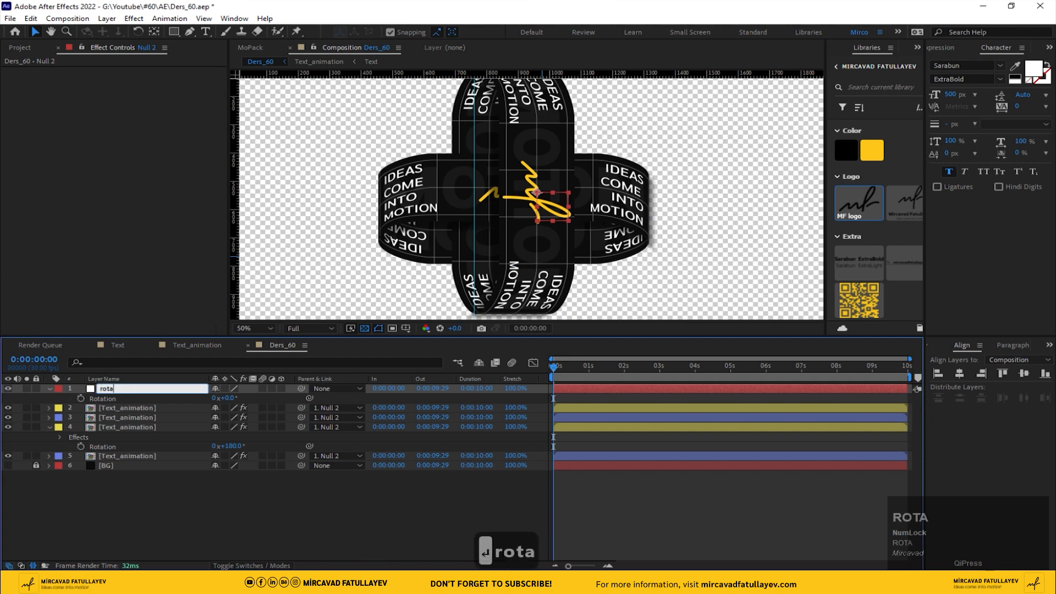
{"action": "type", "text": "i"}
{"action": "key", "text": "BackSpace"}
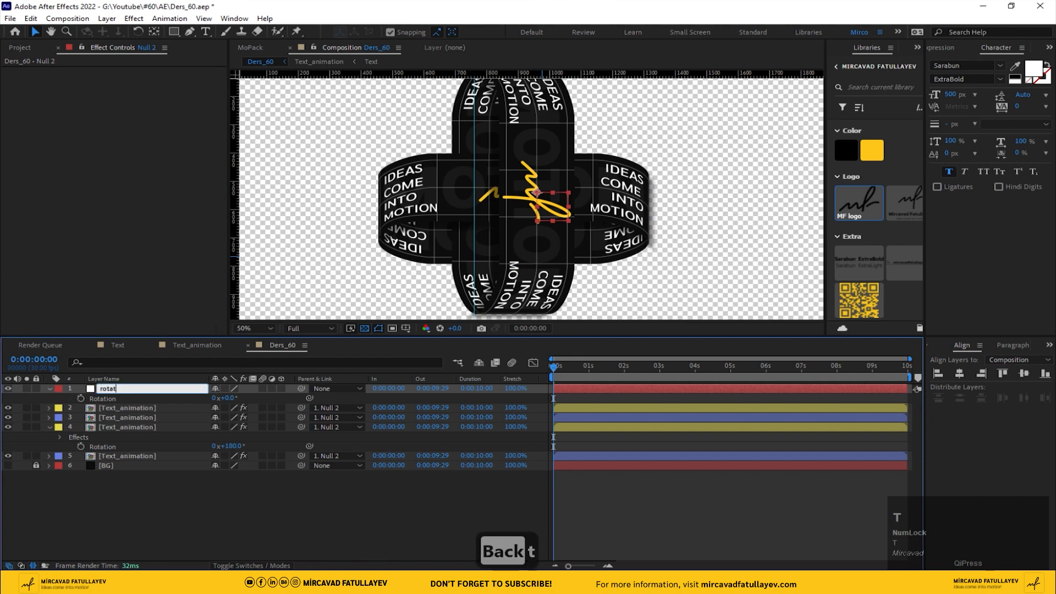
{"action": "type", "text": "tion"}
{"action": "key", "text": "Return"}
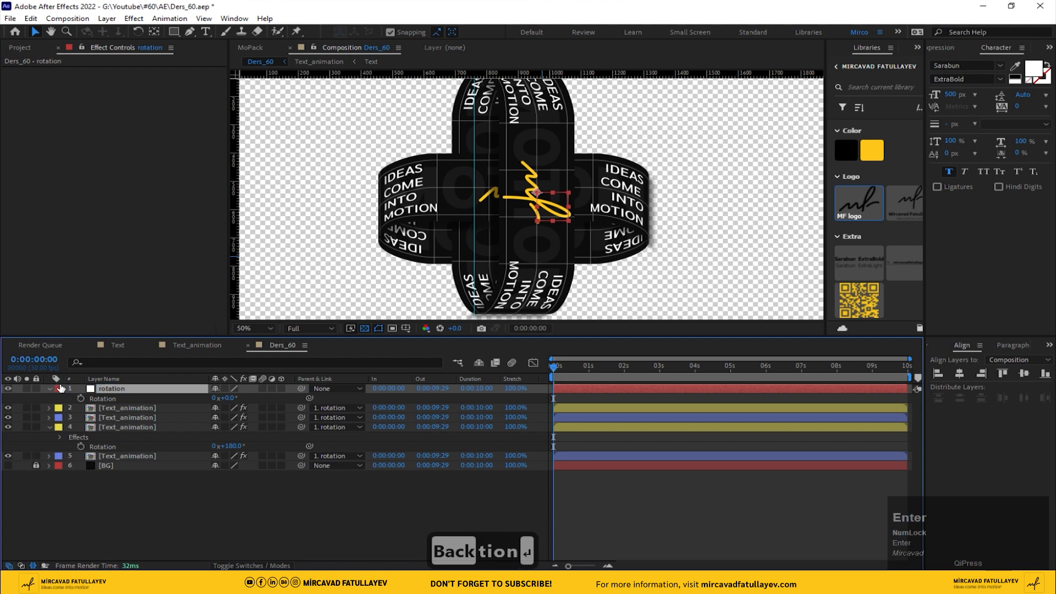
Keyframe the rotation null's Rotation at 0° at the start and at 90° at 0:00:03:00.
{"action": "left_click", "coordinate": [81, 398]}
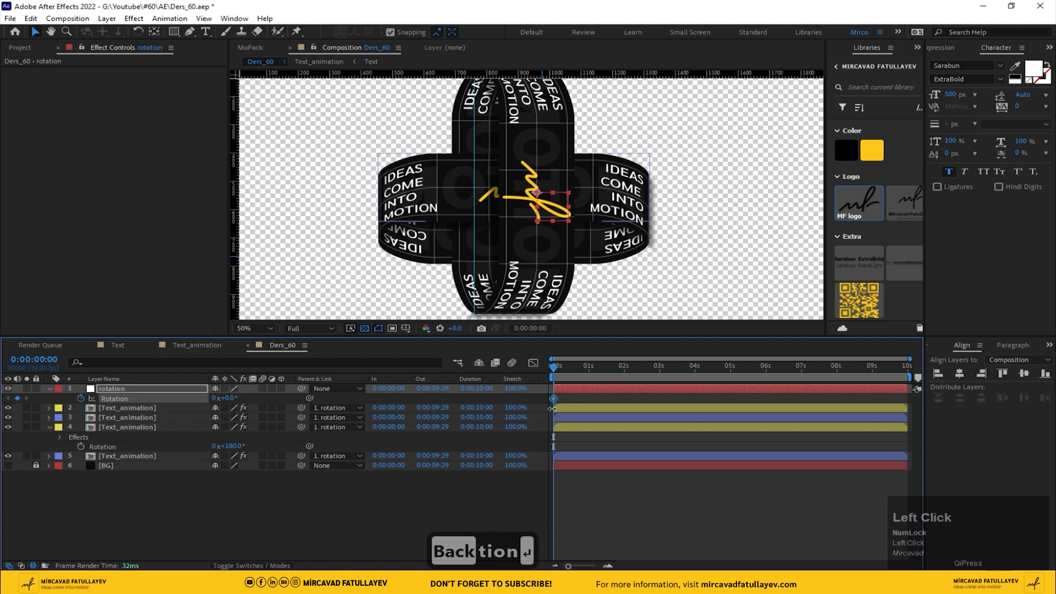
{"action": "left_click", "coordinate": [660, 370]}
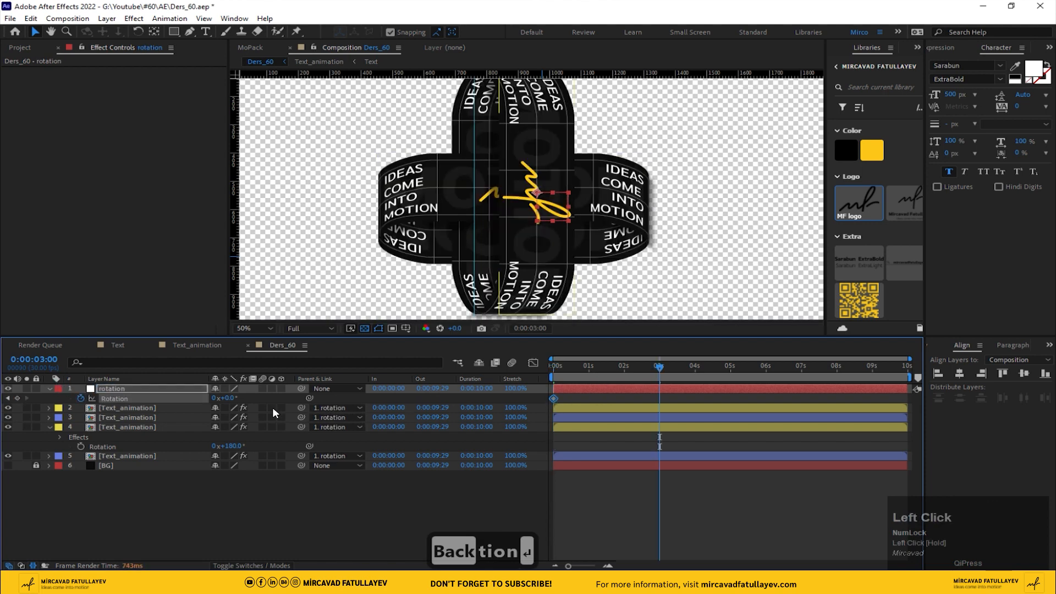
{"action": "left_click", "coordinate": [229, 397]}
{"action": "type", "text": "90"}
{"action": "key", "text": "Return"}
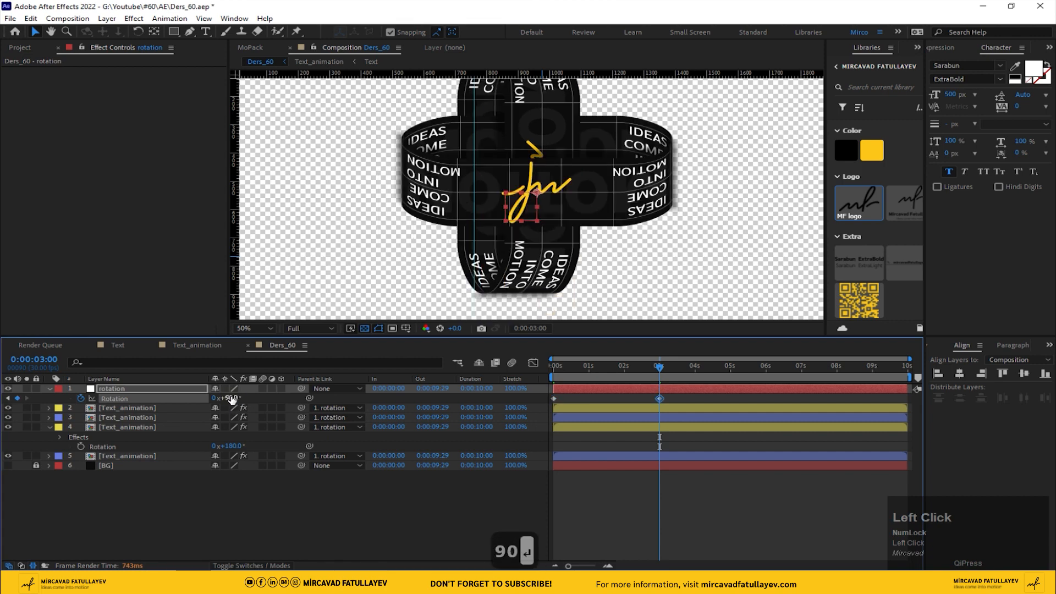
Set the rotation null's keyframe at 0:00:03:00 to 180°.
{"action": "mouse_move", "coordinate": [512, 182]}
{"action": "left_mouse_down"}
{"action": "mouse_move", "coordinate": [453, 259]}
{"action": "mouse_move", "coordinate": [479, 174]}
{"action": "mouse_move", "coordinate": [516, 176]}
{"action": "left_mouse_up"}
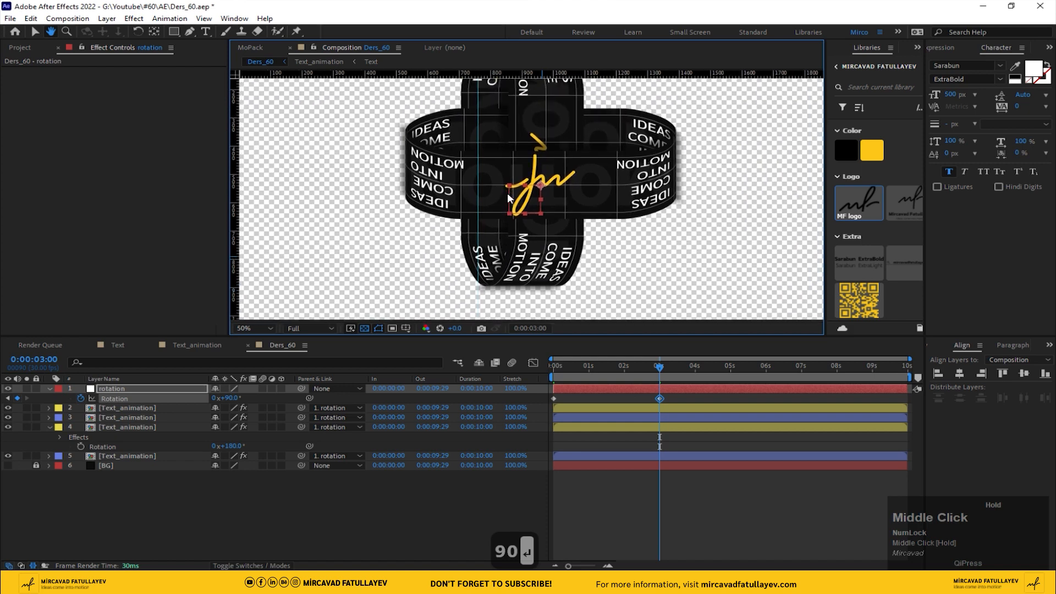
{"action": "left_click", "coordinate": [254, 328]}
{"action": "left_click", "coordinate": [259, 351]}
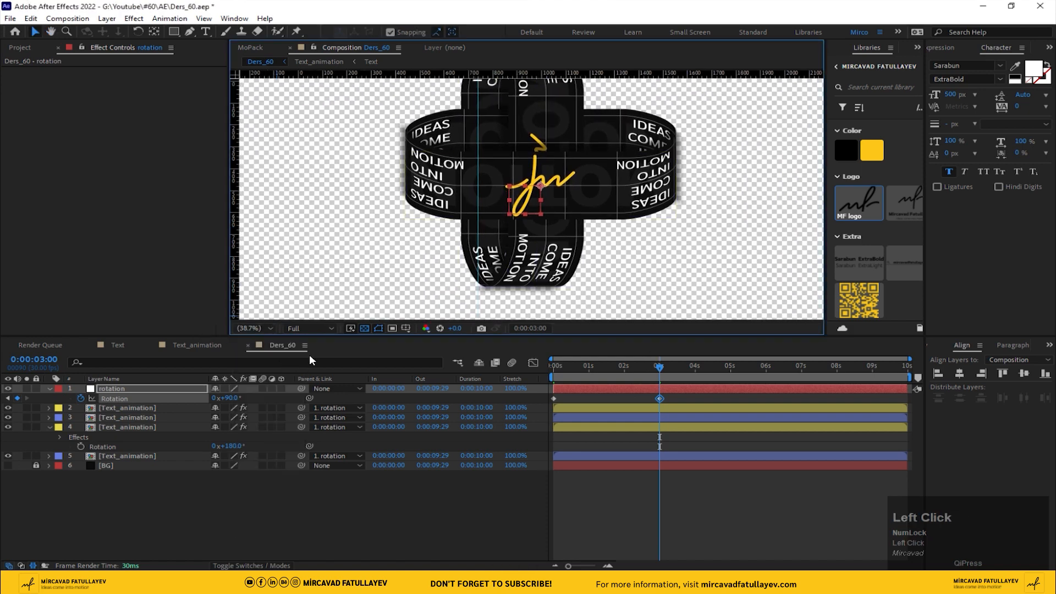
{"action": "mouse_move", "coordinate": [653, 363]}
{"action": "left_mouse_down"}
{"action": "mouse_move", "coordinate": [489, 373]}
{"action": "mouse_move", "coordinate": [504, 363]}
{"action": "mouse_move", "coordinate": [684, 366]}
{"action": "mouse_move", "coordinate": [660, 372]}
{"action": "left_mouse_up"}
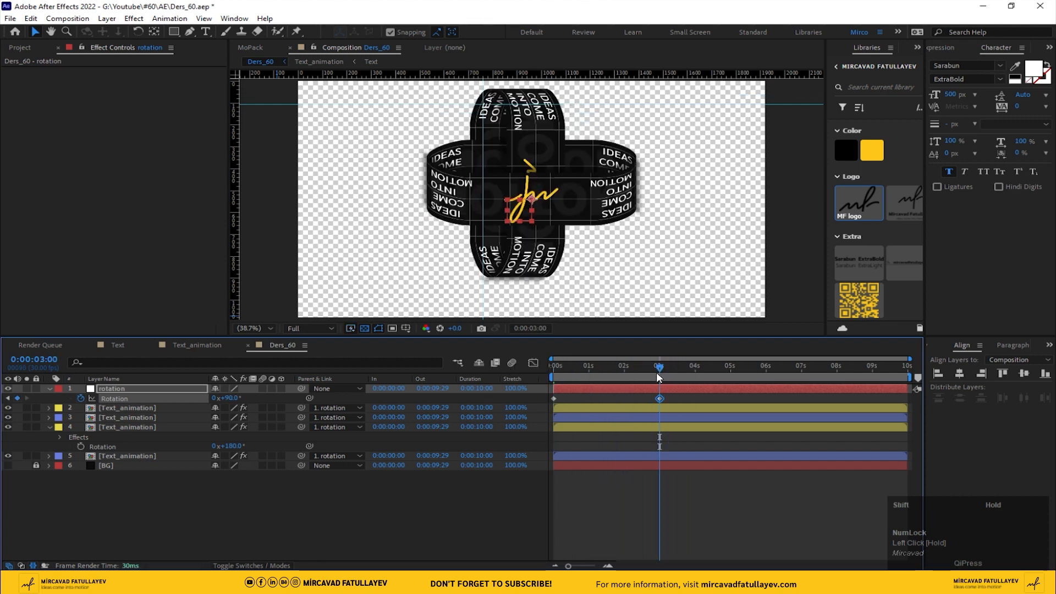
{"action": "left_click", "coordinate": [765, 369]}
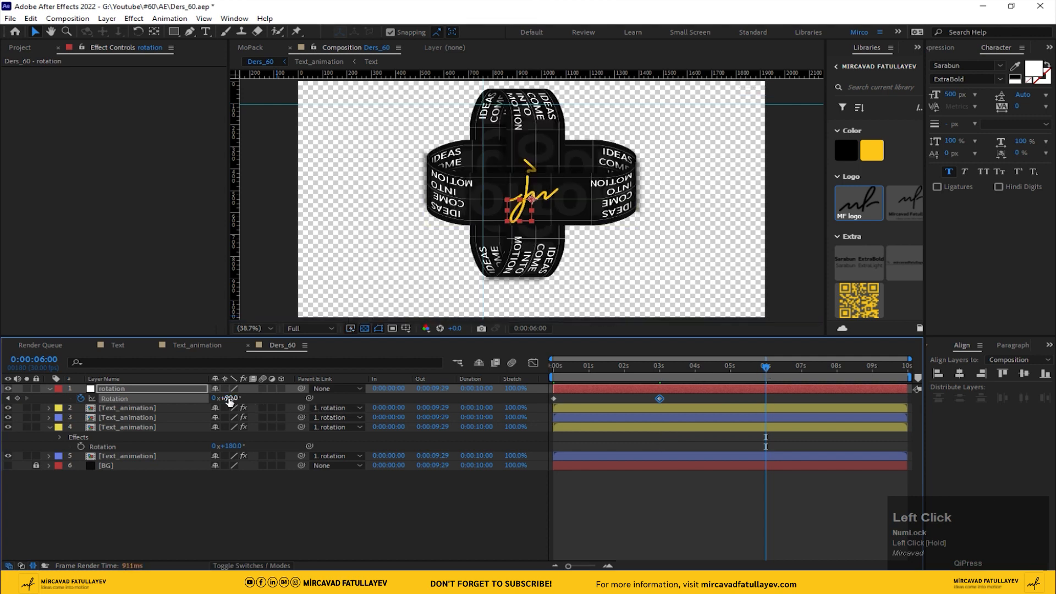
{"action": "left_click", "coordinate": [660, 366]}
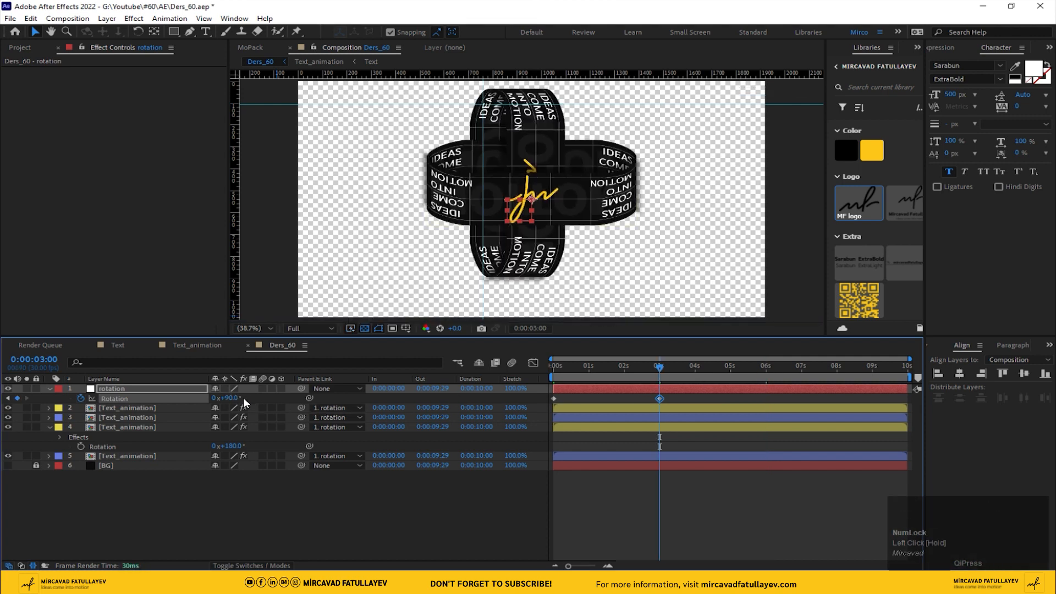
{"action": "left_click", "coordinate": [226, 398]}
{"action": "type", "text": "180"}
{"action": "key", "text": "Return"}
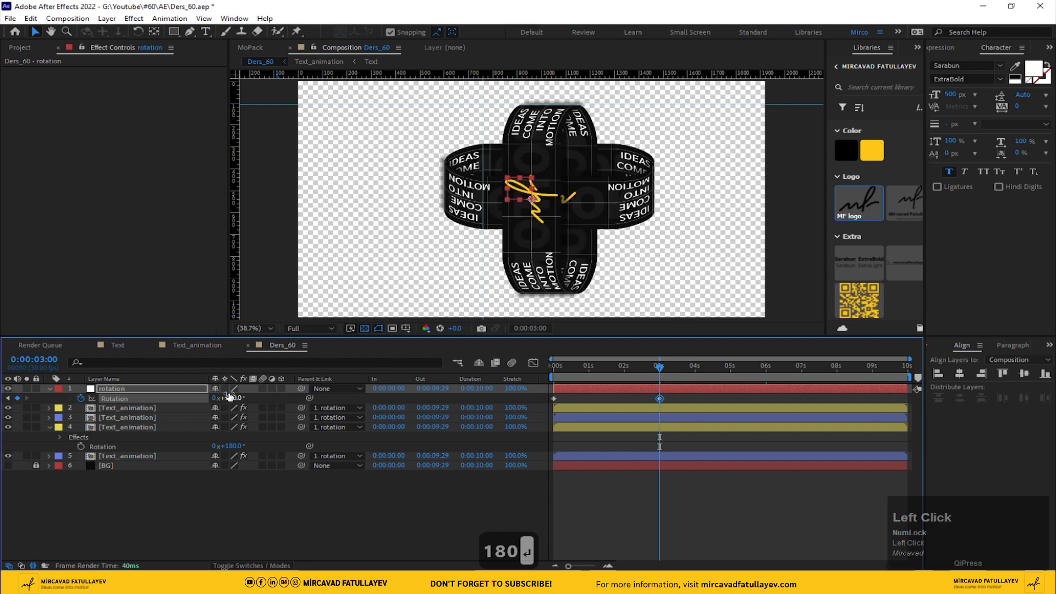
Add a Rotation keyframe of 360° on the null at 0:00:06:00.
{"action": "left_click", "coordinate": [765, 368]}
{"action": "left_click", "coordinate": [231, 398]}
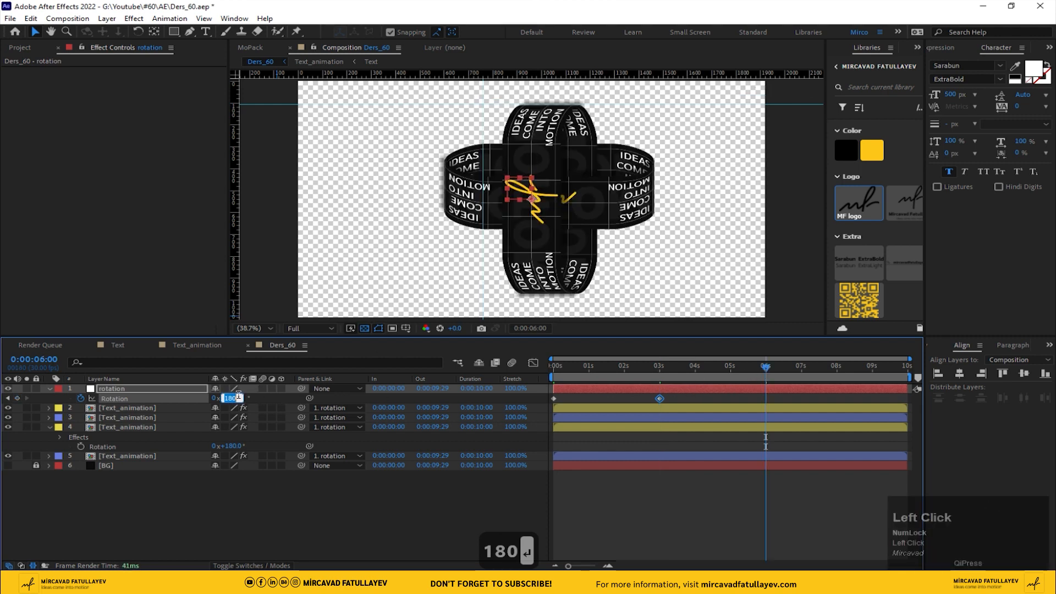
{"action": "type", "text": "360"}
{"action": "key", "text": "Return"}
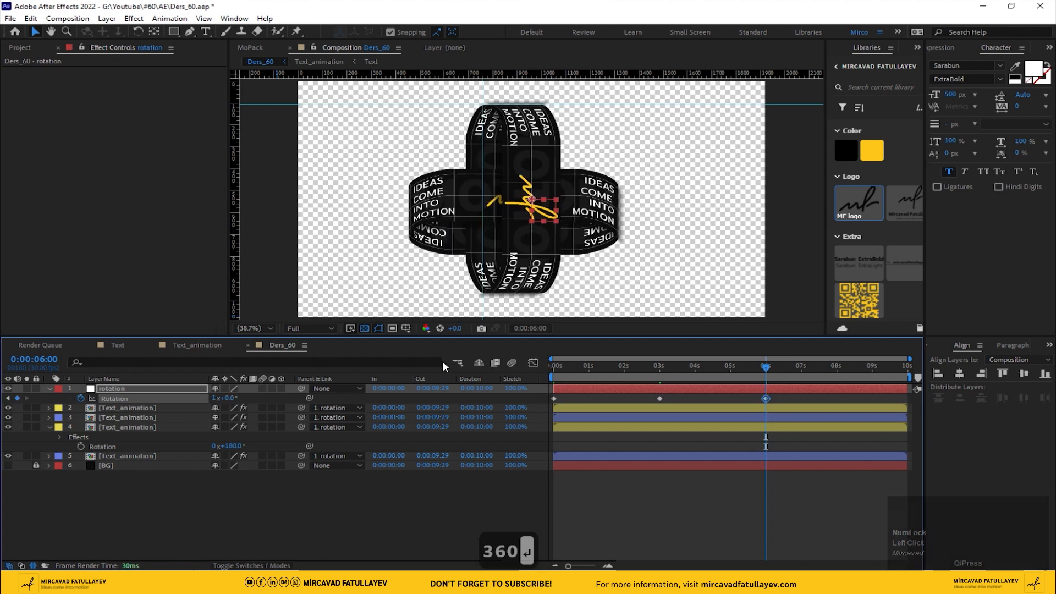
Apply Easy Ease to all three Rotation keyframes of the null.
{"action": "left_click_drag", "start_coordinate": [783, 399], "coordinate": [536, 395]}
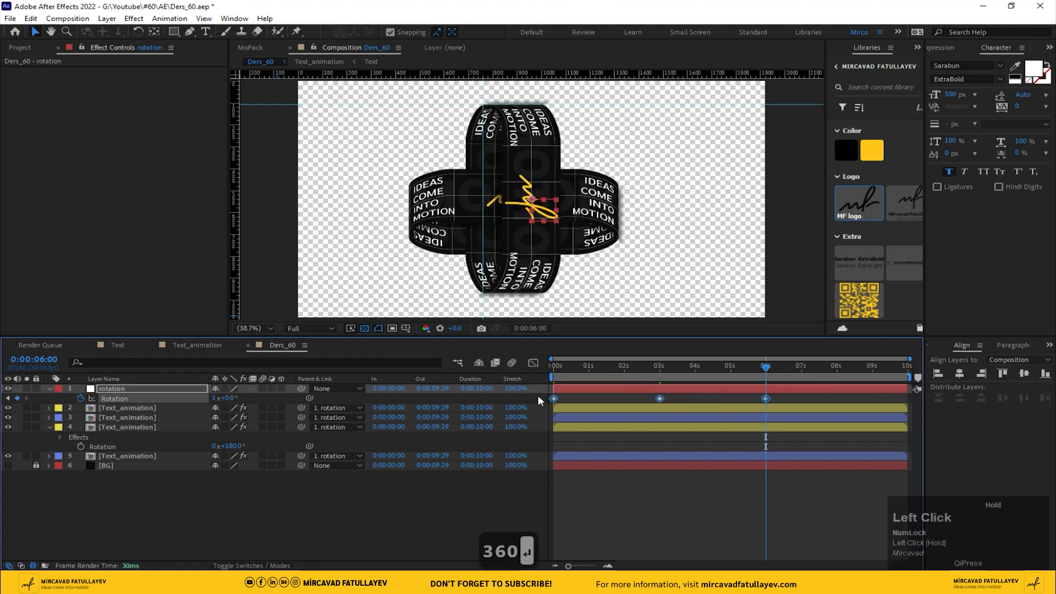
{"action": "right_click", "coordinate": [664, 402]}
{"action": "mouse_move", "coordinate": [731, 391]}
{"action": "left_click", "coordinate": [813, 427]}
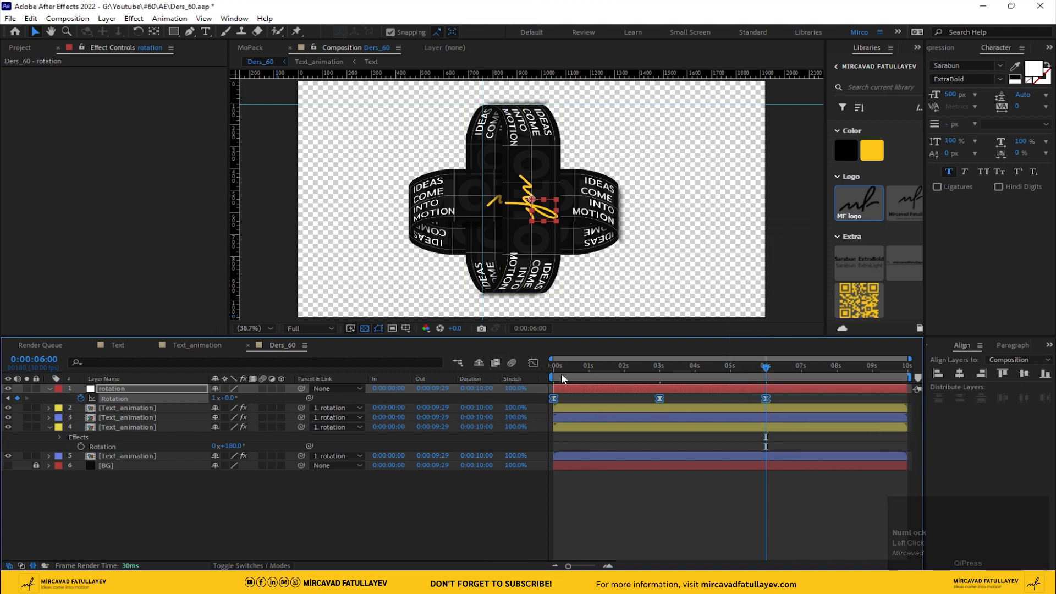
Set the incoming velocity influence of the Rotation keyframe at 0:00:06:00 to 80%.
{"action": "left_click", "coordinate": [766, 398]}
{"action": "right_click", "coordinate": [766, 398]}
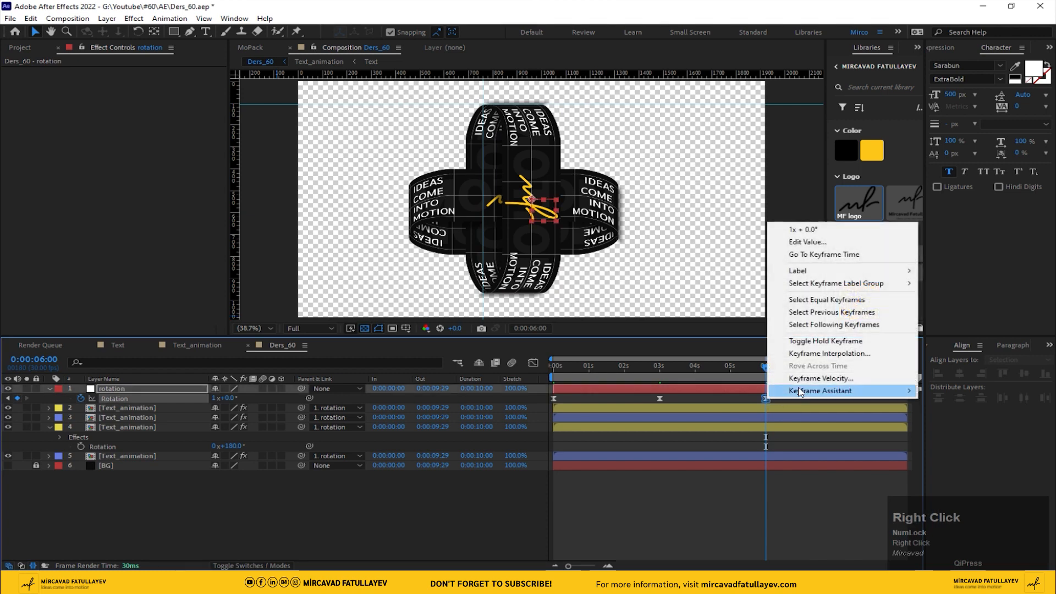
{"action": "left_click", "coordinate": [792, 379]}
{"action": "left_click", "coordinate": [282, 273]}
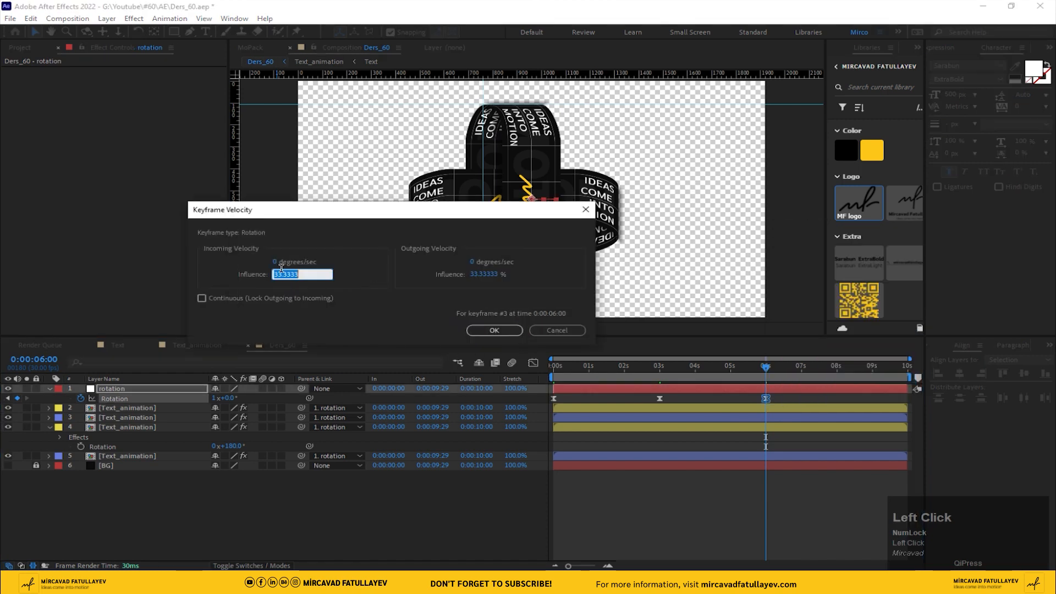
{"action": "type", "text": "80"}
{"action": "key", "text": "Return"}
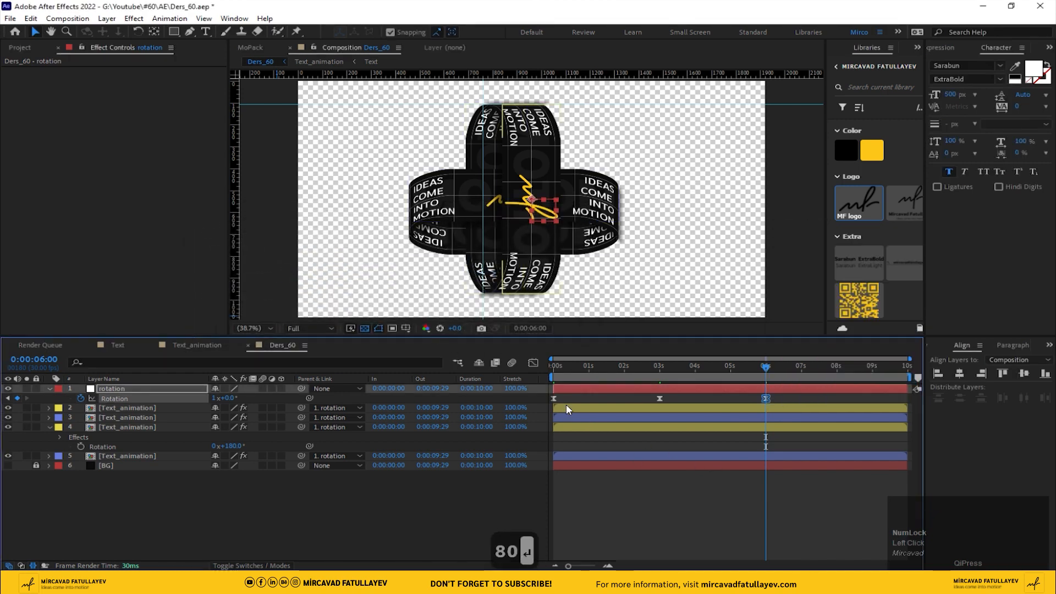
Set the outgoing velocity influence of the first Rotation keyframe to 80%.
{"action": "right_click", "coordinate": [553, 398]}
{"action": "left_click", "coordinate": [577, 379]}
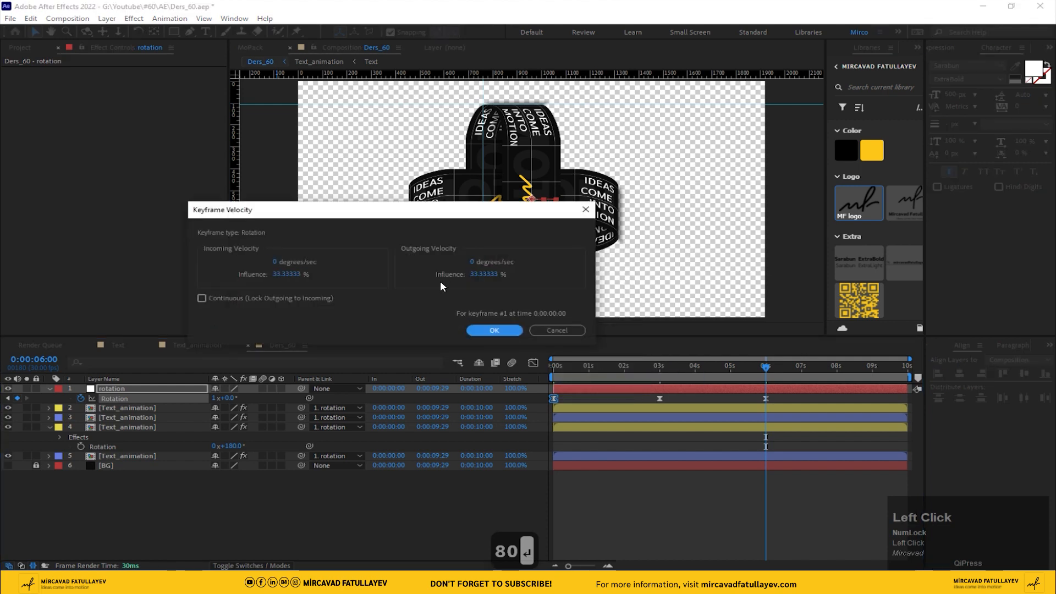
{"action": "left_click", "coordinate": [489, 274]}
{"action": "type", "text": "80"}
{"action": "key", "text": "Return"}
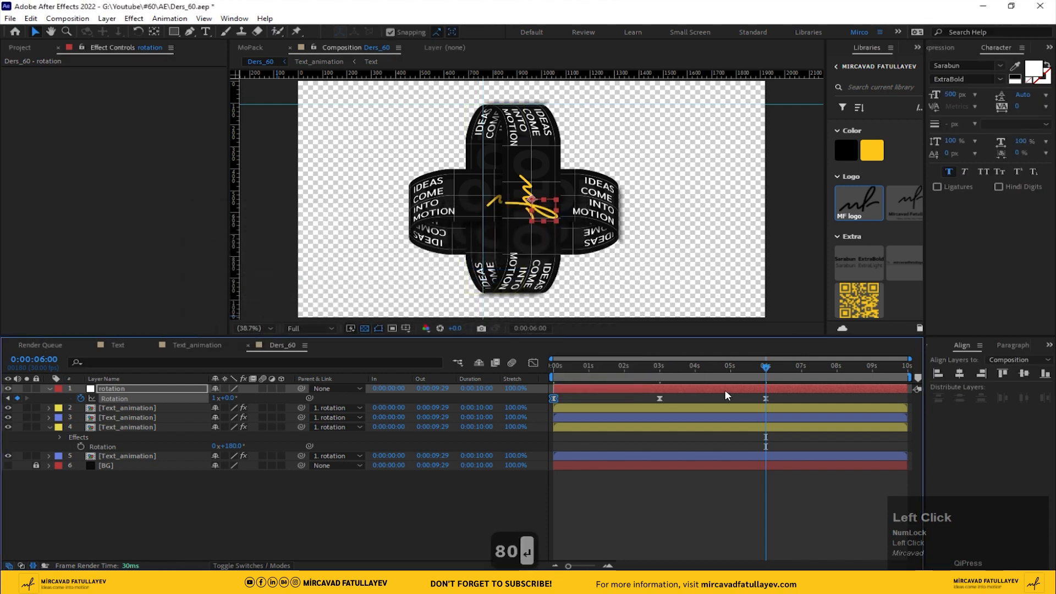
Set both the outgoing and incoming velocity influence of the Rotation keyframe at 0:00:03:00 to 80%.
{"action": "right_click", "coordinate": [658, 398]}
{"action": "left_click", "coordinate": [687, 370]}
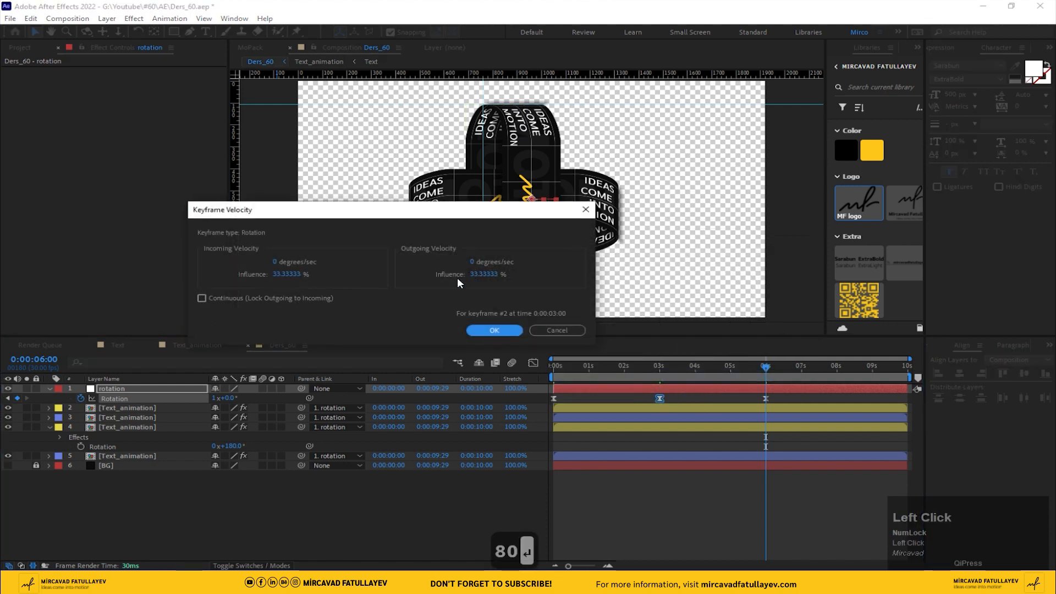
{"action": "left_click", "coordinate": [484, 275]}
{"action": "type", "text": "80"}
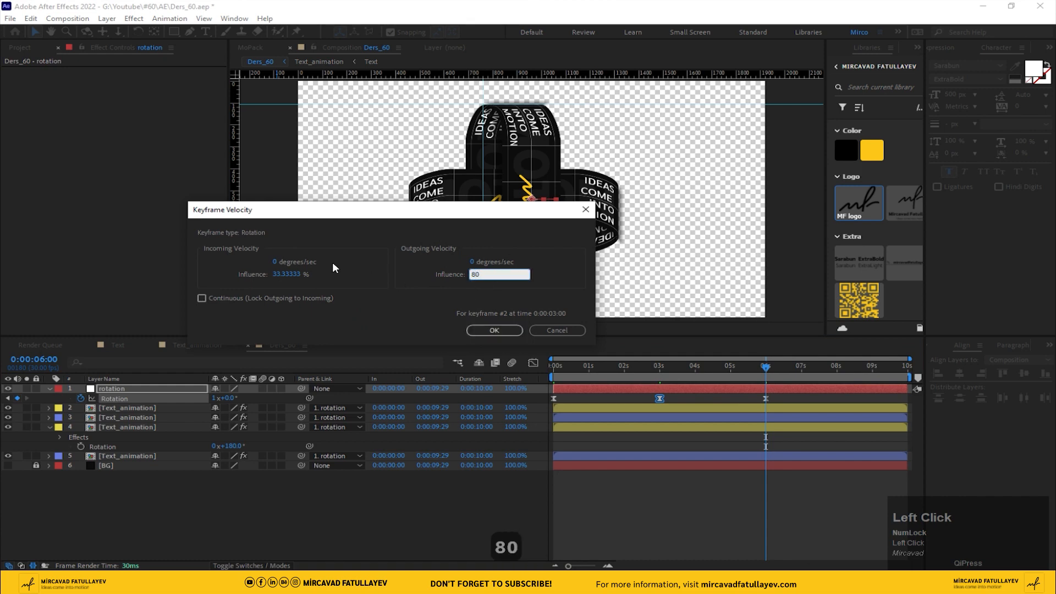
{"action": "left_click", "coordinate": [294, 270]}
{"action": "type", "text": "80"}
{"action": "key", "text": "Return"}
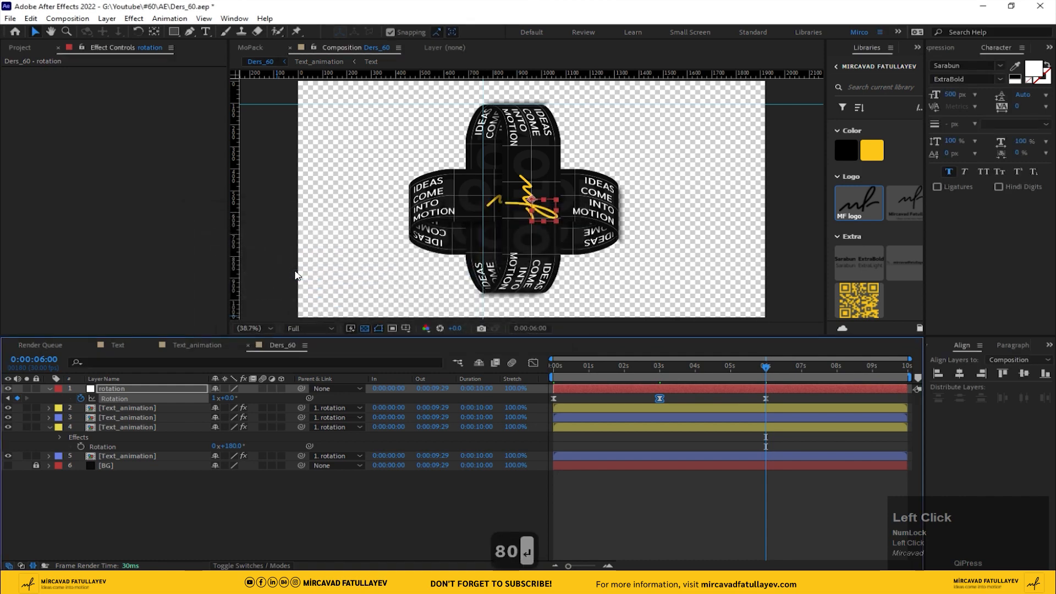
Return to the first frame, enable motion blur on the four Text_animation layers and save the project.
{"action": "left_click_drag", "start_coordinate": [608, 363], "coordinate": [536, 371]}
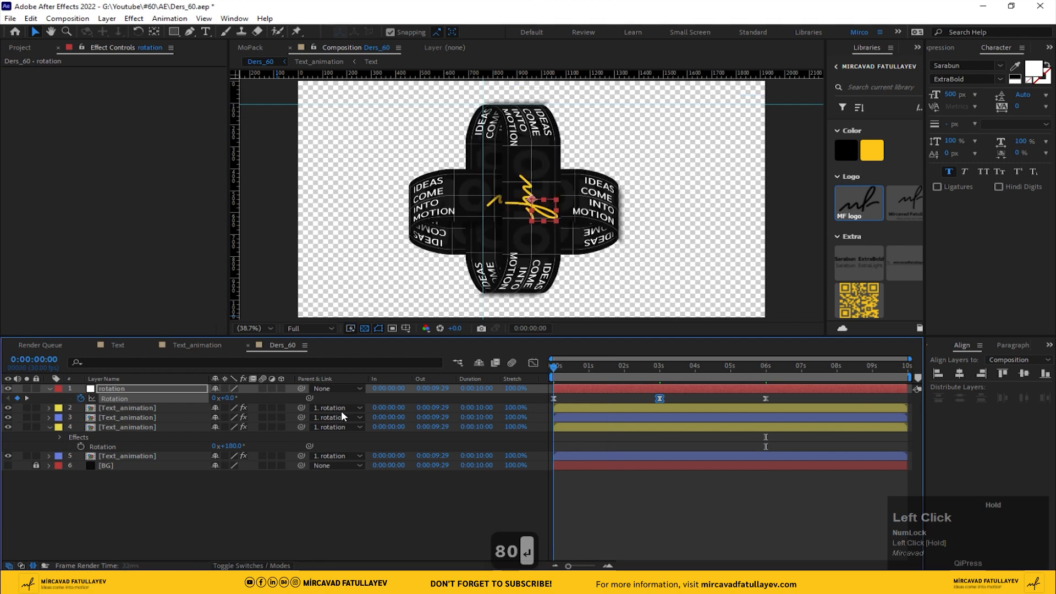
{"action": "key", "text": "ctrl+a"}
{"action": "left_click", "coordinate": [262, 388]}
{"action": "left_click", "coordinate": [296, 494]}
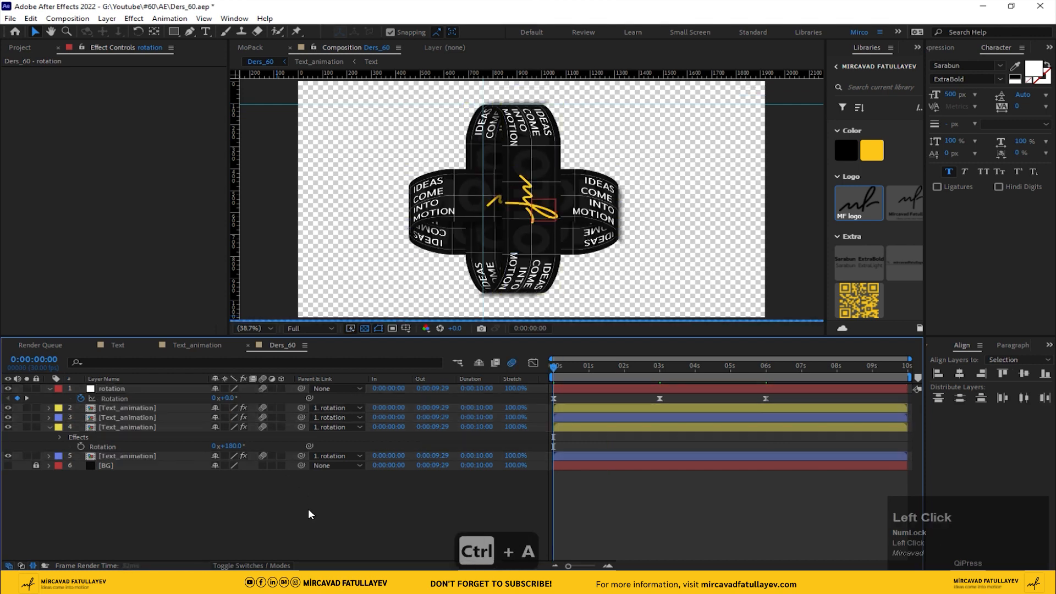
{"action": "key", "text": "ctrl+s"}
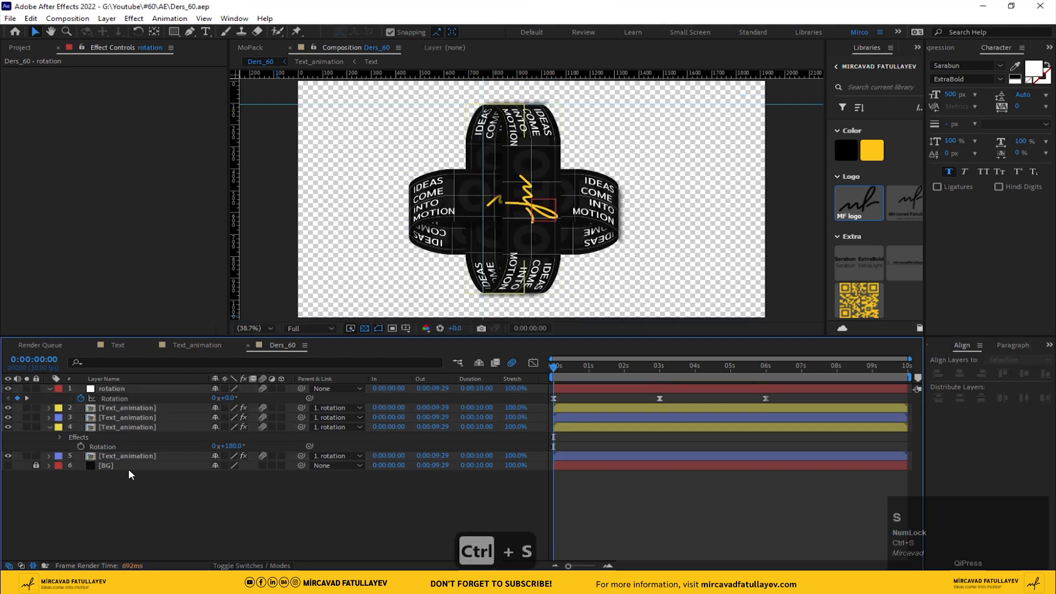
Make the BG layer visible and preview the full animation, stopping at 0:00:06:00.
{"action": "left_click", "coordinate": [8, 466]}
{"action": "key", "text": "space"}
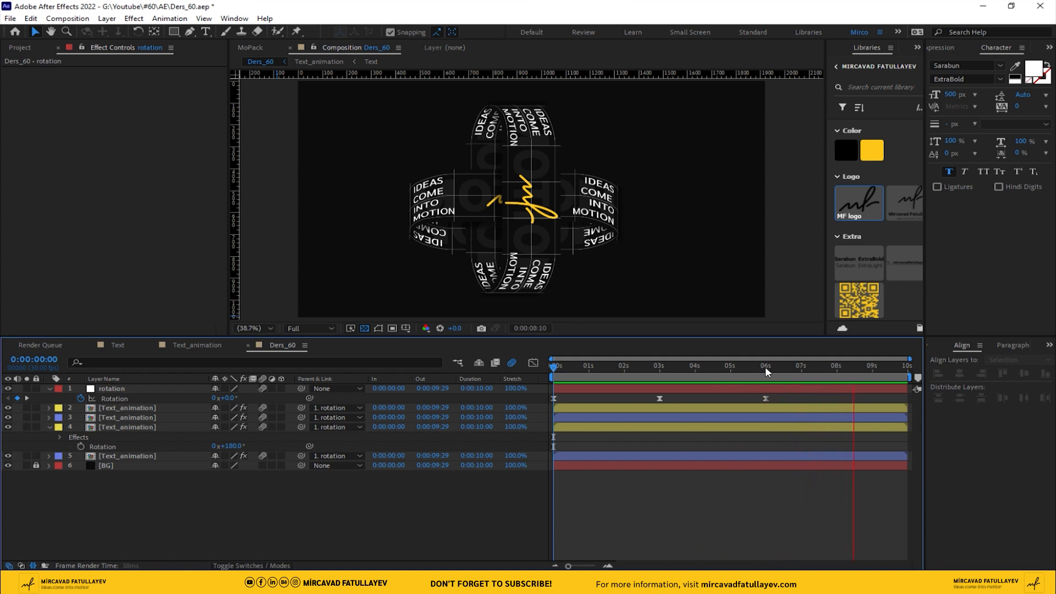
{"action": "left_click_drag", "start_coordinate": [767, 372], "coordinate": [766, 375]}
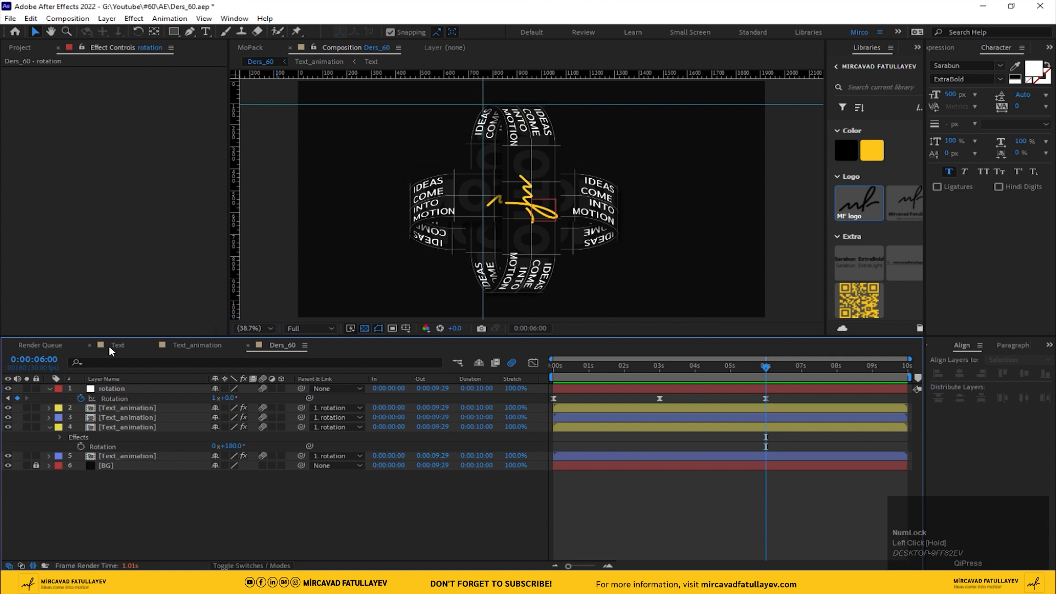
In the Text_animation composition, keyframe the Text layer's Motion Tile Tile Center at 0:00:09:29 with the value -5400.0, 300.0.
{"action": "left_click", "coordinate": [177, 339]}
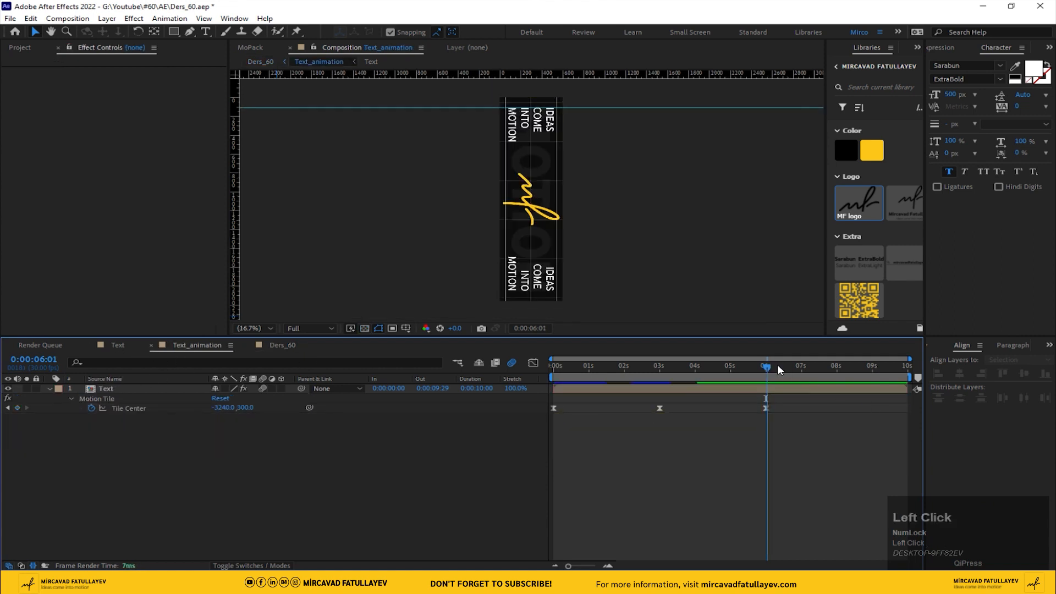
{"action": "left_click_drag", "start_coordinate": [777, 364], "coordinate": [939, 379]}
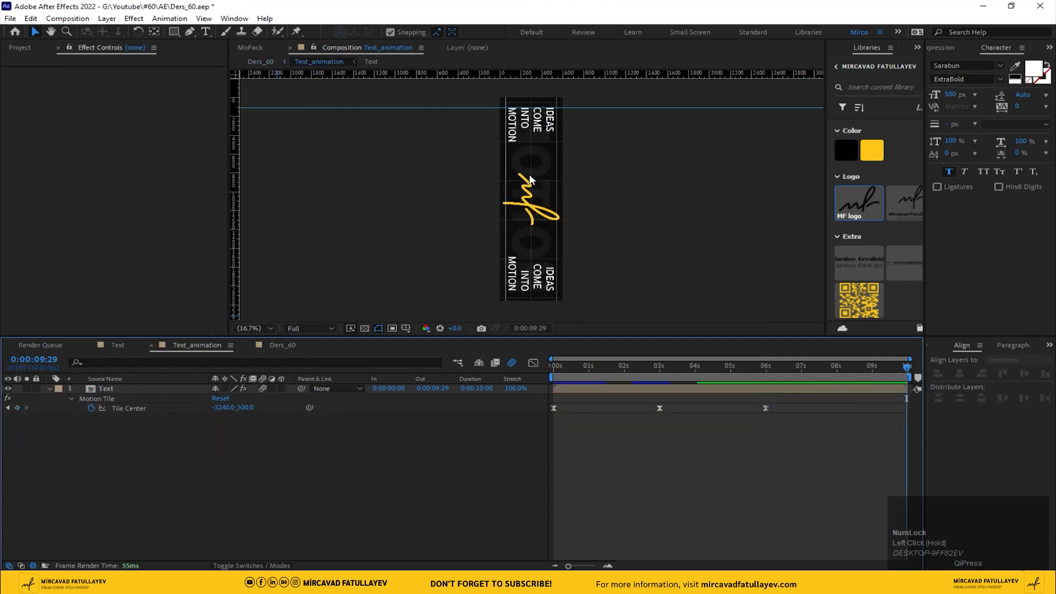
{"action": "left_click", "coordinate": [134, 388]}
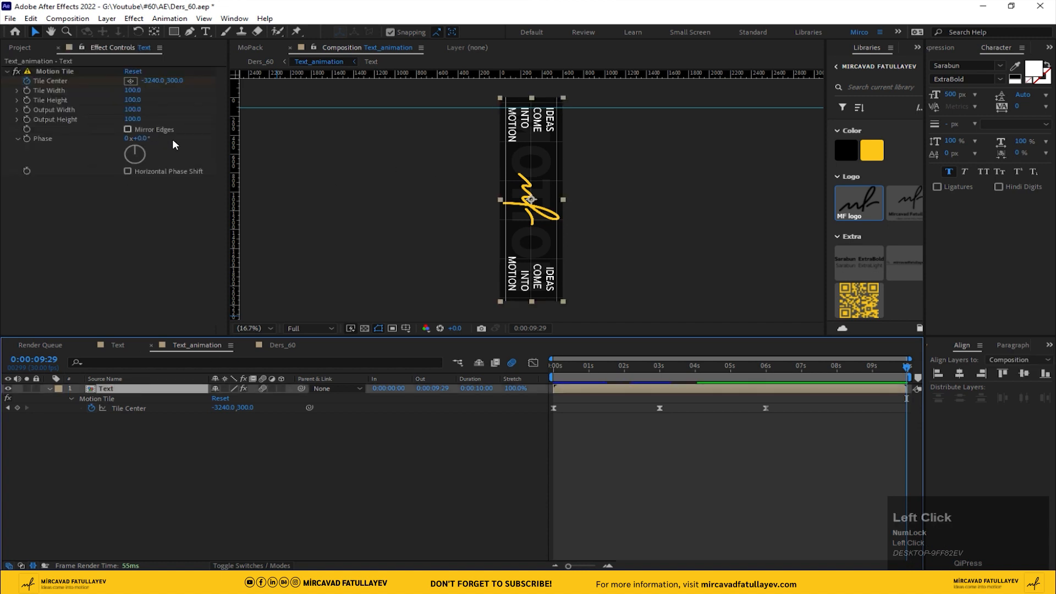
{"action": "left_click_drag", "start_coordinate": [154, 83], "coordinate": [52, 90]}
{"action": "scroll", "coordinate": [527, 164], "scroll_direction": "up", "scroll_amount": 2}
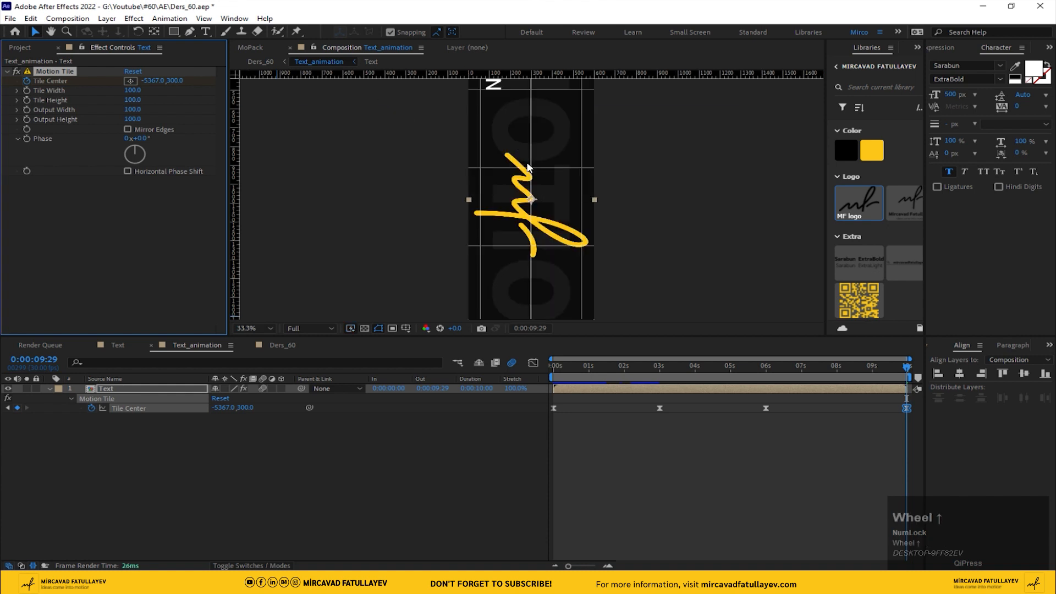
{"action": "left_click_drag", "start_coordinate": [504, 166], "coordinate": [484, 254]}
{"action": "left_click_drag", "start_coordinate": [492, 133], "coordinate": [487, 185]}
{"action": "scroll", "coordinate": [488, 187], "scroll_direction": "up", "scroll_amount": 2}
{"action": "left_click_drag", "start_coordinate": [392, 170], "coordinate": [388, 255]}
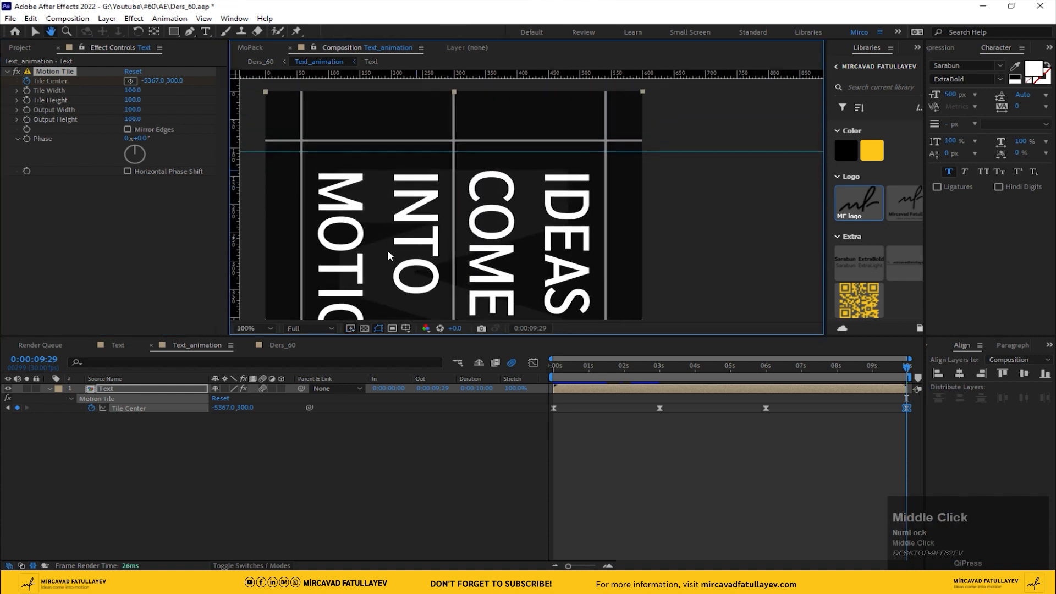
{"action": "left_click_drag", "start_coordinate": [149, 85], "coordinate": [142, 92]}
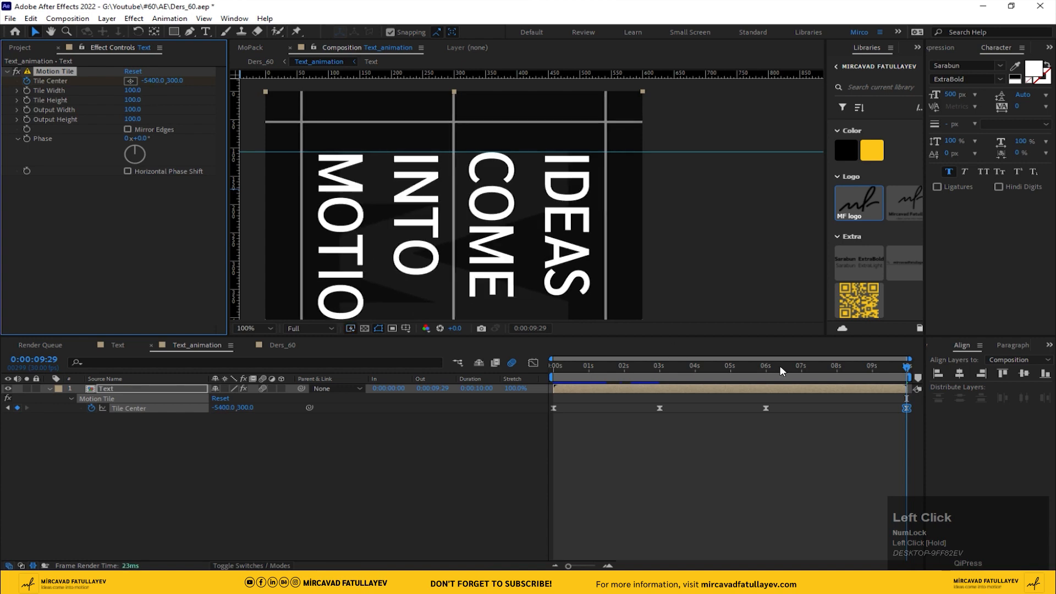
Return to the Ders_60 composition and preview the animation from the first frame.
{"action": "left_click", "coordinate": [288, 343]}
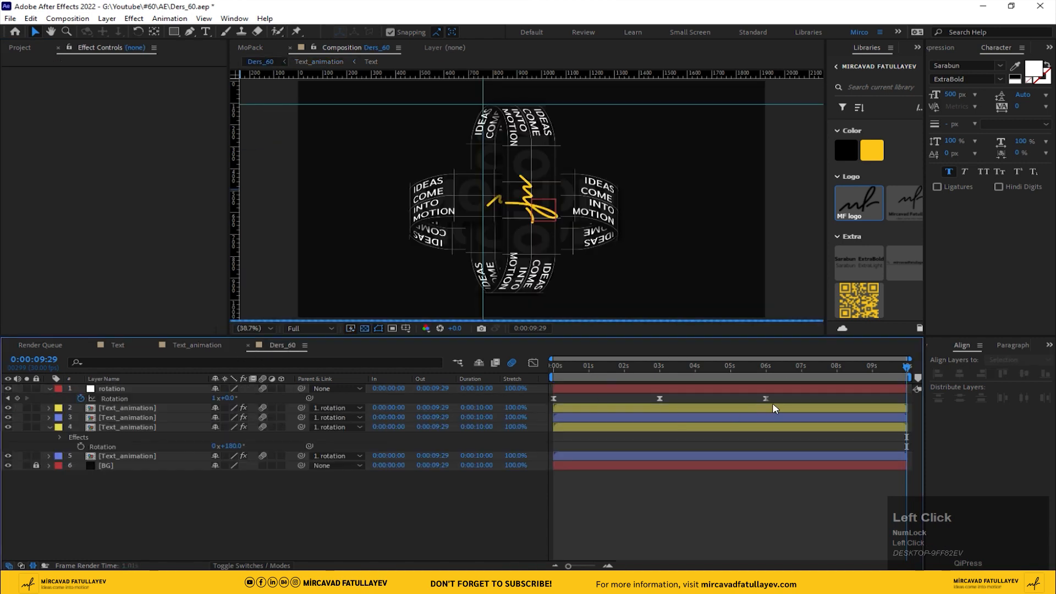
{"action": "left_click_drag", "start_coordinate": [564, 363], "coordinate": [476, 393]}
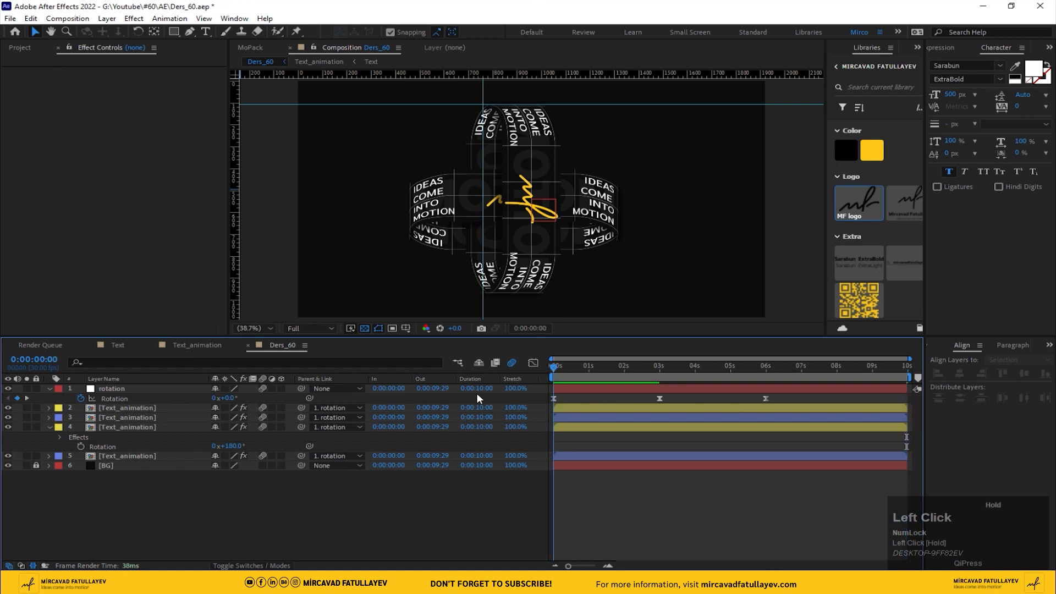
{"action": "key", "text": "space"}
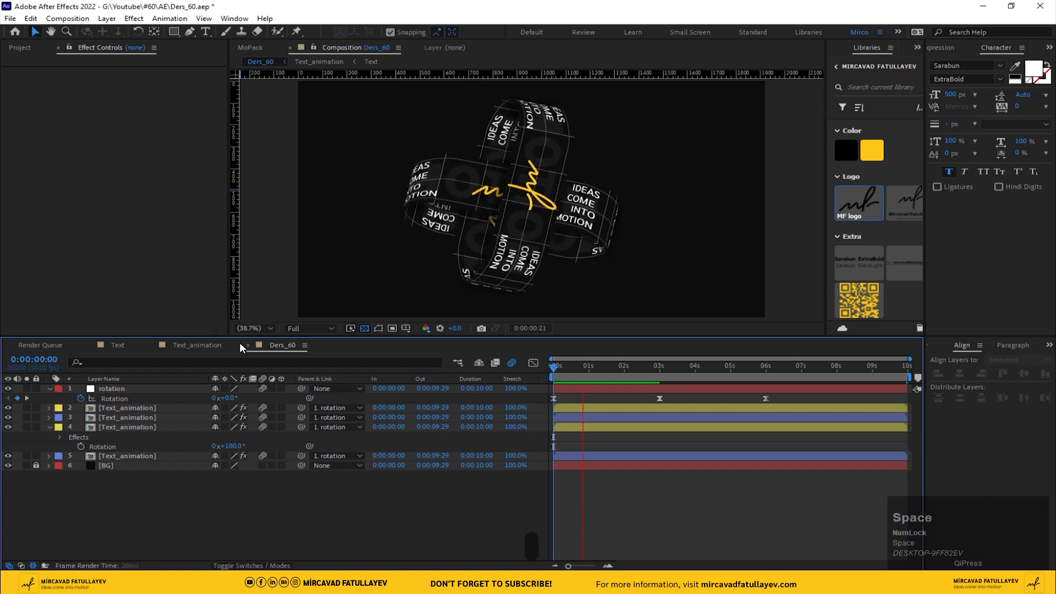